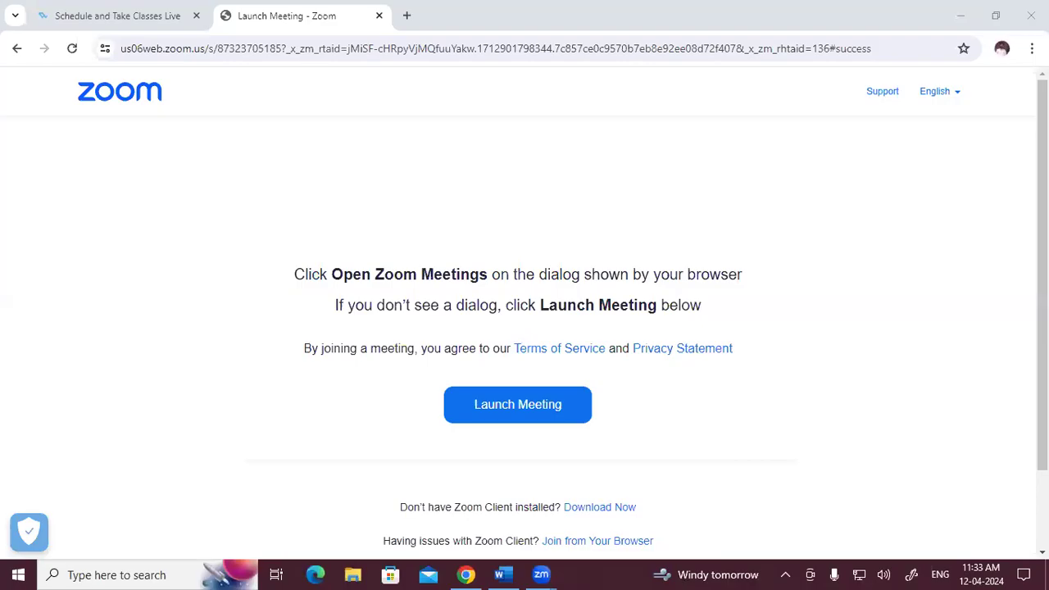
- Switch from Chrome's Zoom launch page to the blank Word document, Document1
click(504, 575)
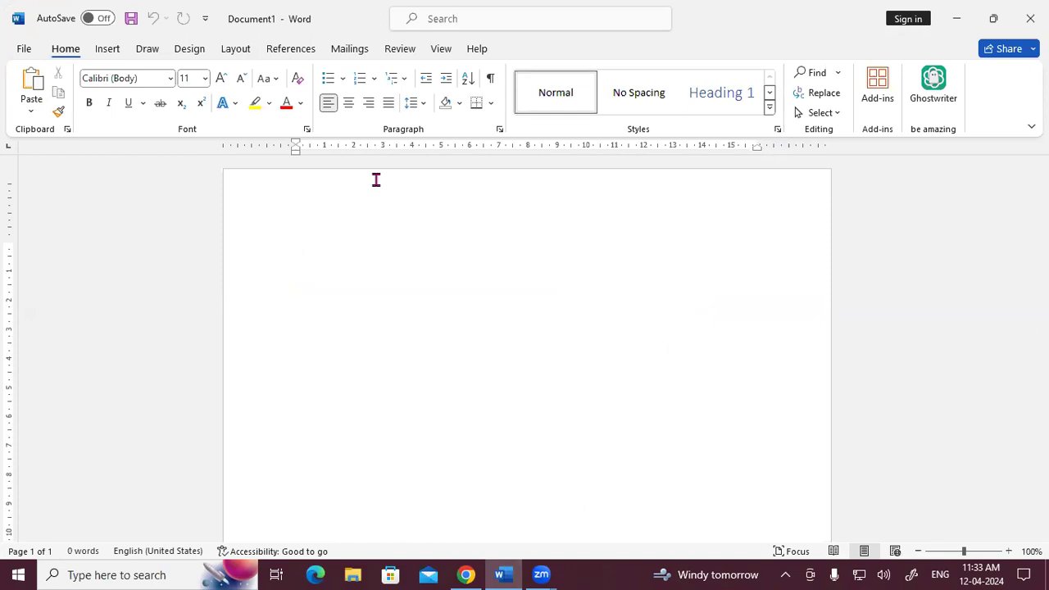
- Show the Insert ribbon commands in the empty Document1
click(108, 50)
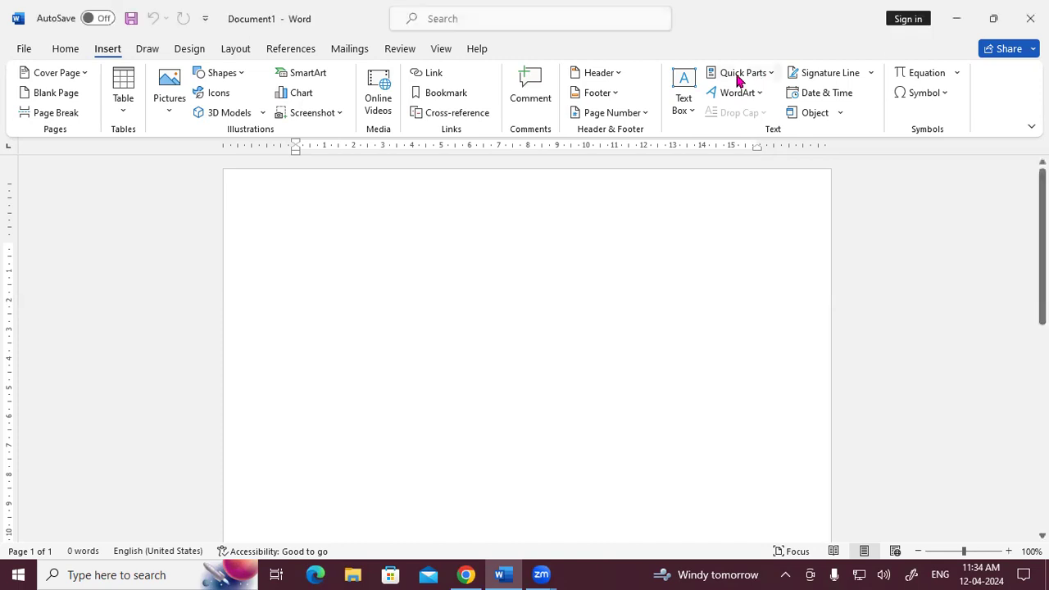
- Insert the P entry from Quick Parts > AutoText's General gallery
click(771, 73)
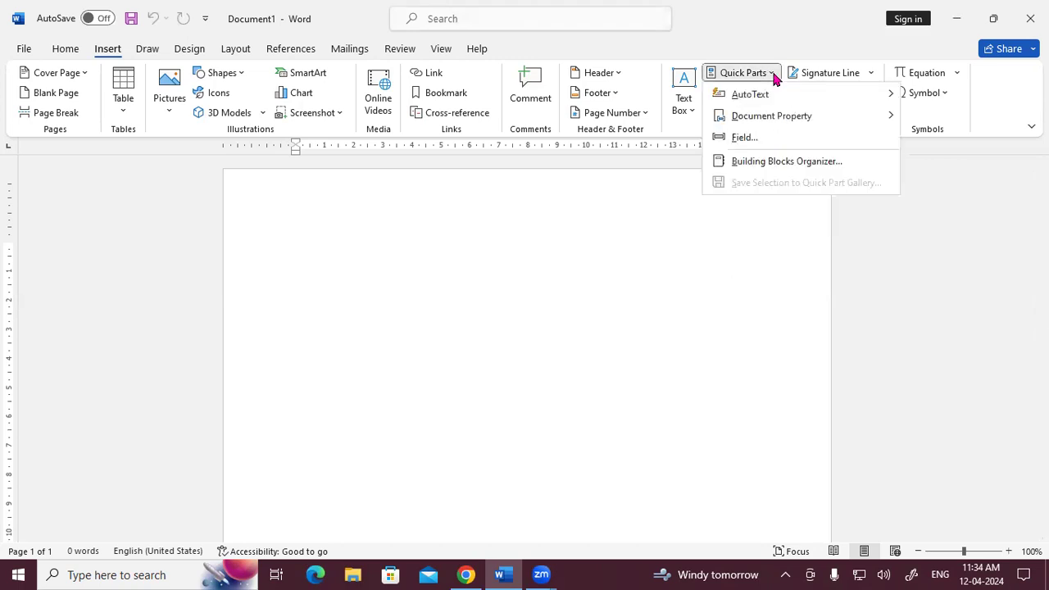
mouse_move(771, 96)
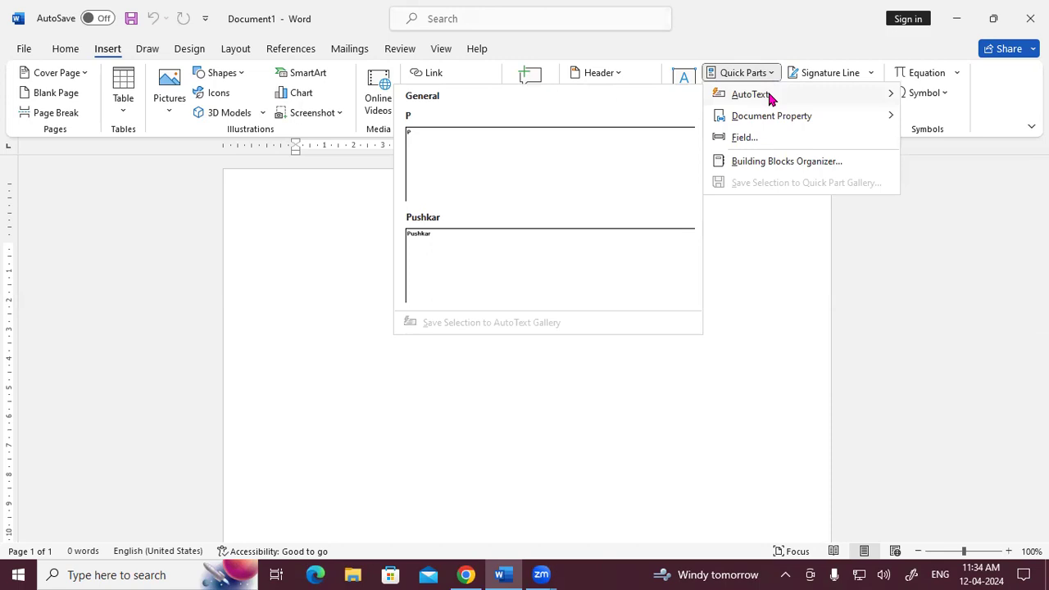
mouse_move(770, 122)
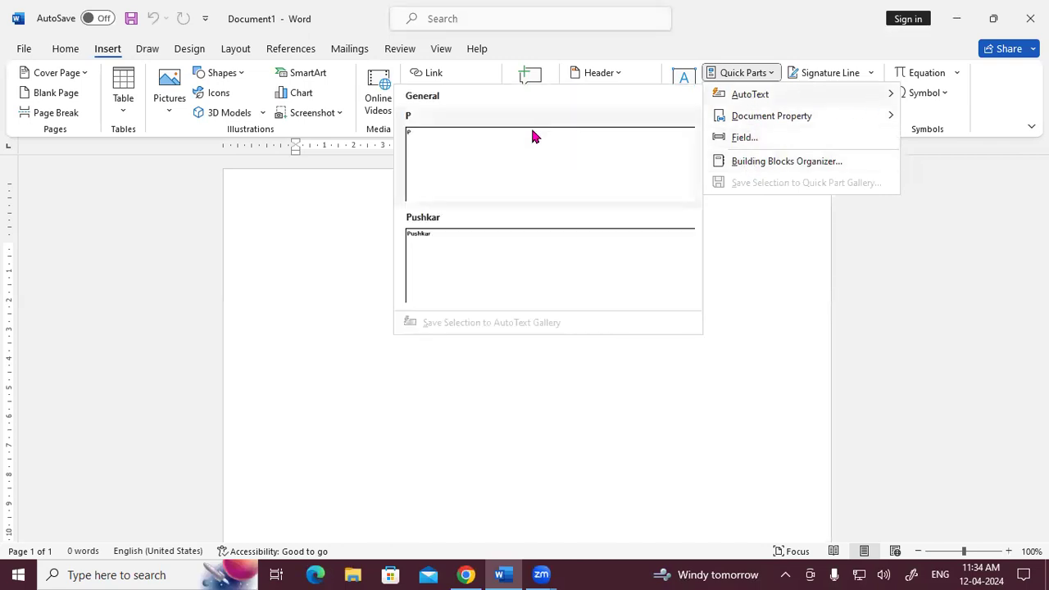
click(522, 173)
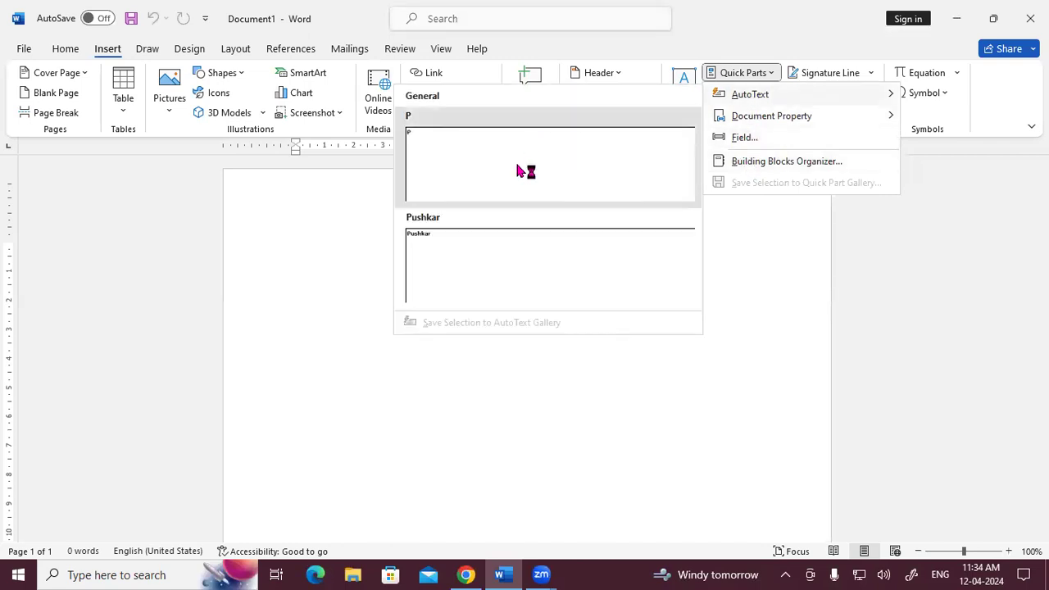
- Replace P with CPU and grow the Calibri font from 11 to 28 pt
double_click(299, 252)
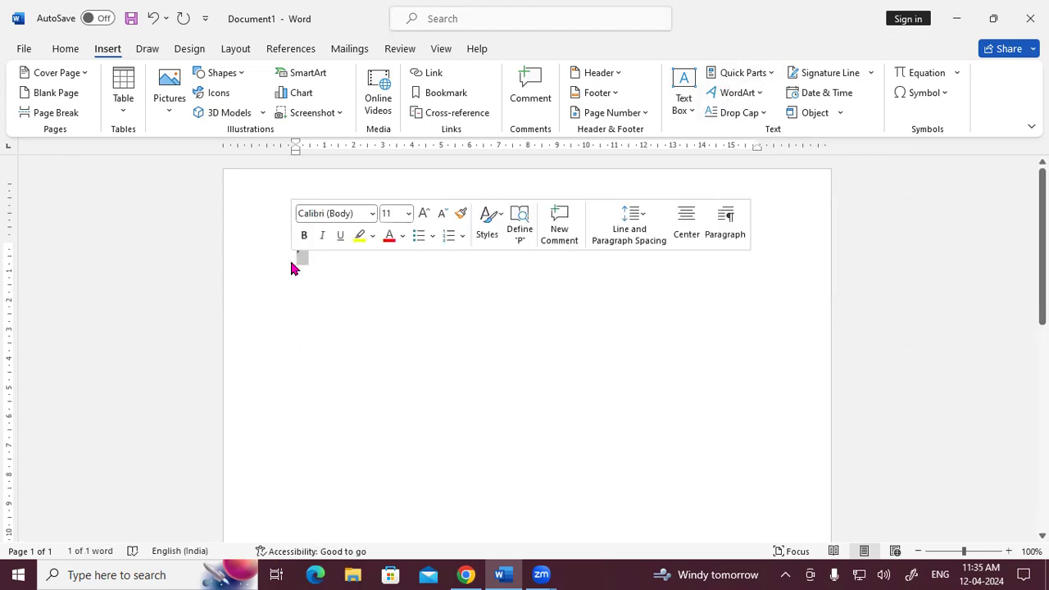
text(CPU)
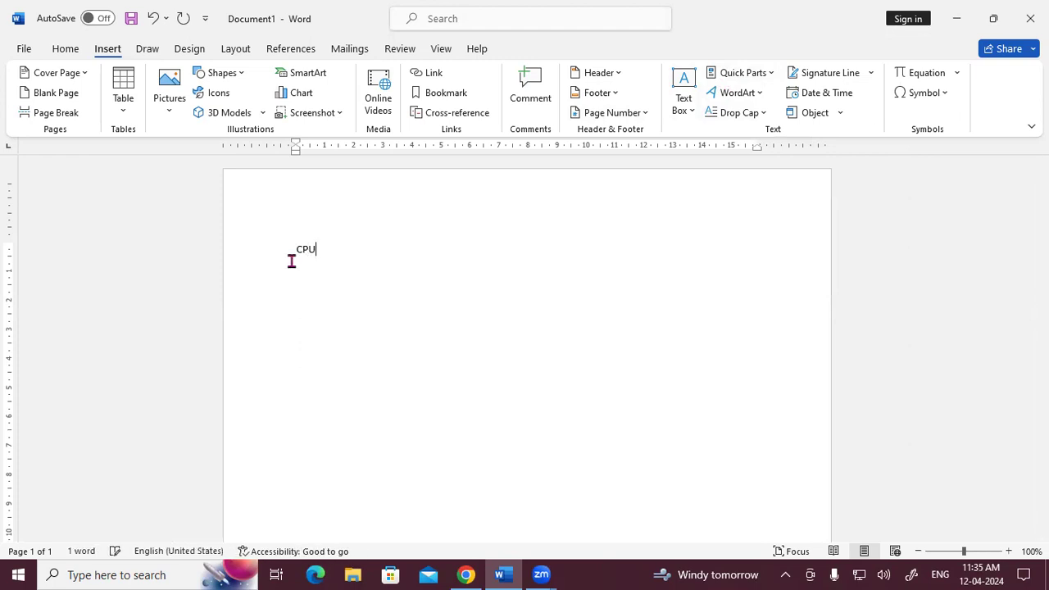
drag(292, 249, 318, 244)
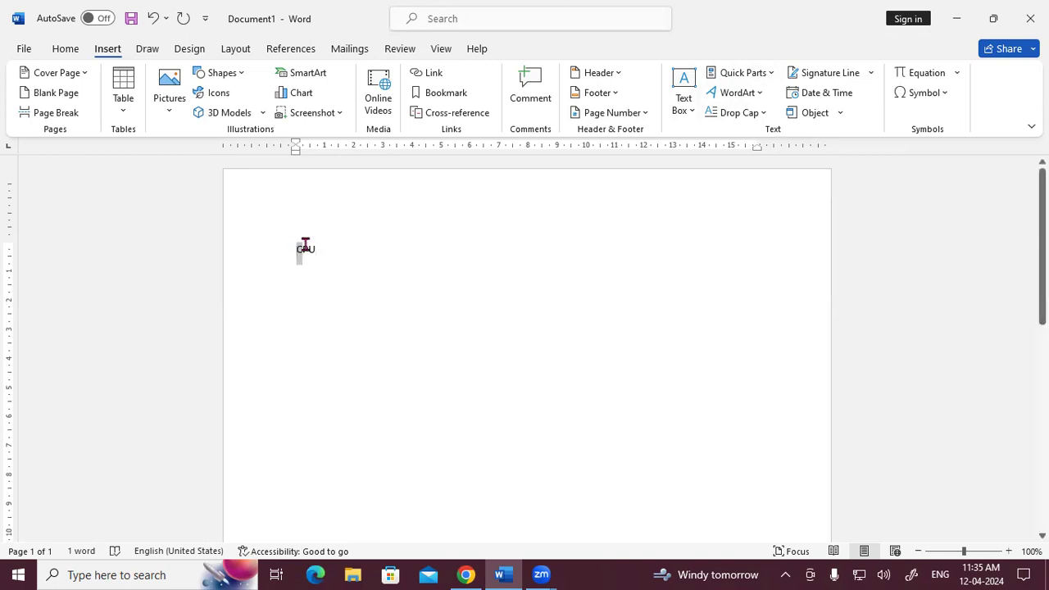
click(66, 49)
click(219, 81)
click(219, 81)
click(219, 81)
click(219, 81)
click(219, 81)
click(219, 82)
click(219, 81)
click(219, 82)
click(219, 81)
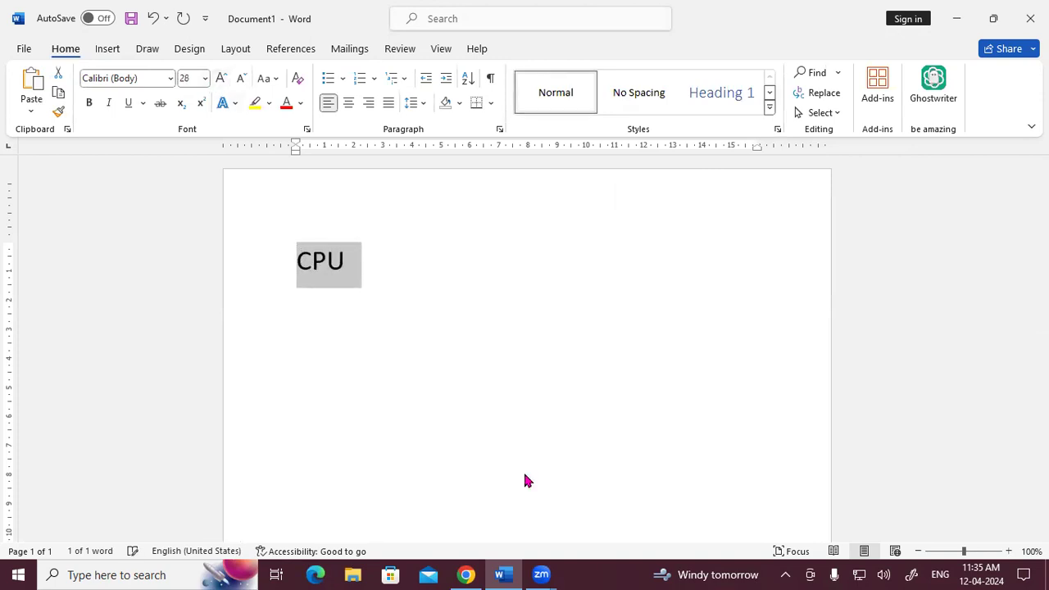
drag(349, 264, 295, 255)
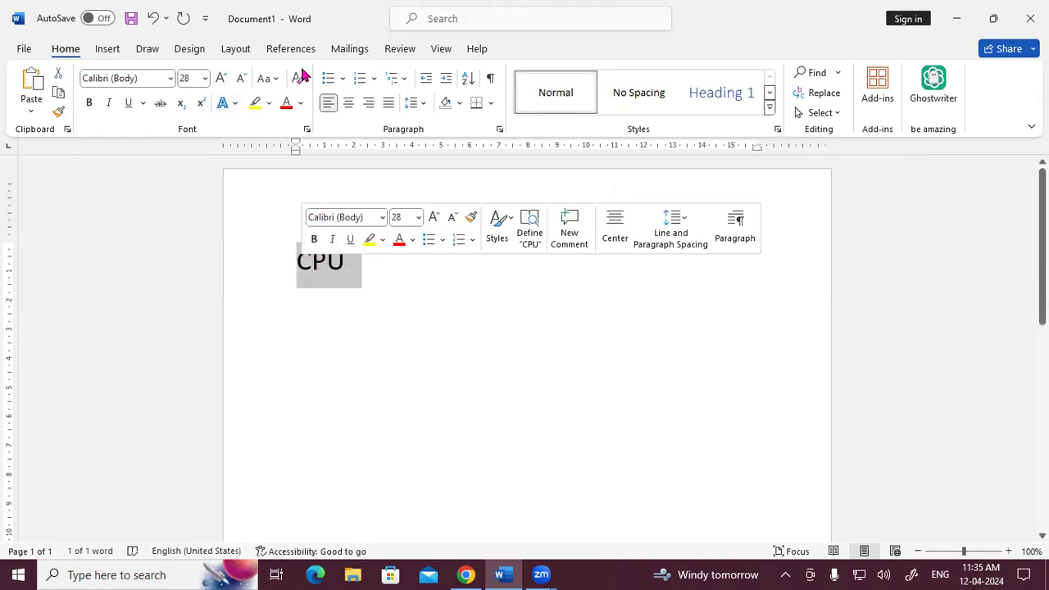
- Save the selected CPU to the AutoText gallery, bringing up Create New Building Block
click(109, 49)
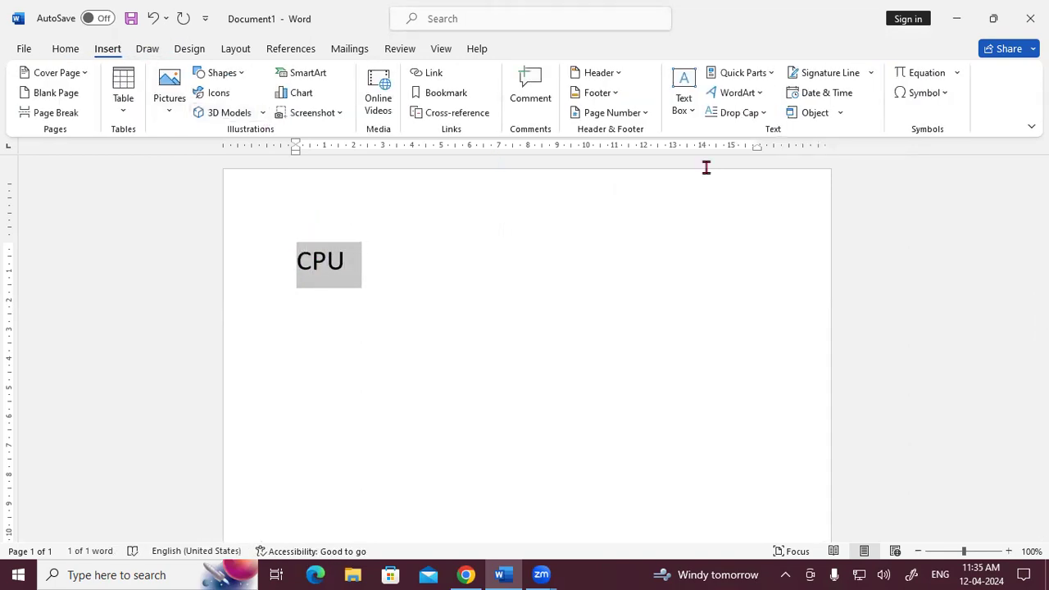
click(752, 73)
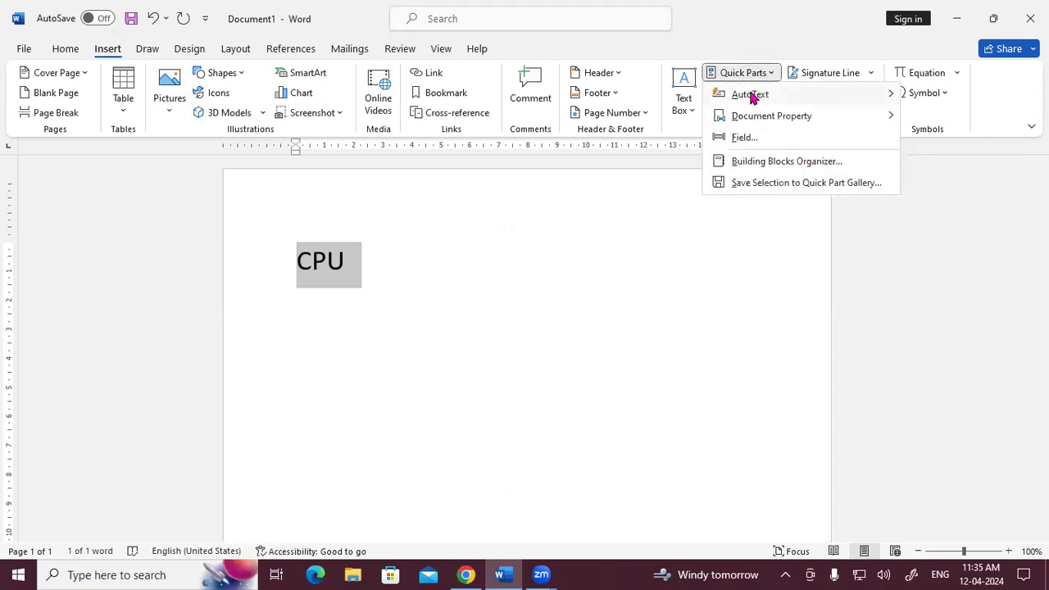
mouse_move(753, 98)
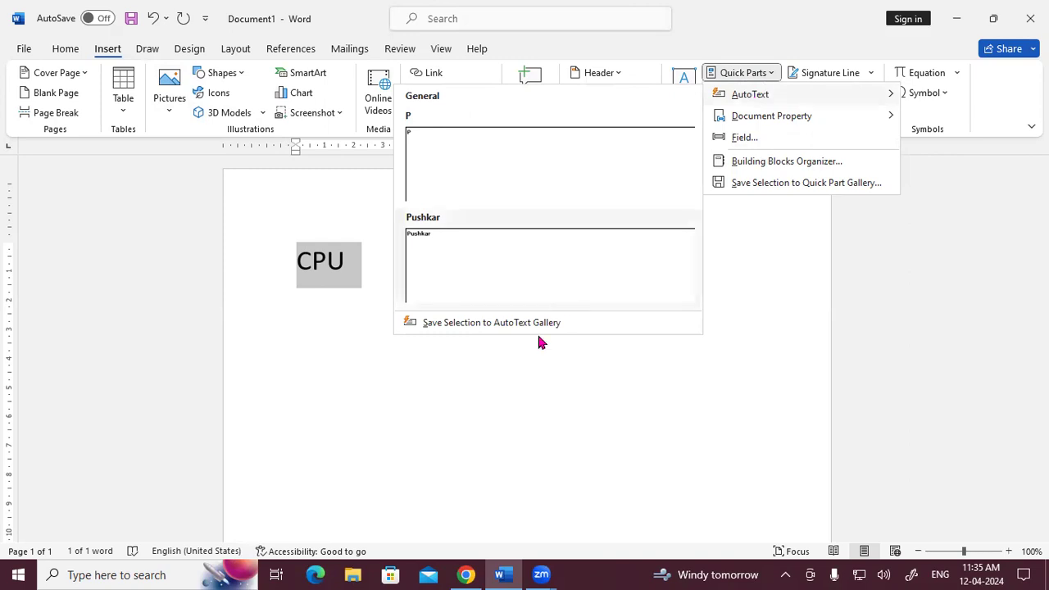
click(463, 325)
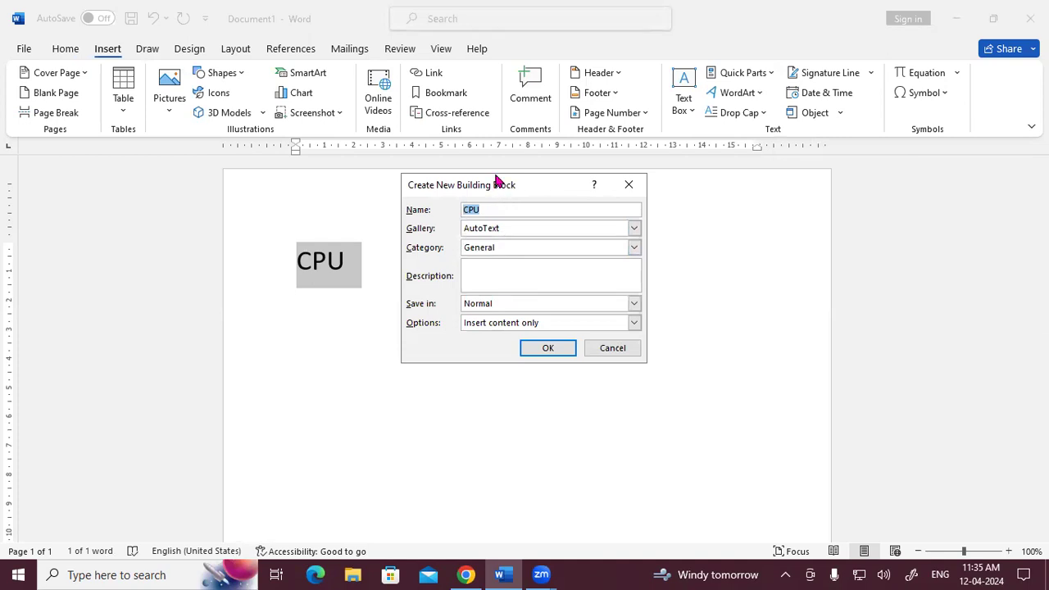
drag(497, 181, 498, 44)
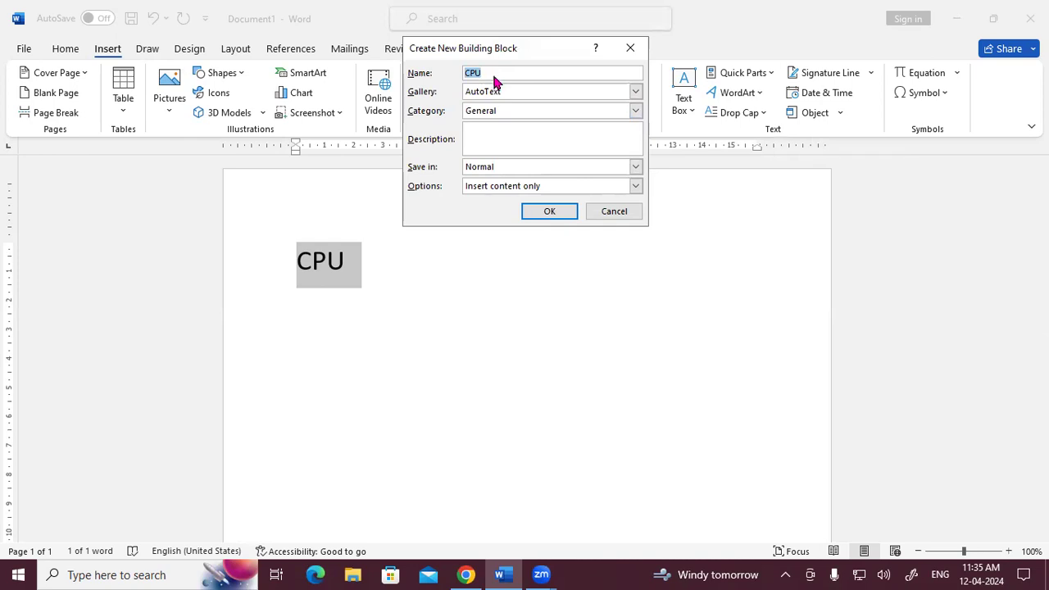
- Keep gallery AutoText, category General, save in Normal, and Insert content only
click(637, 93)
click(636, 93)
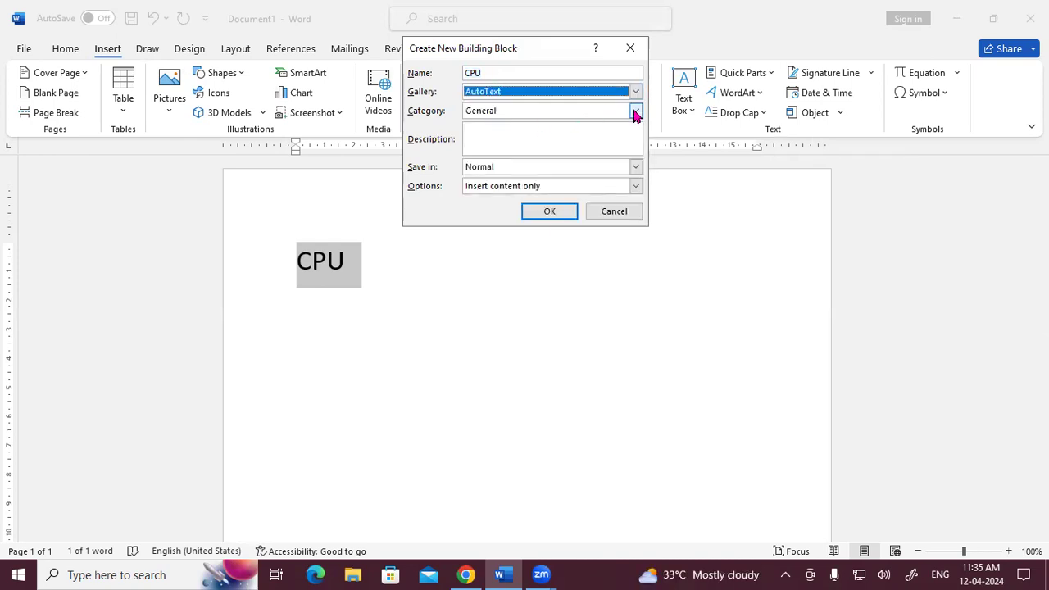
click(636, 112)
click(636, 112)
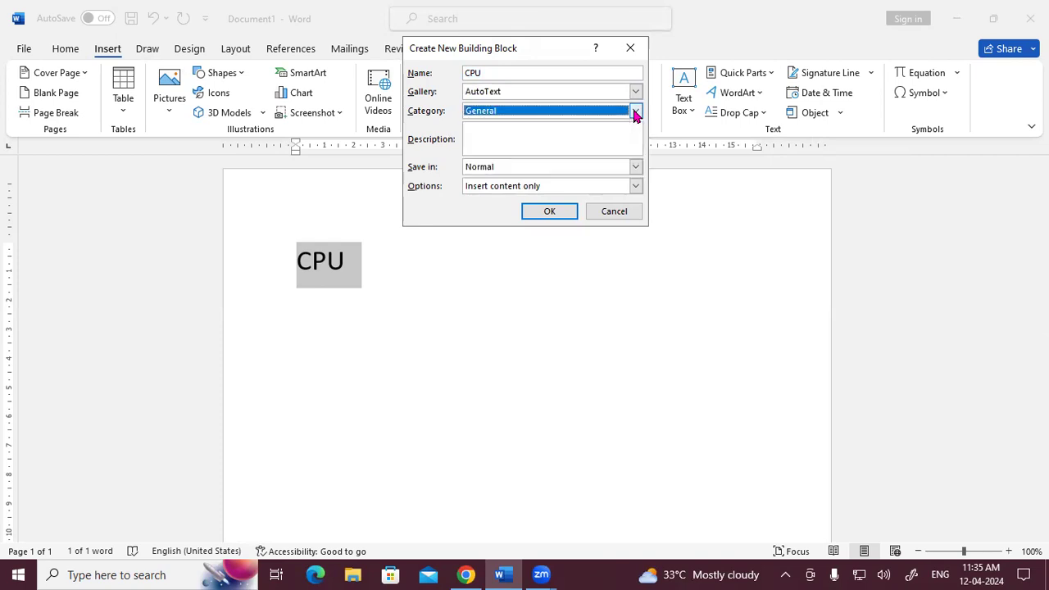
click(505, 170)
click(504, 171)
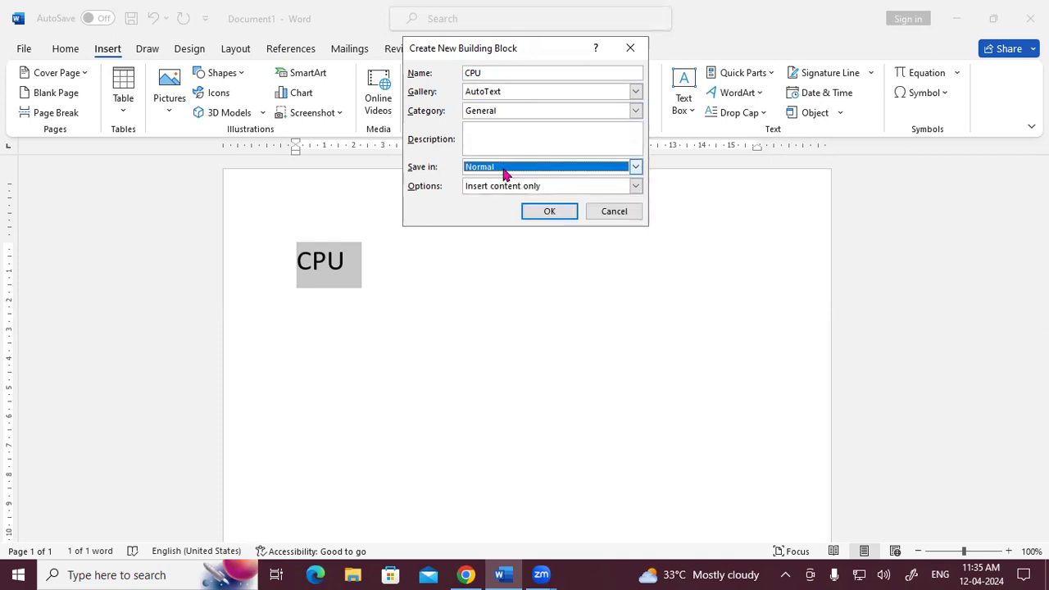
click(504, 193)
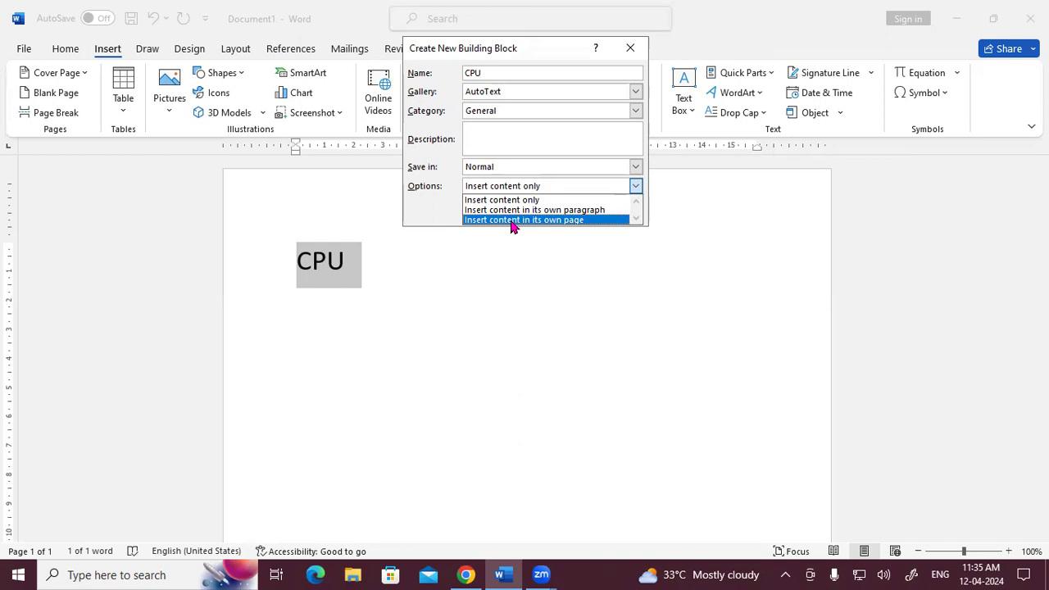
click(796, 511)
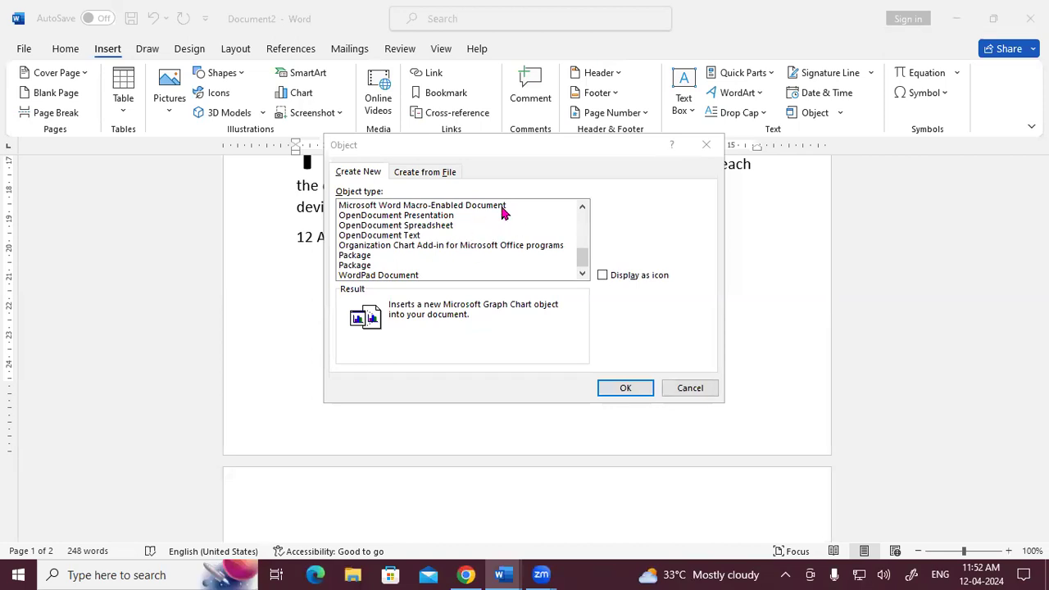
- Choose Microsoft Word Document in the Object dialog's Create New list and embed it
drag(582, 259, 589, 203)
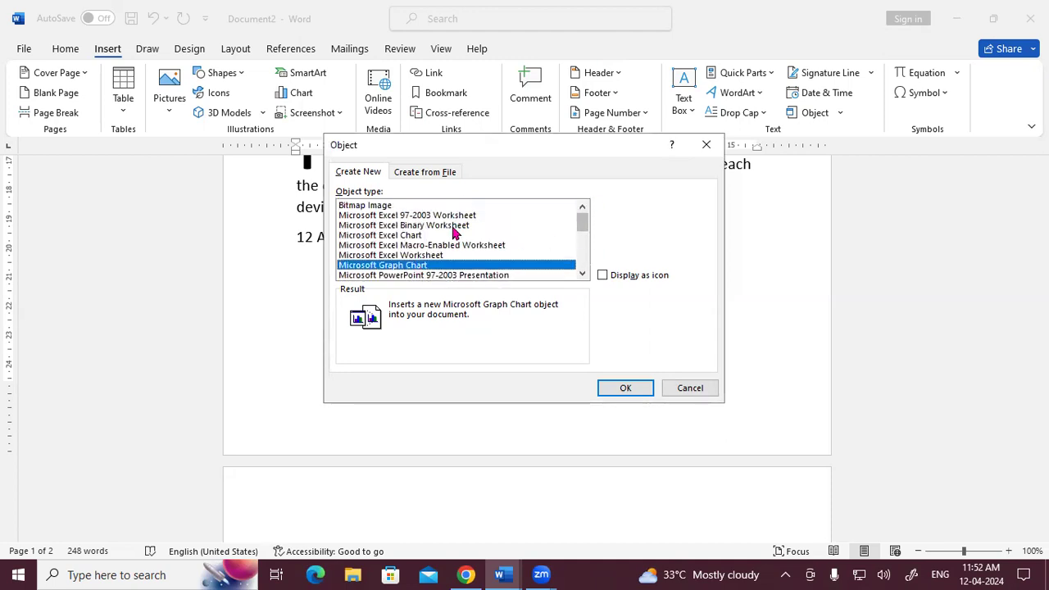
click(582, 274)
drag(582, 277, 582, 277)
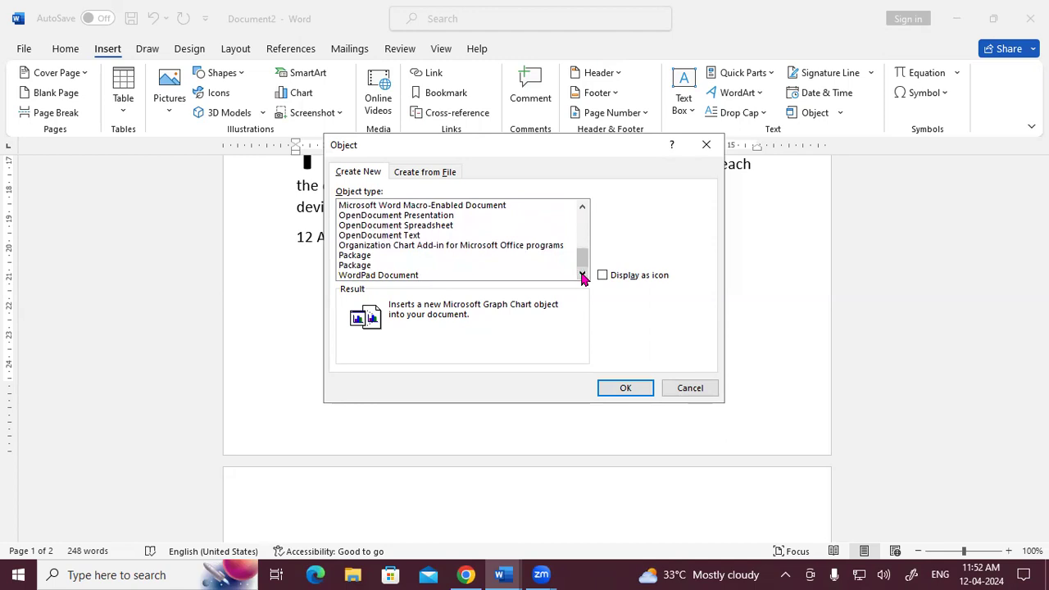
click(585, 212)
click(585, 211)
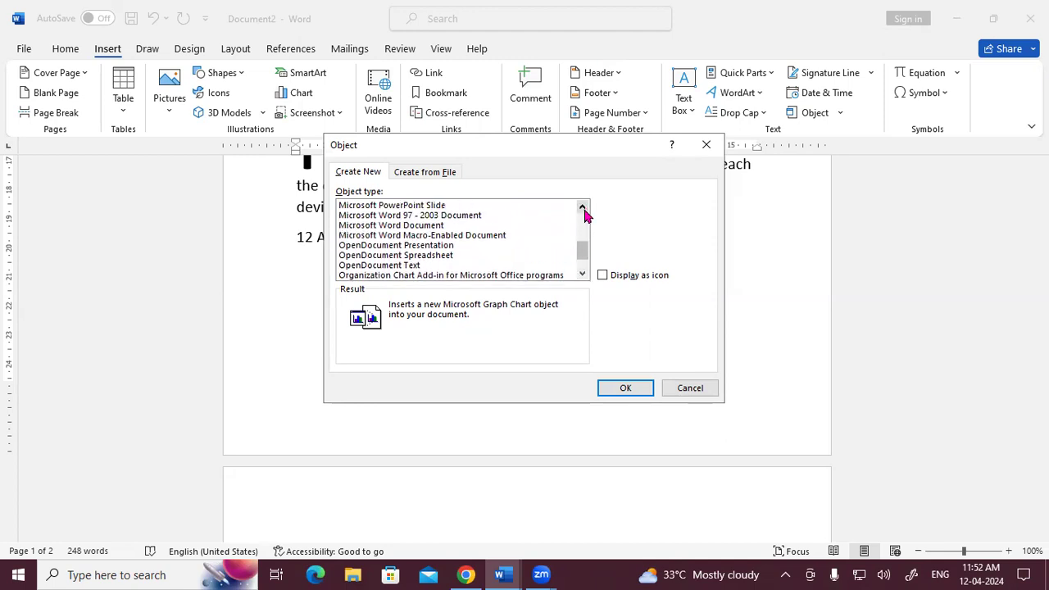
click(405, 229)
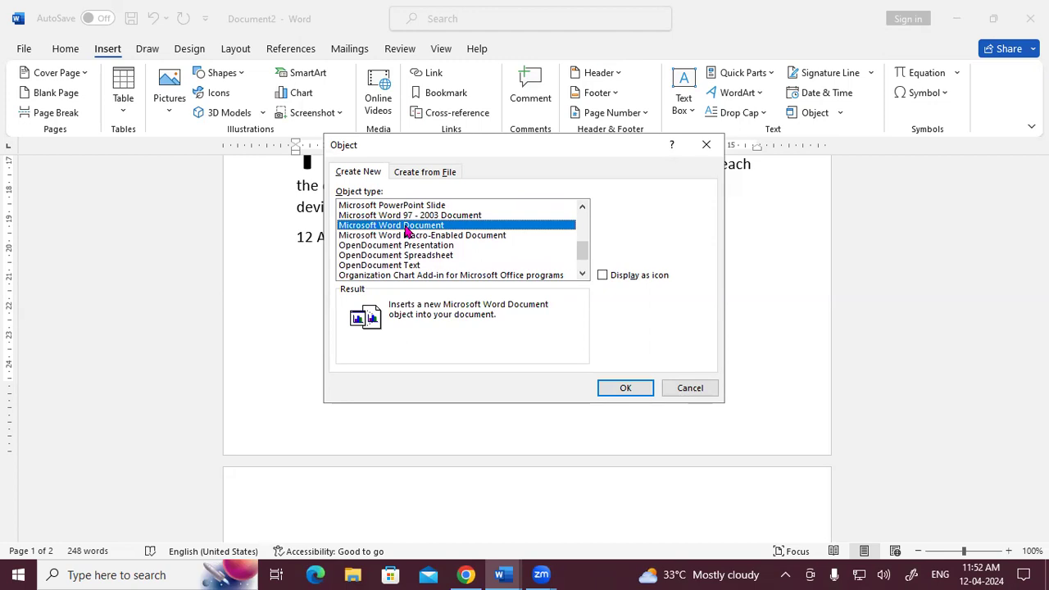
click(611, 394)
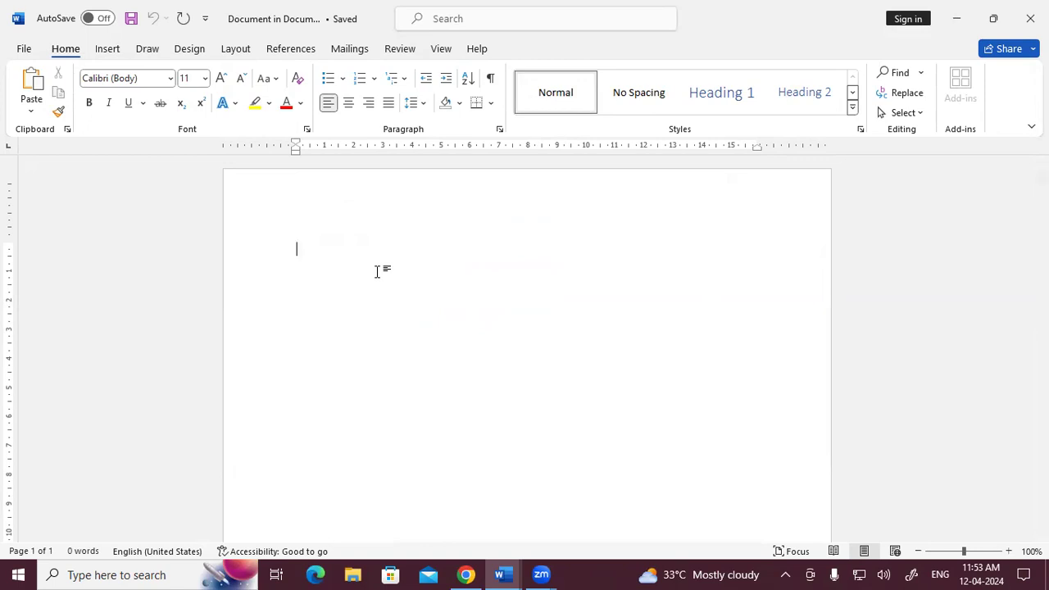
- Type the word Resume in the embedded document, correcting a typo
text(Resu)
key(BackSpace)
key(BackSpace)
text(sume)
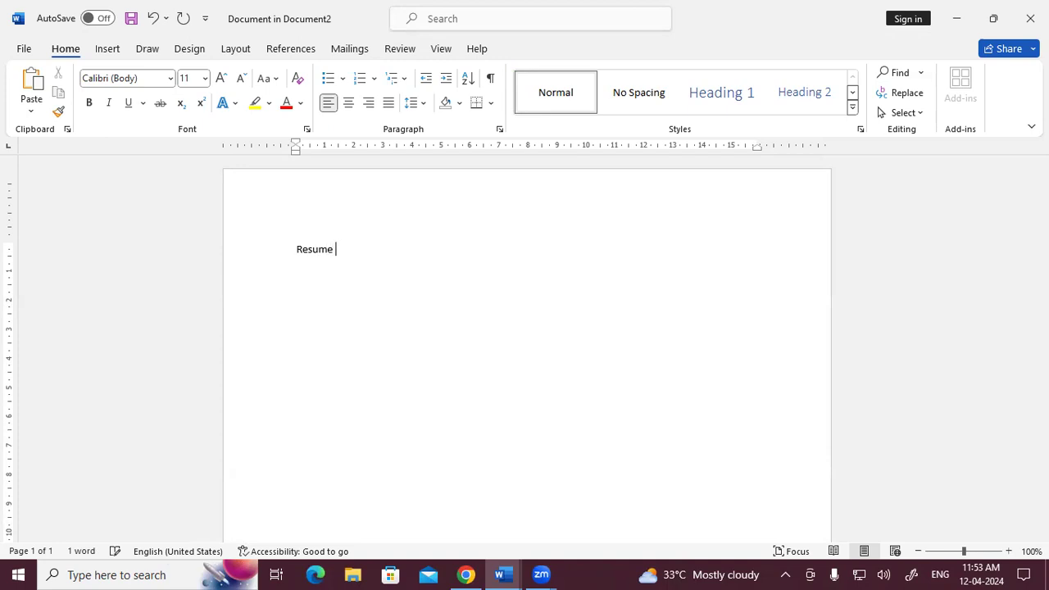
- Save the embedded Resume document and close its window
click(24, 48)
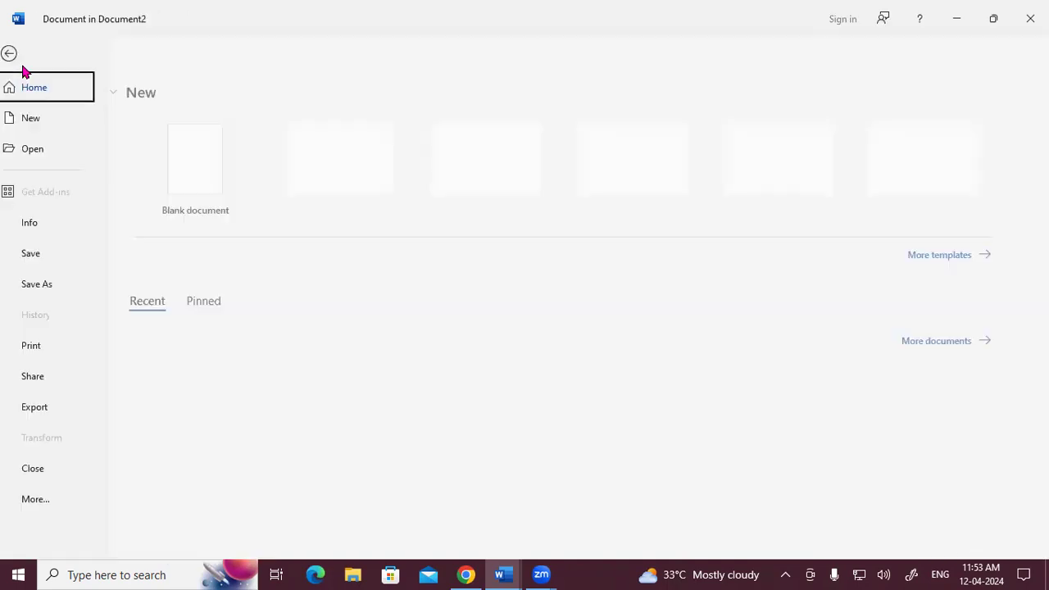
click(45, 253)
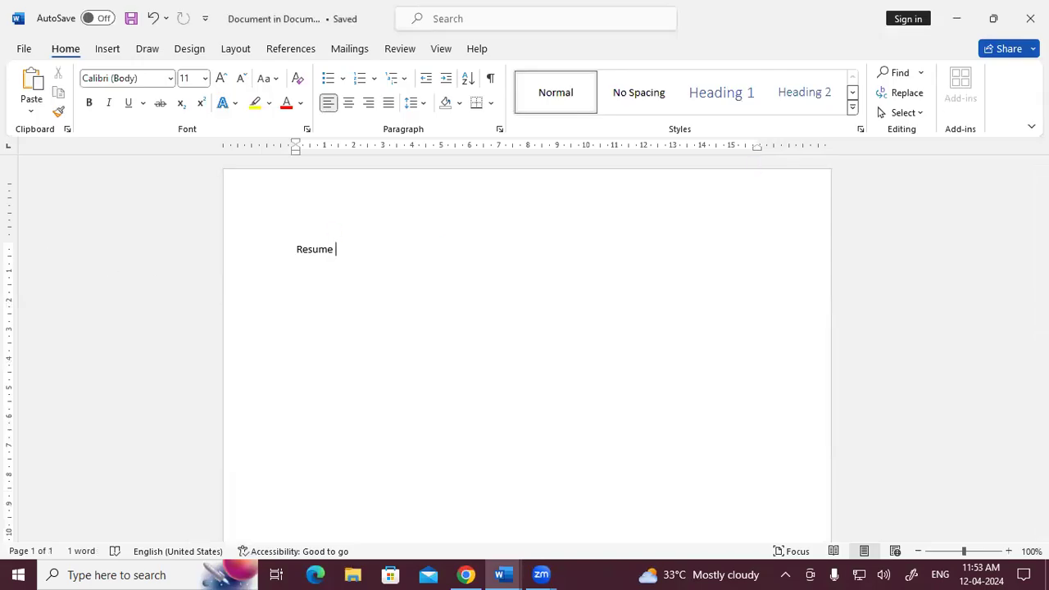
click(1031, 18)
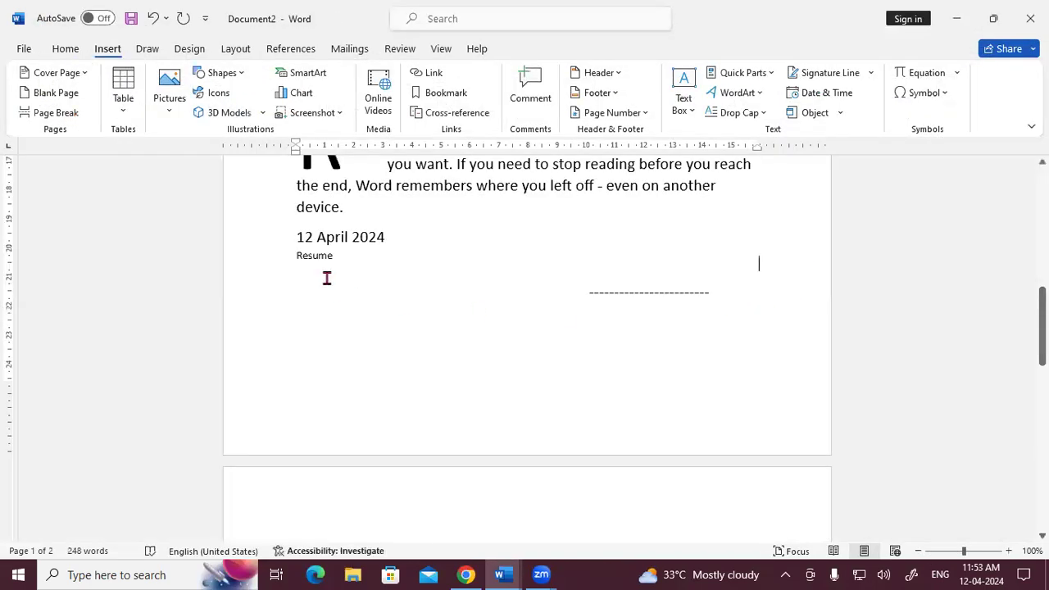
- Move the Resume object below the dashed line, then open and close it
click(304, 254)
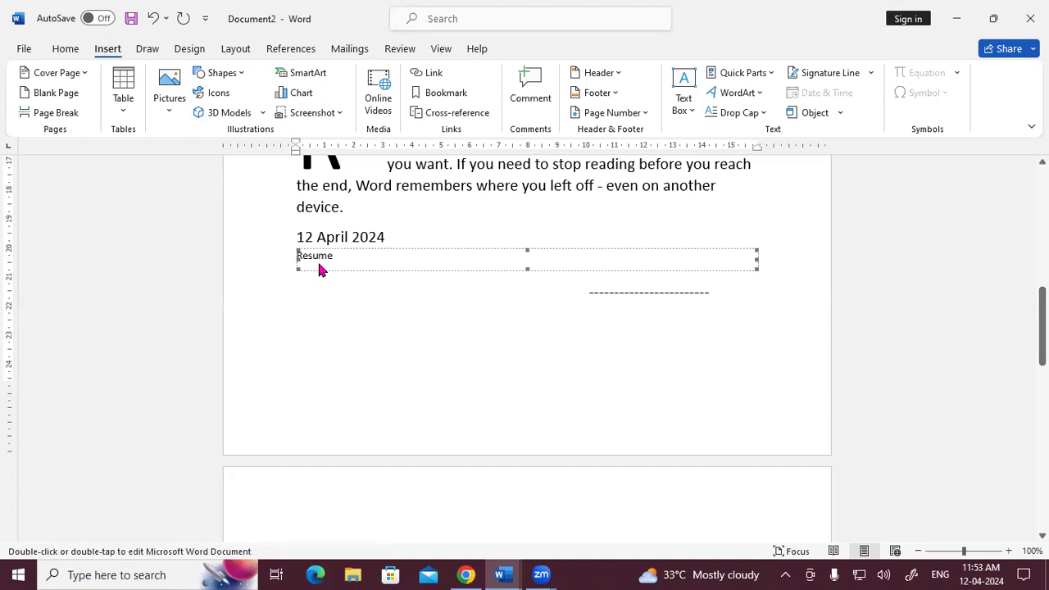
drag(310, 259, 328, 332)
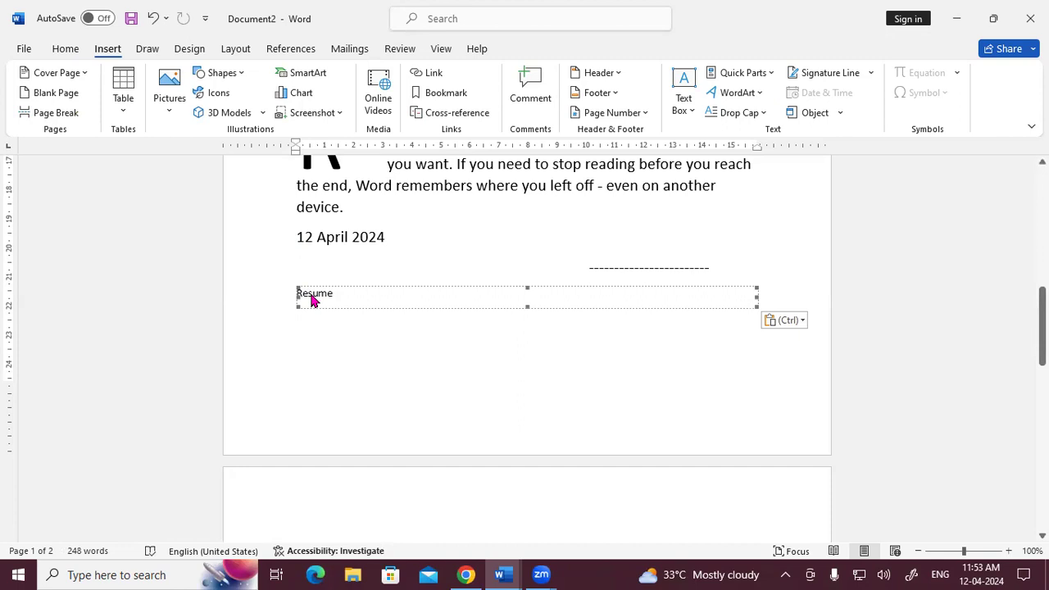
double_click(312, 294)
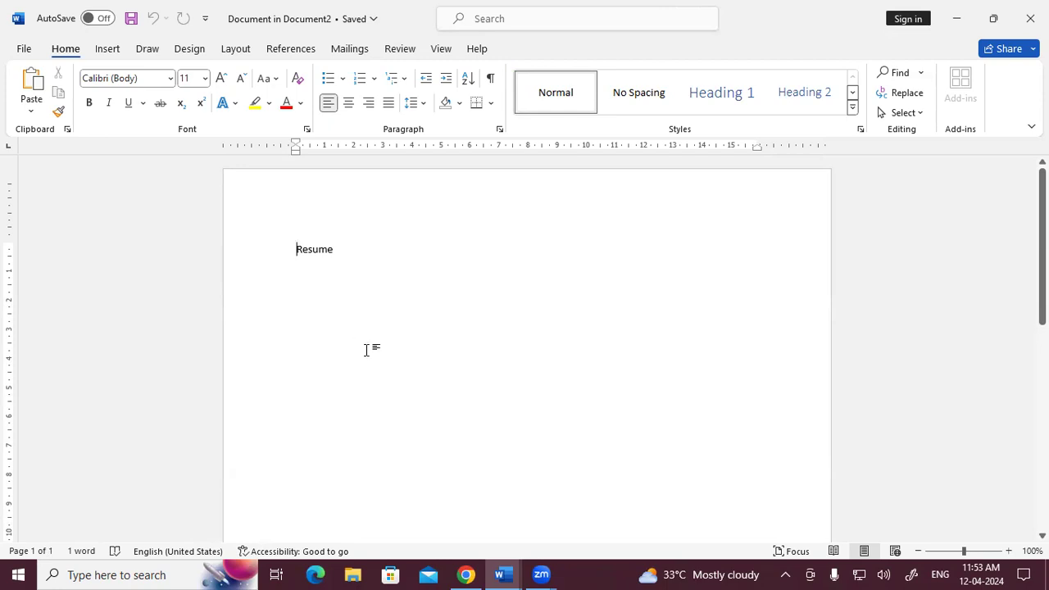
scroll(366, 350, down, 5)
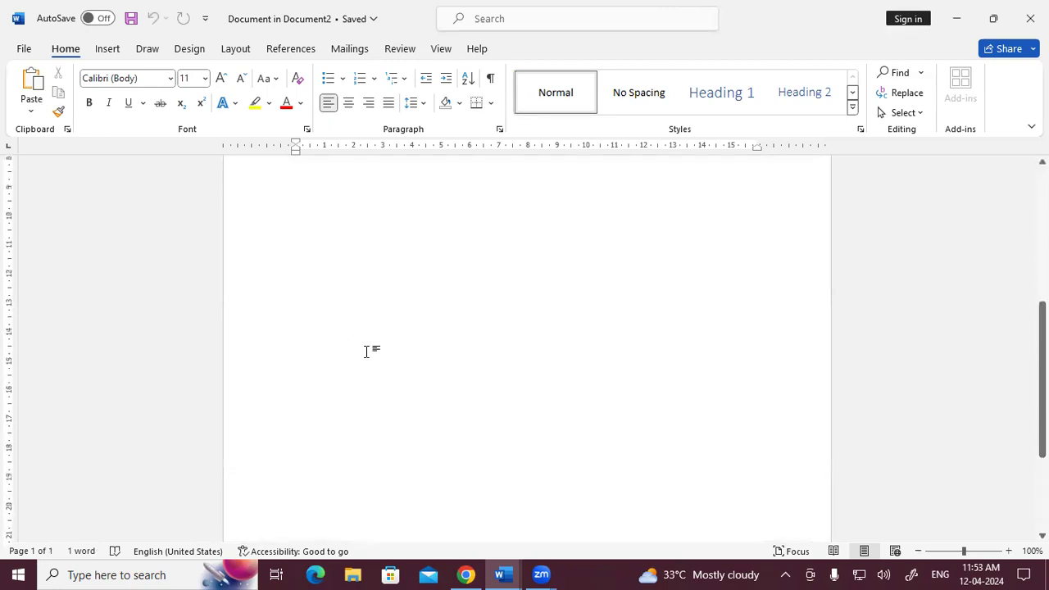
click(1030, 18)
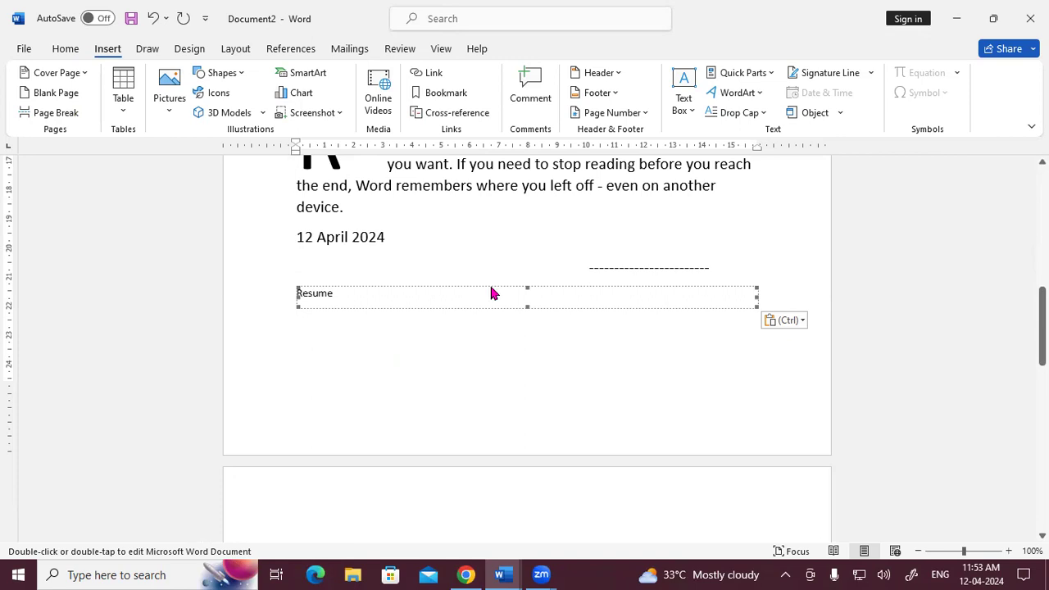
- Place the insertion point in the blank area of page 2
click(529, 282)
scroll(420, 401, down, 3)
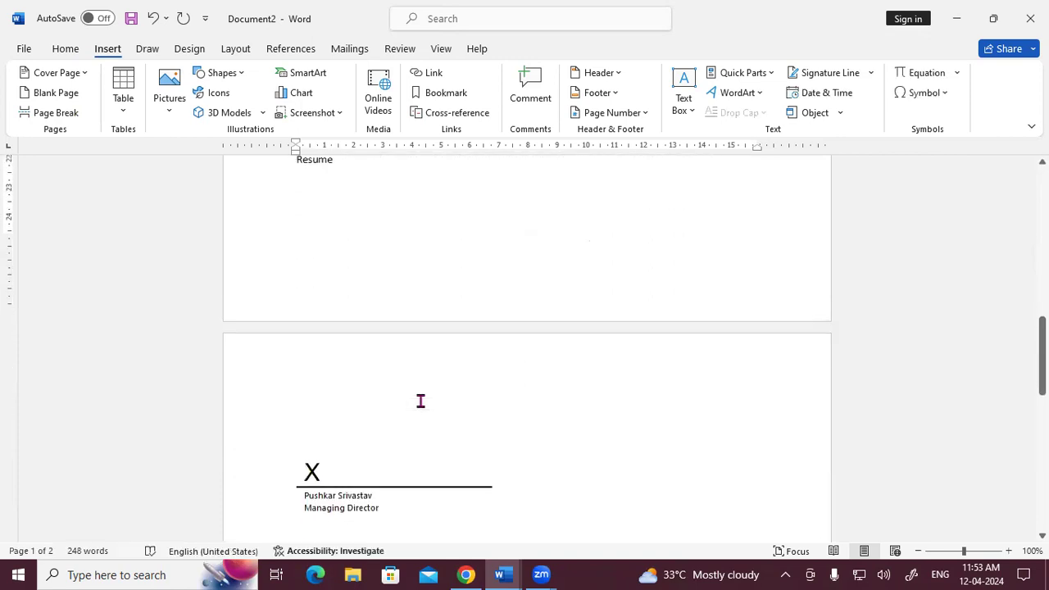
scroll(421, 401, down, 5)
scroll(420, 401, down, 3)
click(335, 281)
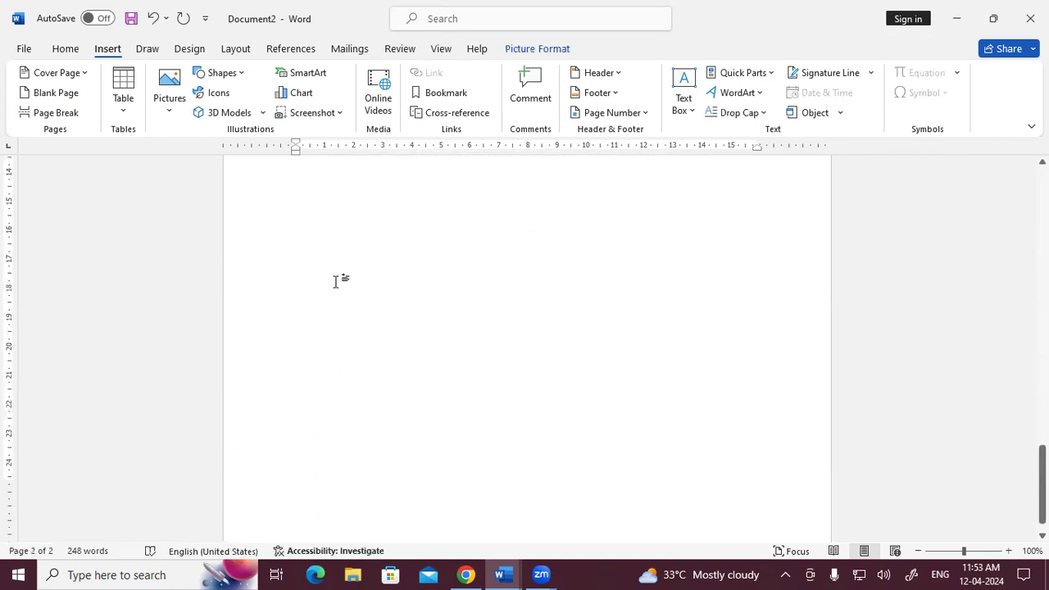
click(337, 258)
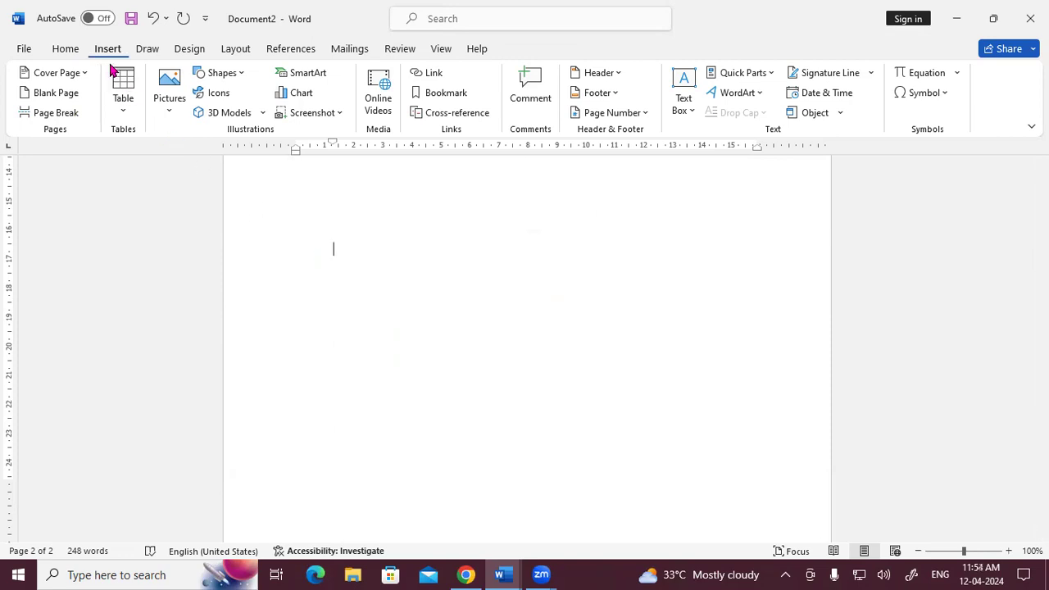
- Embed a new Microsoft Excel Worksheet object with an empty Sheet1 on page 2
click(827, 113)
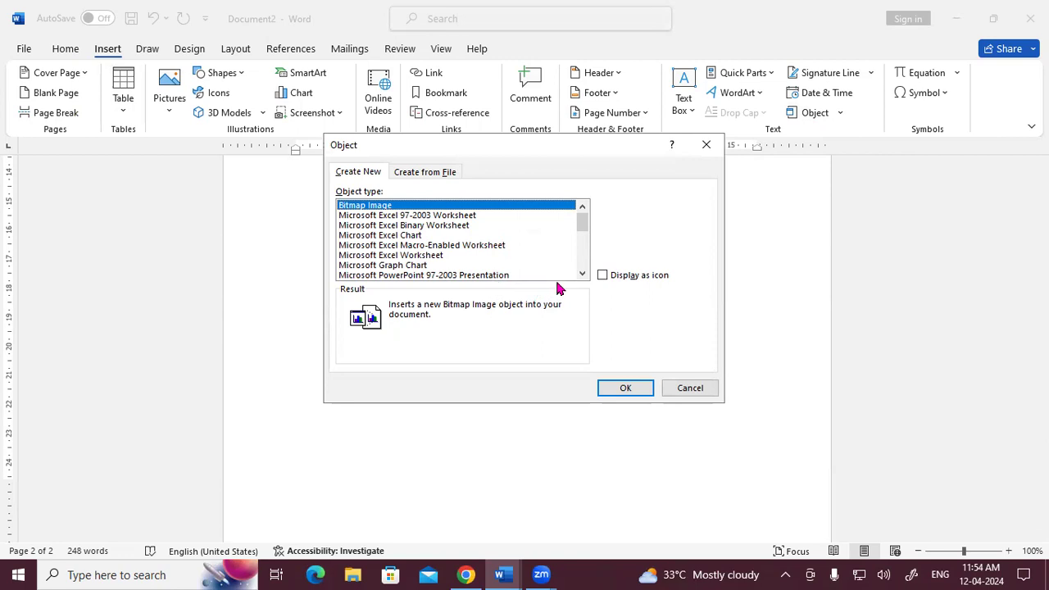
click(435, 258)
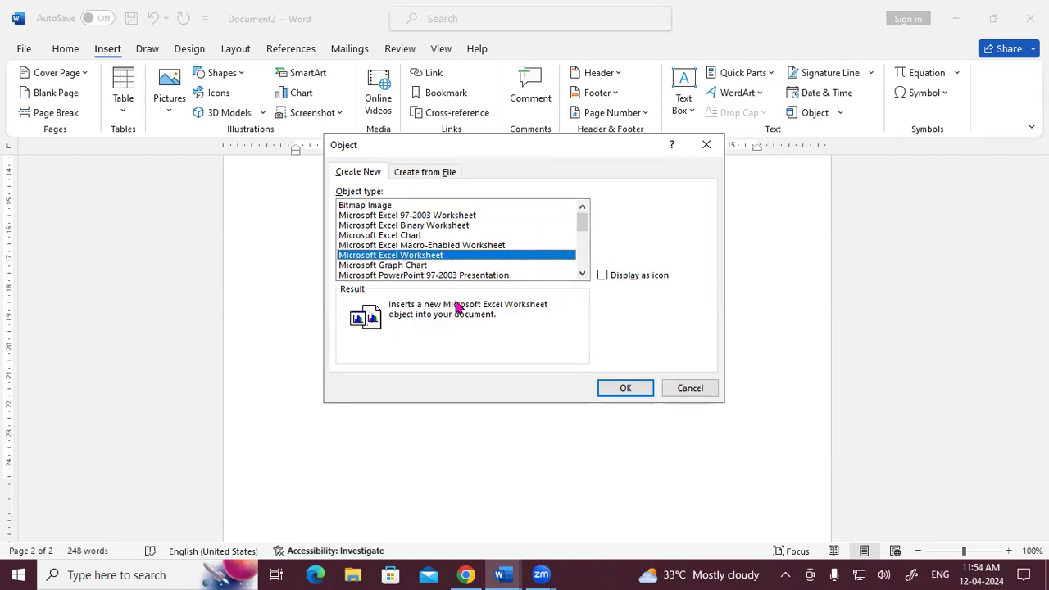
click(615, 388)
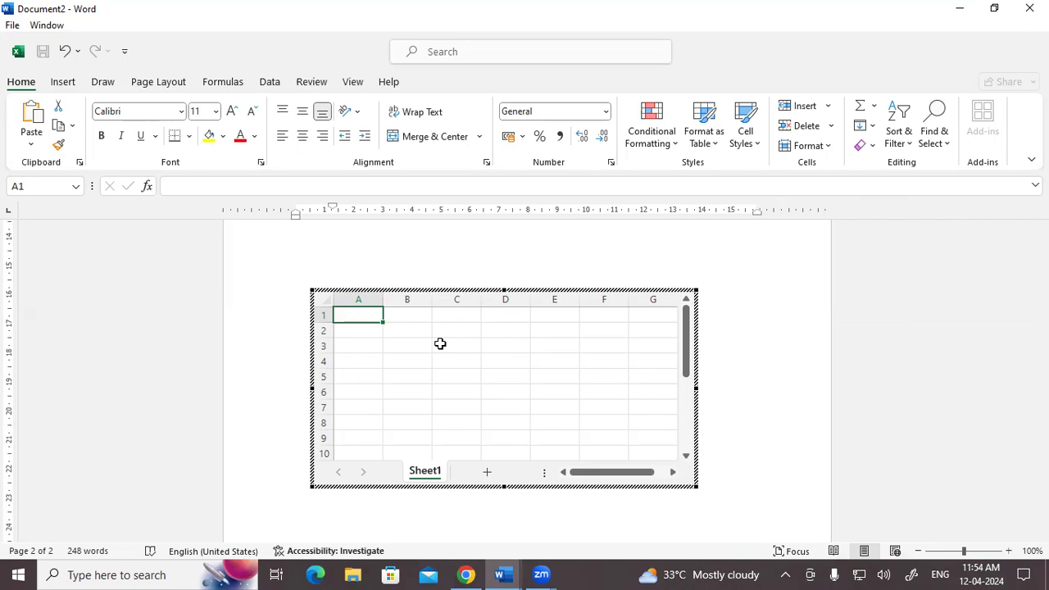
- Enter the headings Reg No, Name, Course and Fee across row 1
double_click(362, 314)
text(Reg No)
key(Tab)
text(Nam)
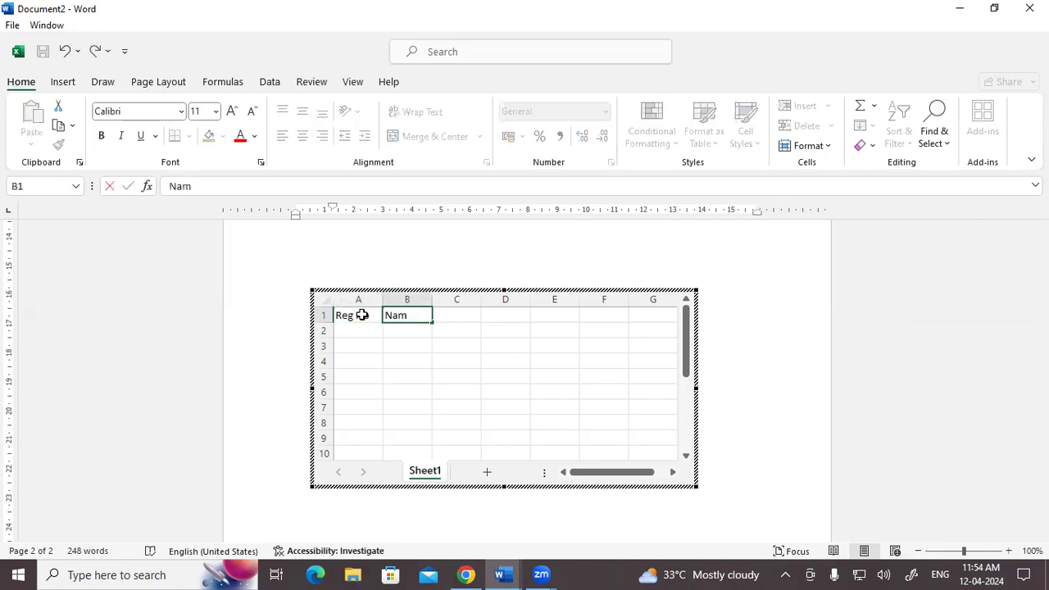
key(Tab)
text(Co)
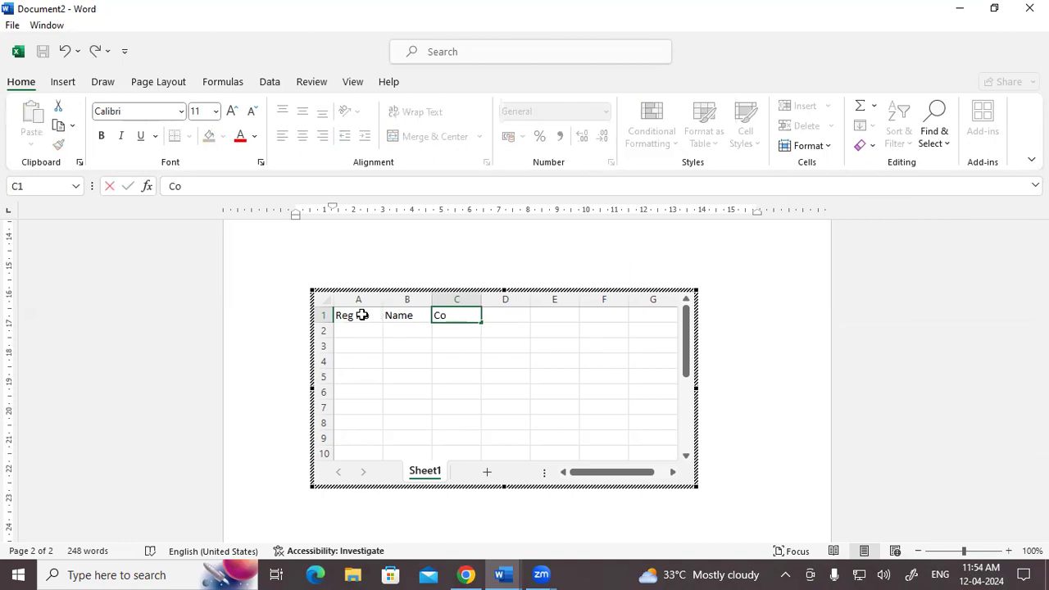
key(Tab)
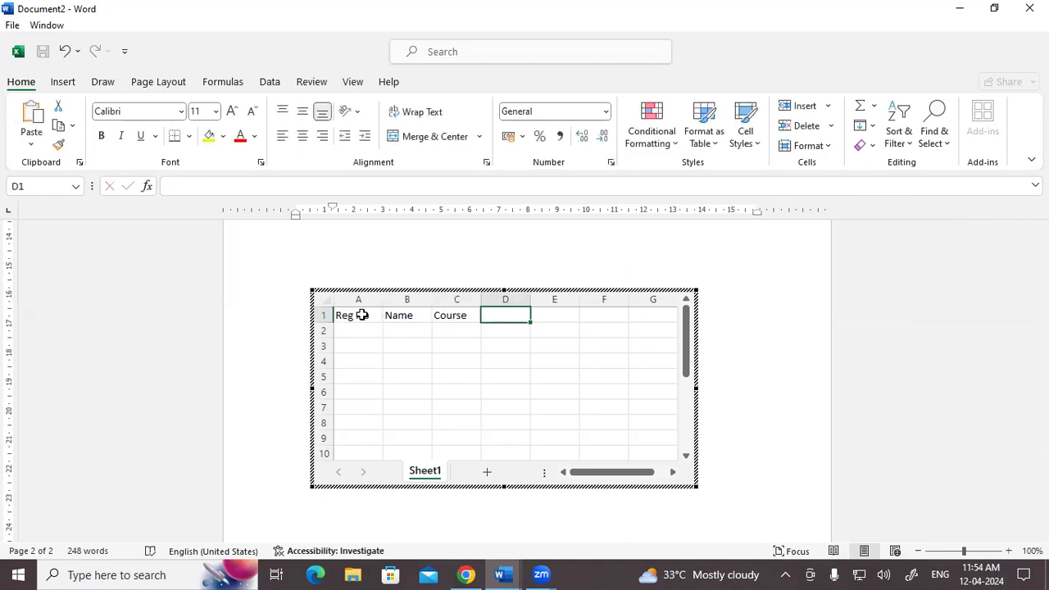
text(Fee)
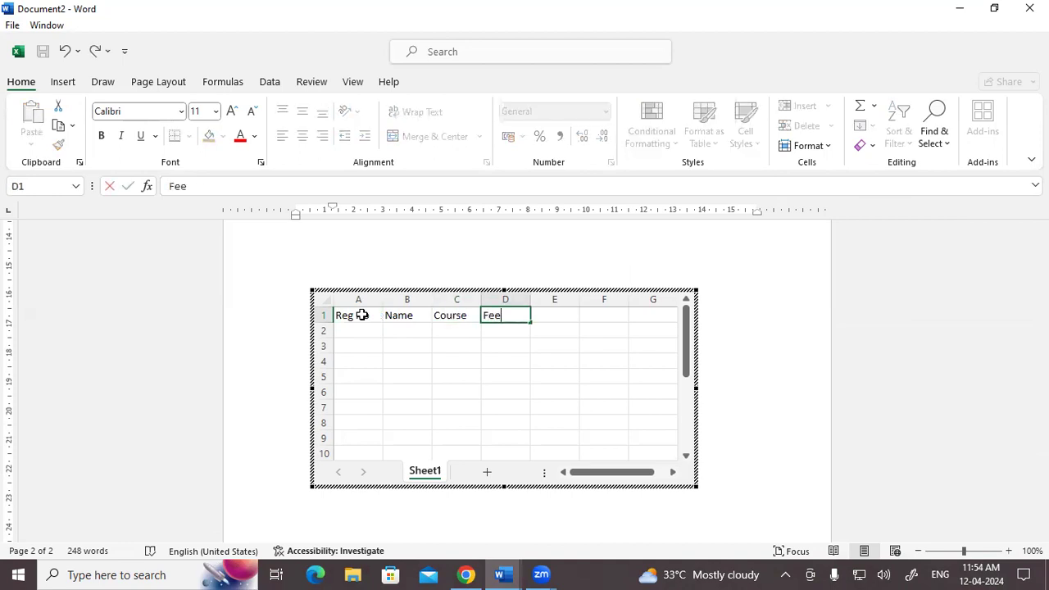
- Enter the first record in row 2: registration number, student name, DCA, fee 13500
click(356, 325)
text(4075)
key(Tab)
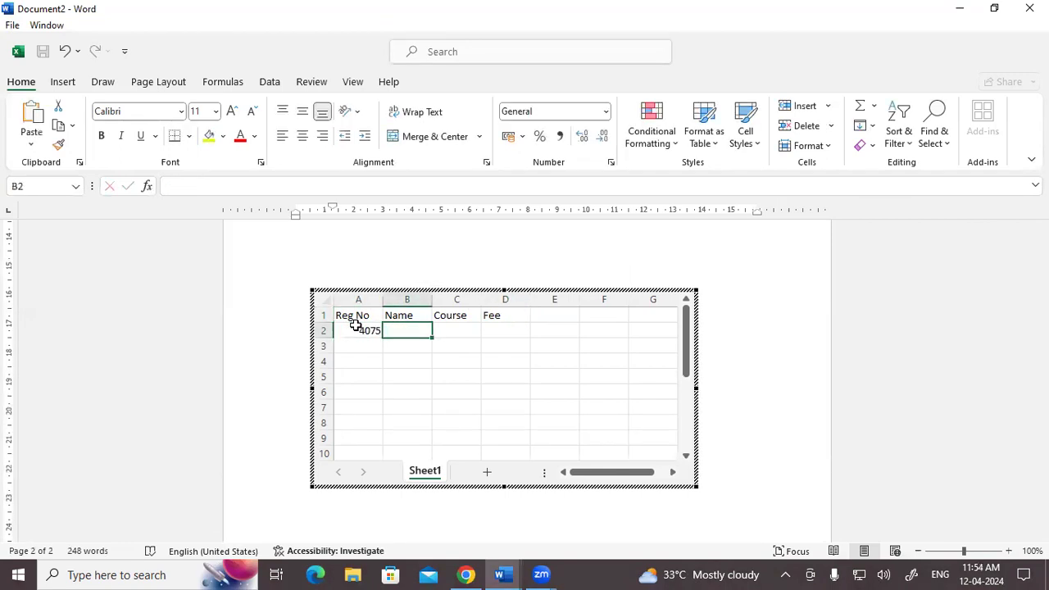
text(Ram)
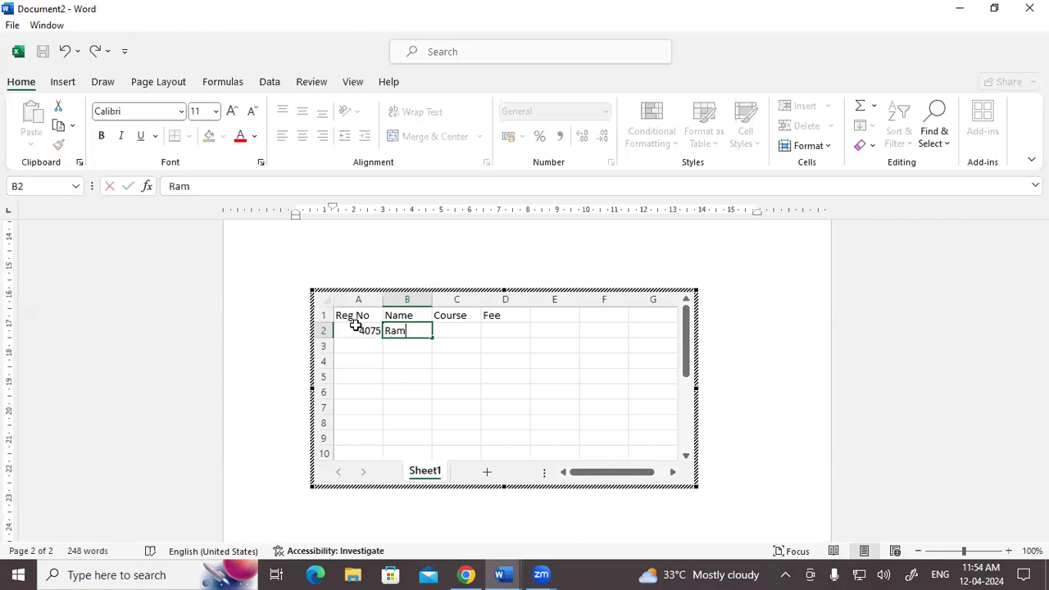
text(esh)
key(Tab)
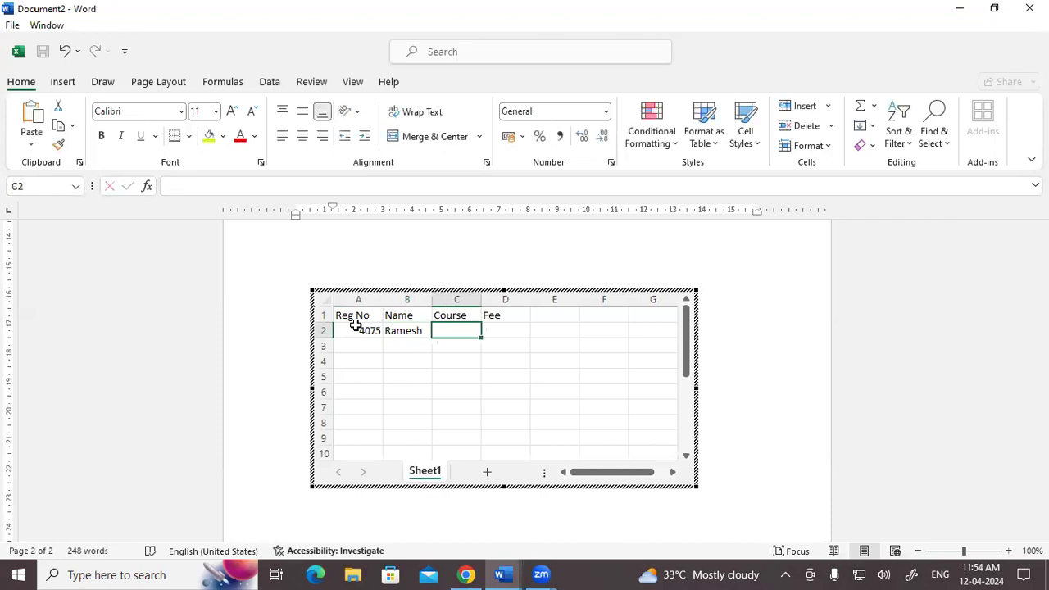
text(DCA)
key(Tab)
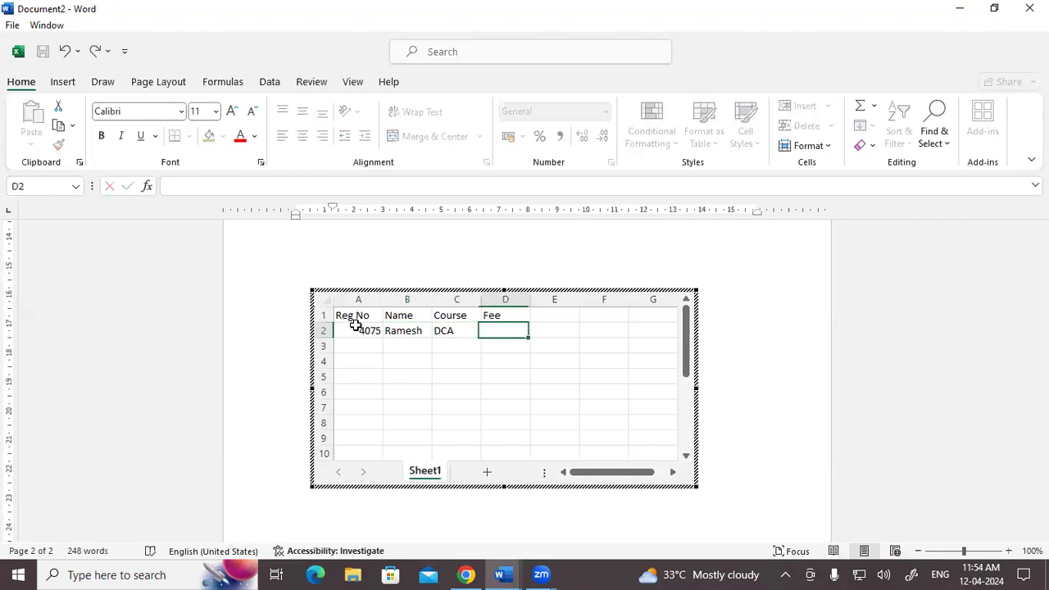
text(13500)
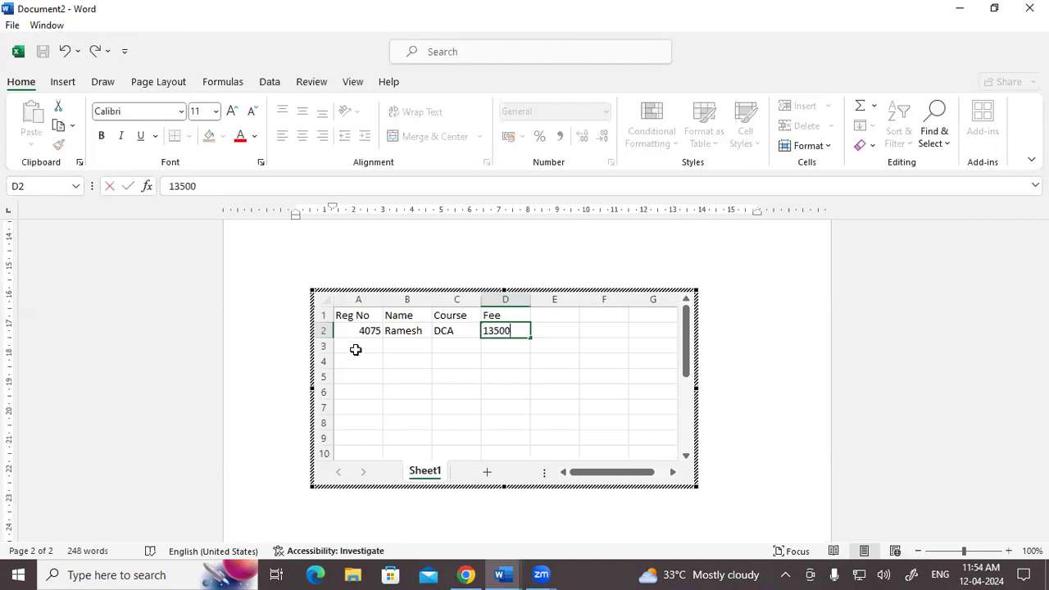
- Enter the second record in row 3: registration number, student name, ADCA, fee 15000
click(356, 350)
text(4076)
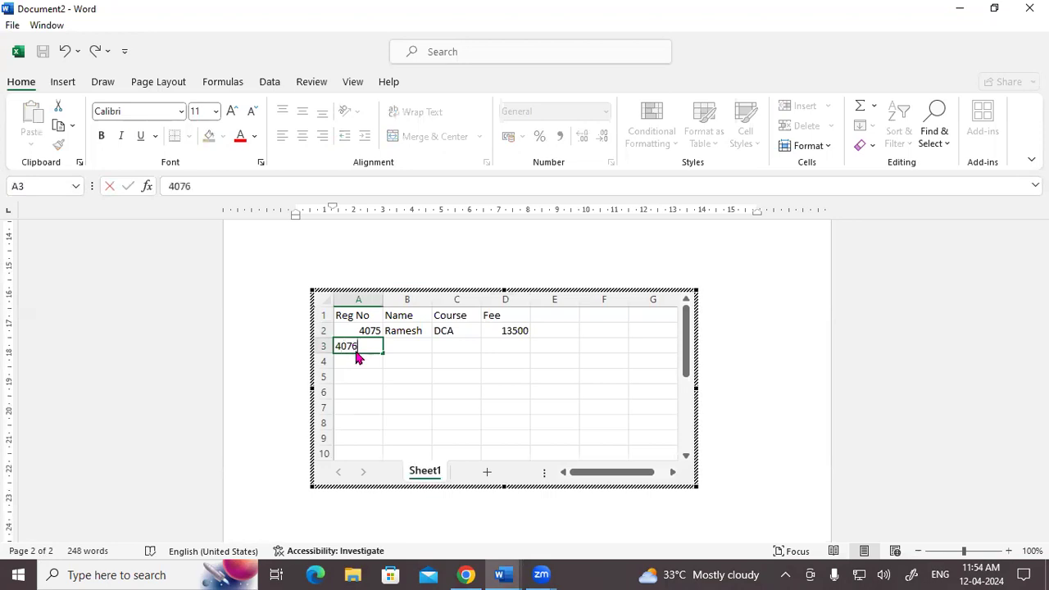
key(Tab)
text(sUESH)
key(Tab)
text(adc)
key(BackSpace)
key(BackSpace)
key(BackSpace)
key(BackSpace)
text(ADCA)
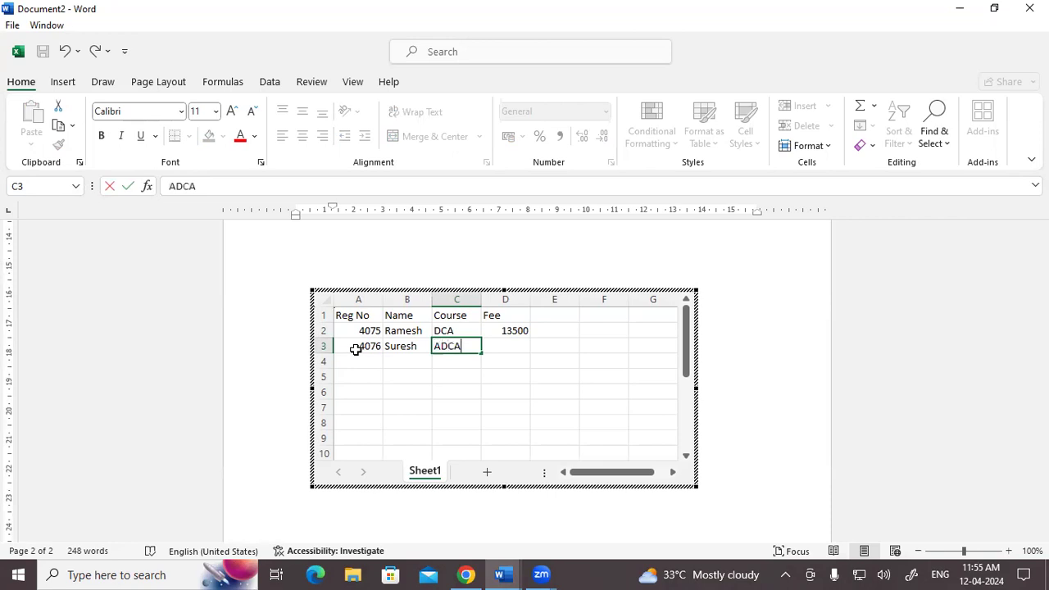
key(Tab)
text(15000)
key(Tab)
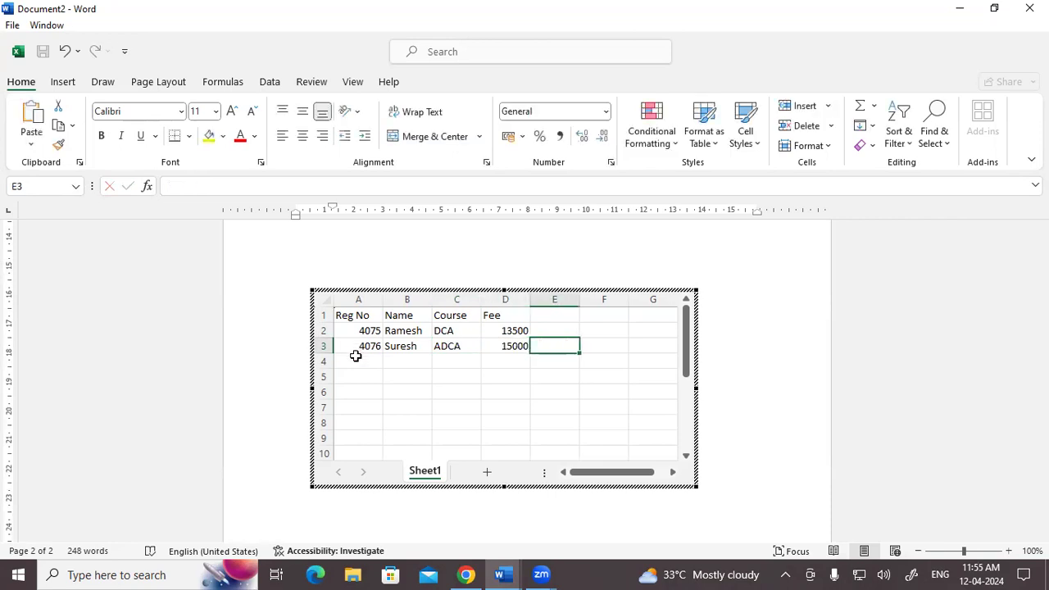
- Enter the third record in row 4: registration number, student name, ADFA, fee 1500
click(356, 356)
text(4089)
key(Tab)
text(Rajesh)
key(Tab)
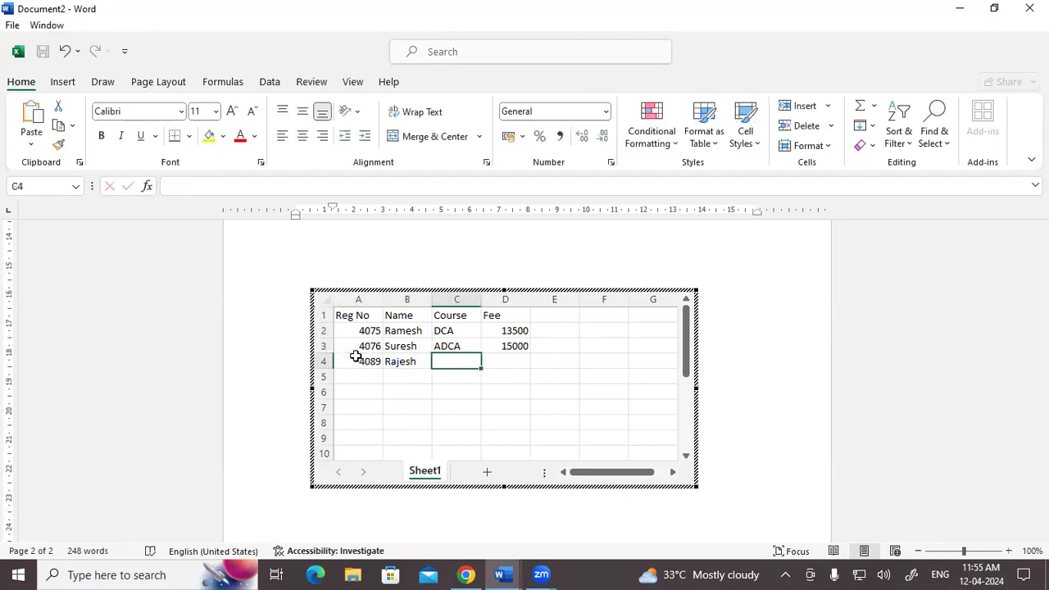
text(AD)
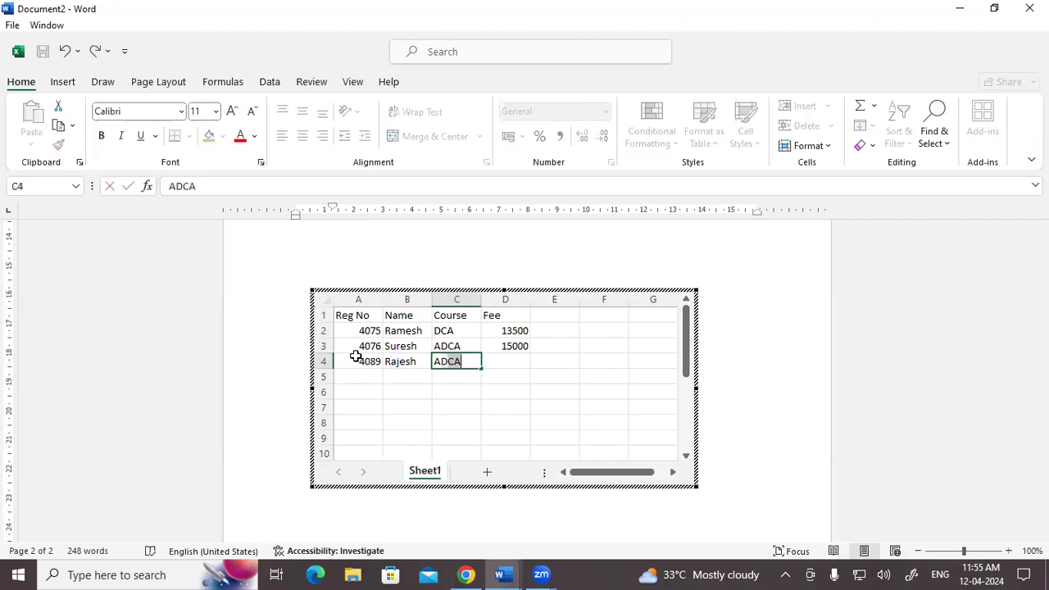
text(FA)
key(Tab)
text(1500)
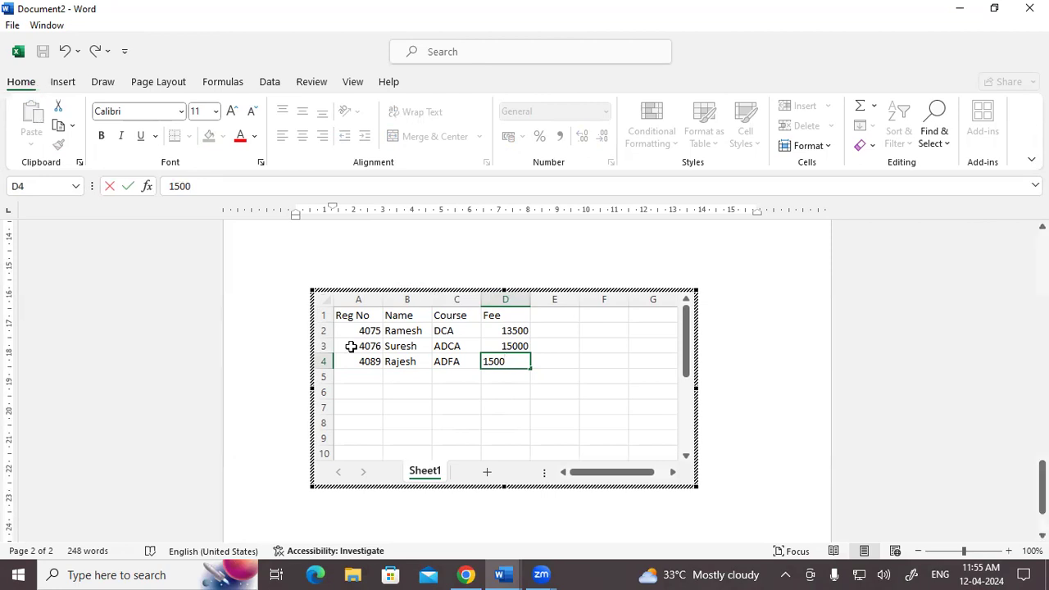
- Finish editing the embedded Reg No, Name, Course and Fee worksheet
click(459, 255)
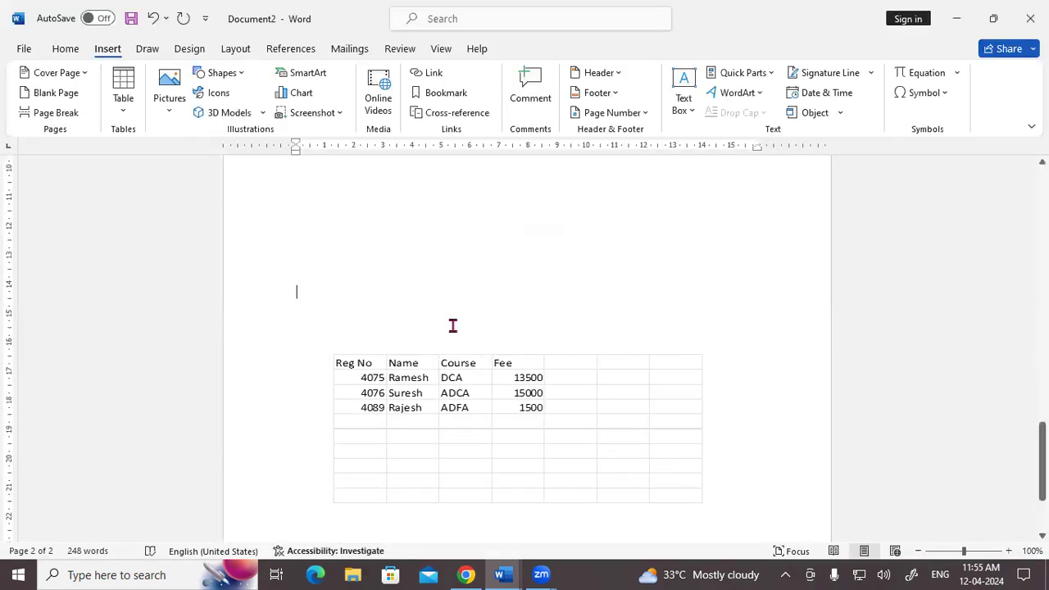
scroll(450, 415, down, 3)
scroll(387, 373, up, 2)
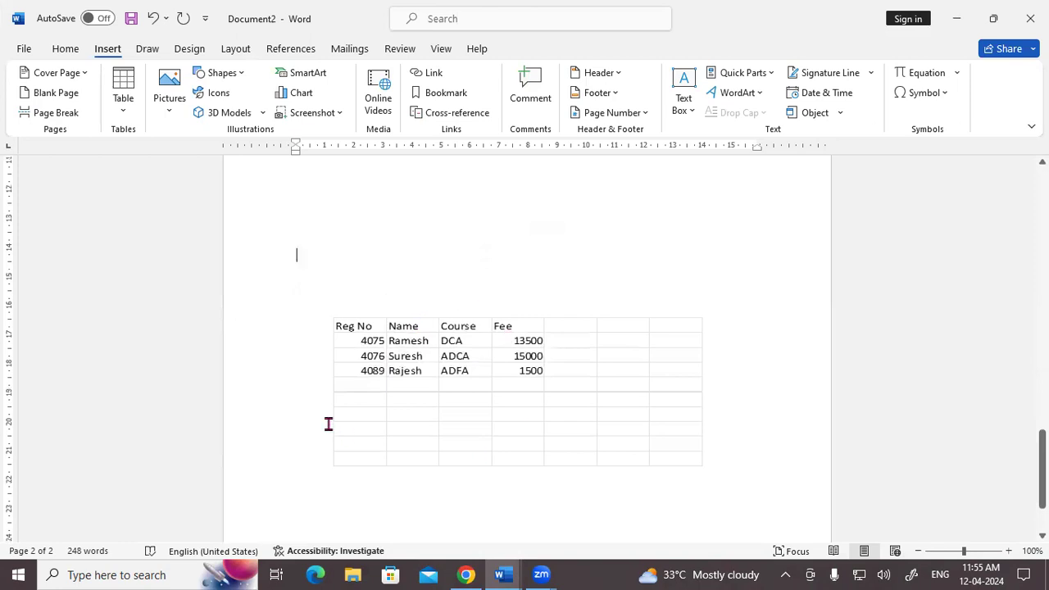
scroll(332, 419, down, 2)
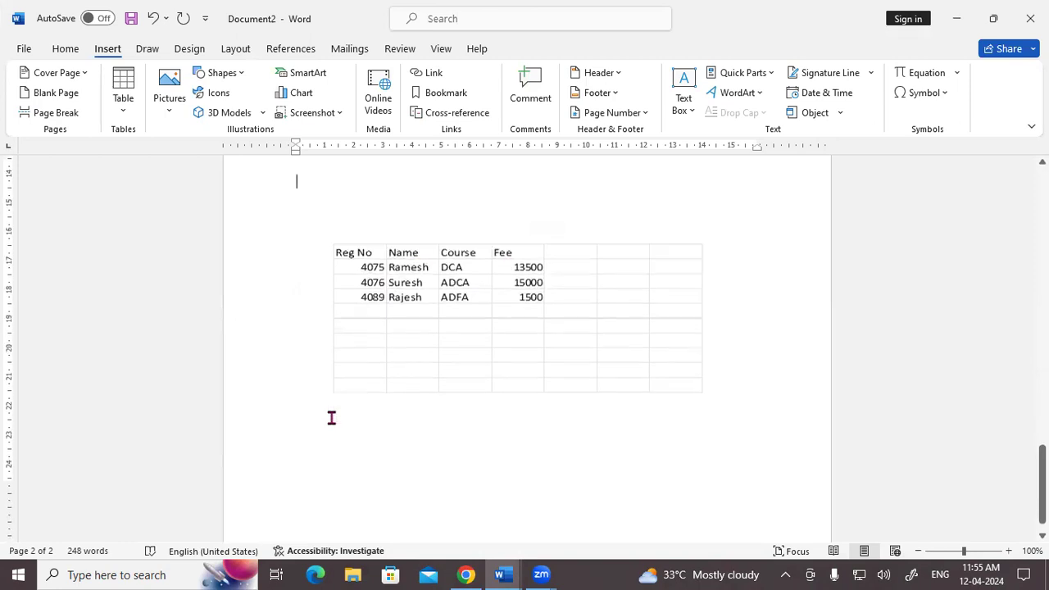
- Resize the worksheet object smaller, shorter and wider, then deselect it below
click(359, 282)
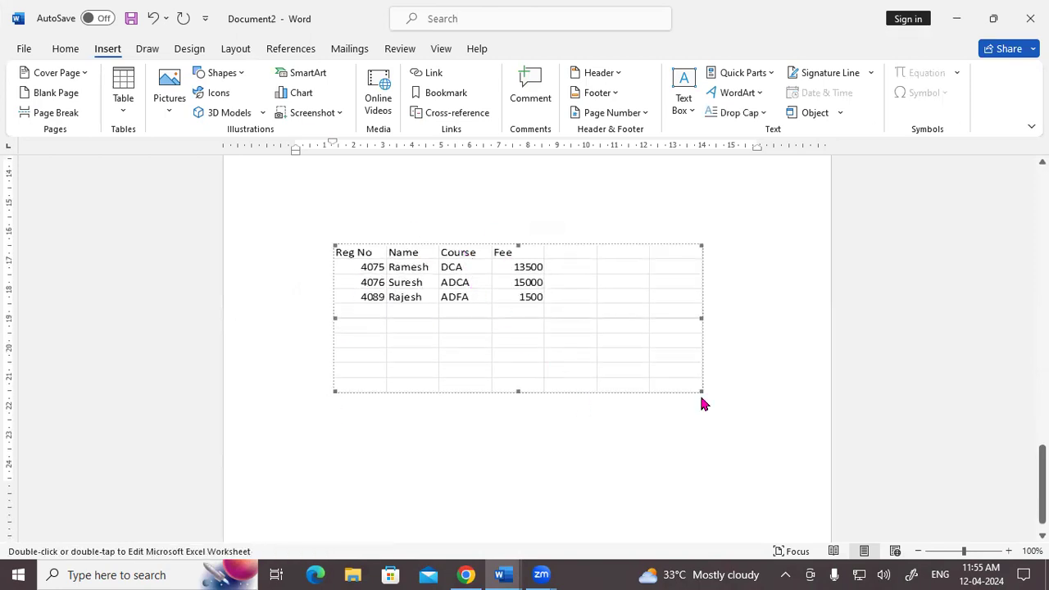
drag(703, 392, 667, 378)
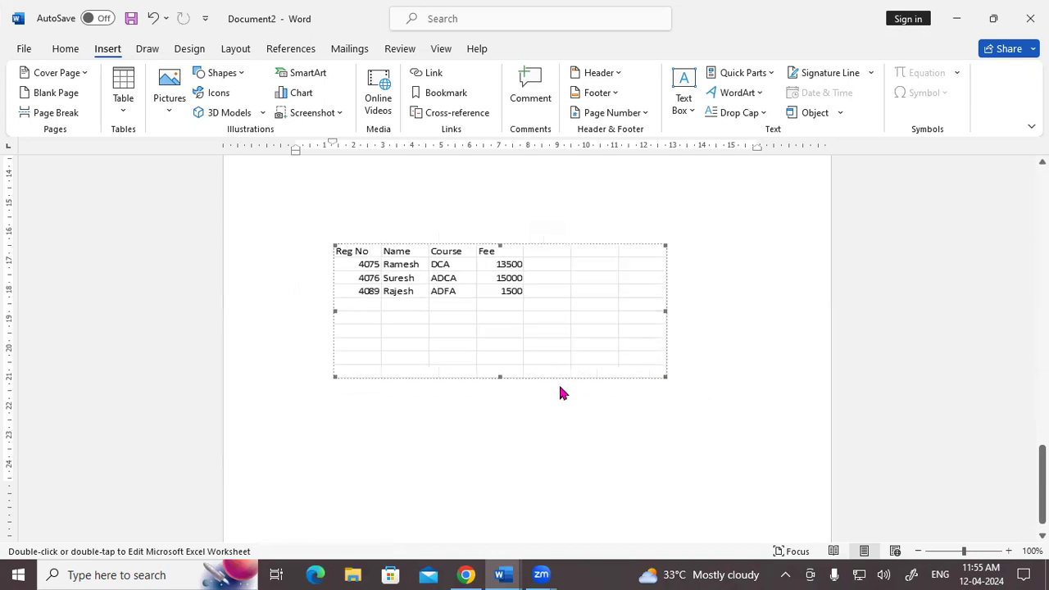
mouse_move(499, 378)
mouse_down()
mouse_move(501, 319)
mouse_move(496, 405)
mouse_up()
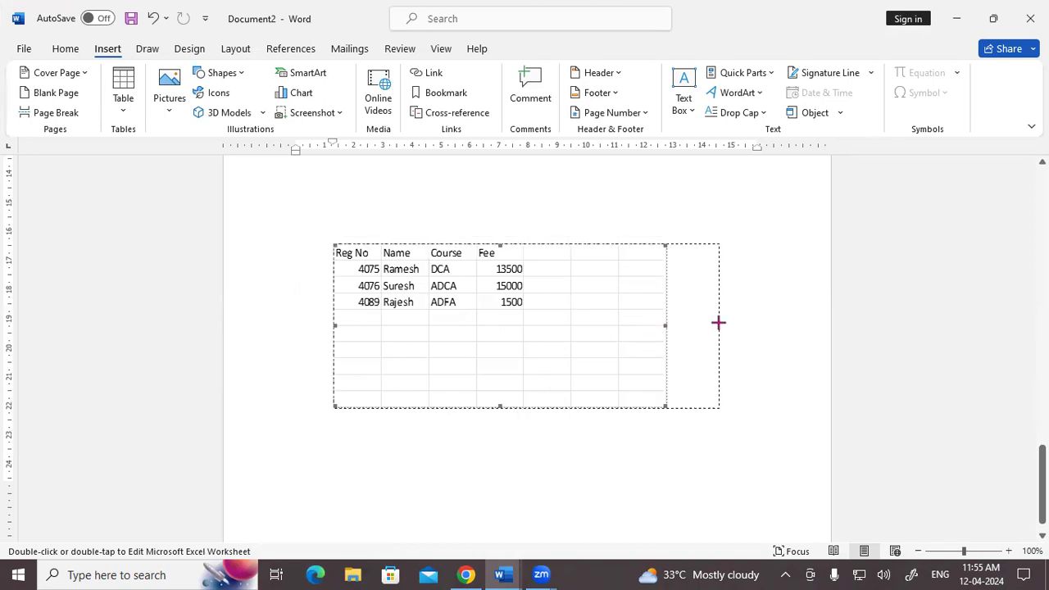
drag(665, 323, 718, 323)
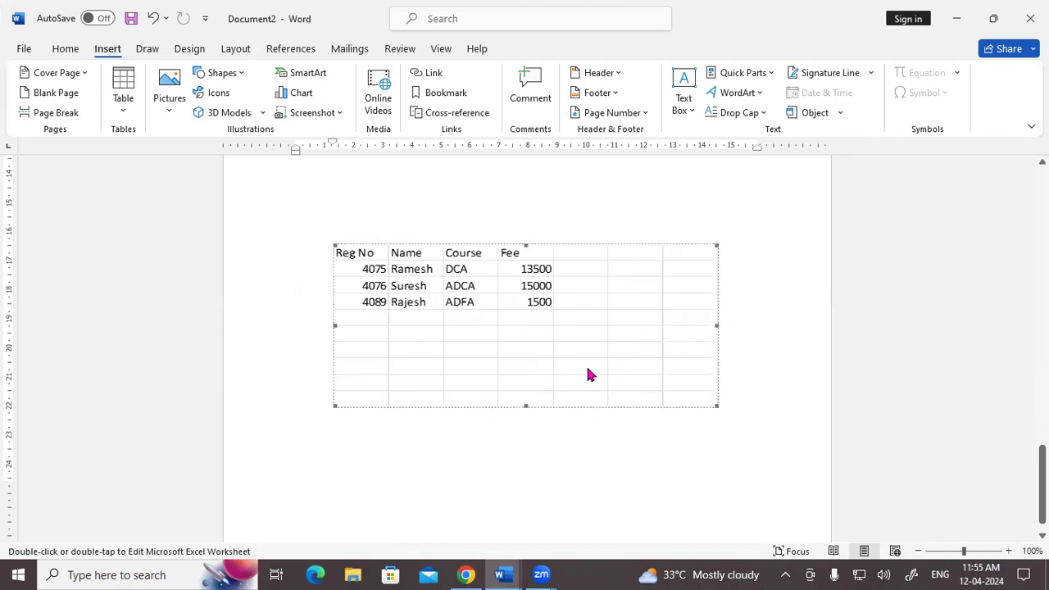
scroll(589, 375, down, 1)
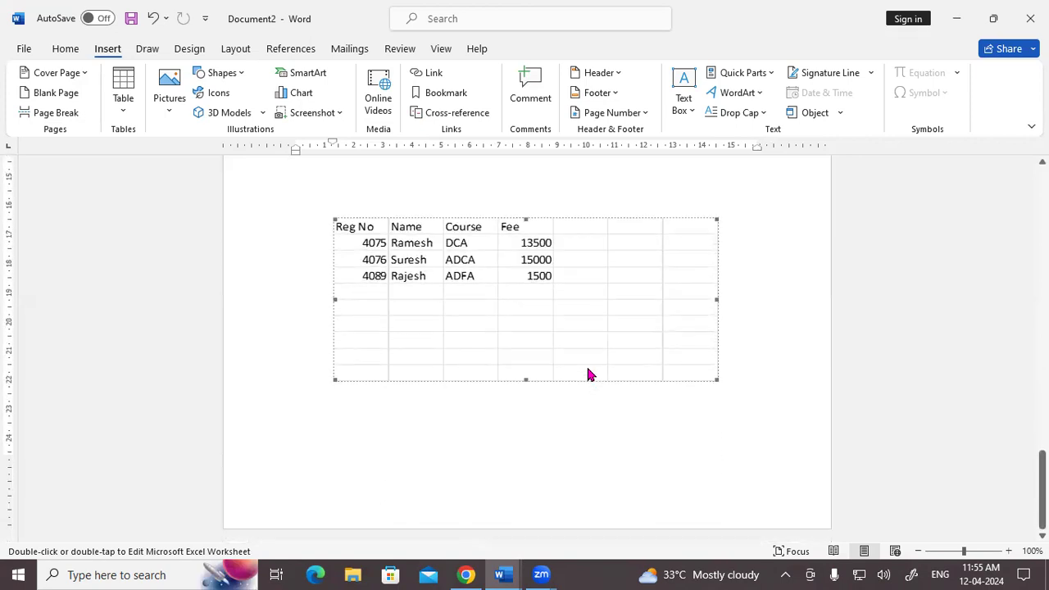
click(370, 420)
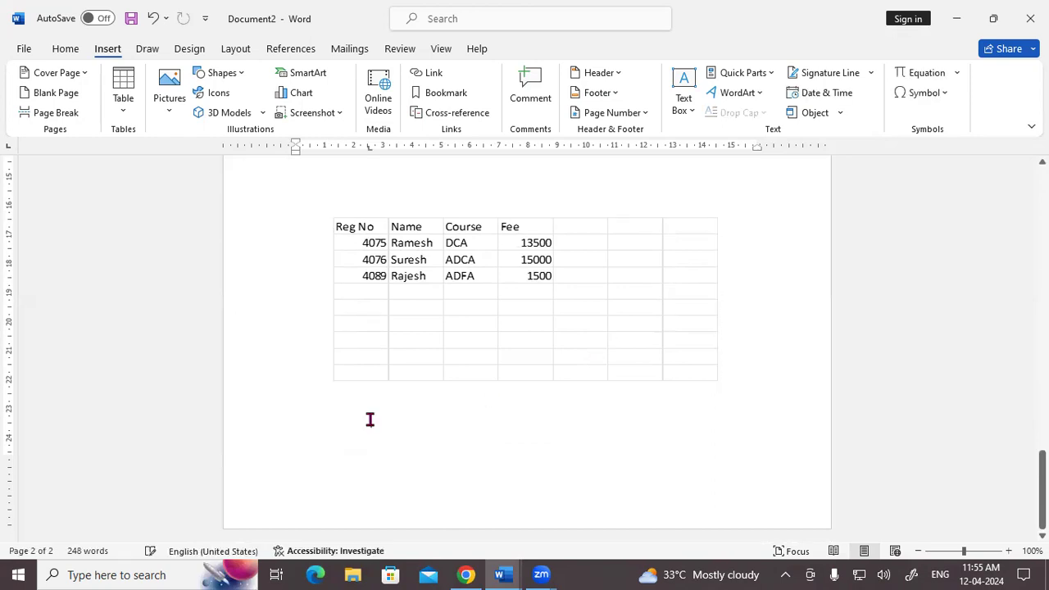
- Create a blank document and embed a new Microsoft Excel Worksheet object displayed as an icon
key(ctrl+n)
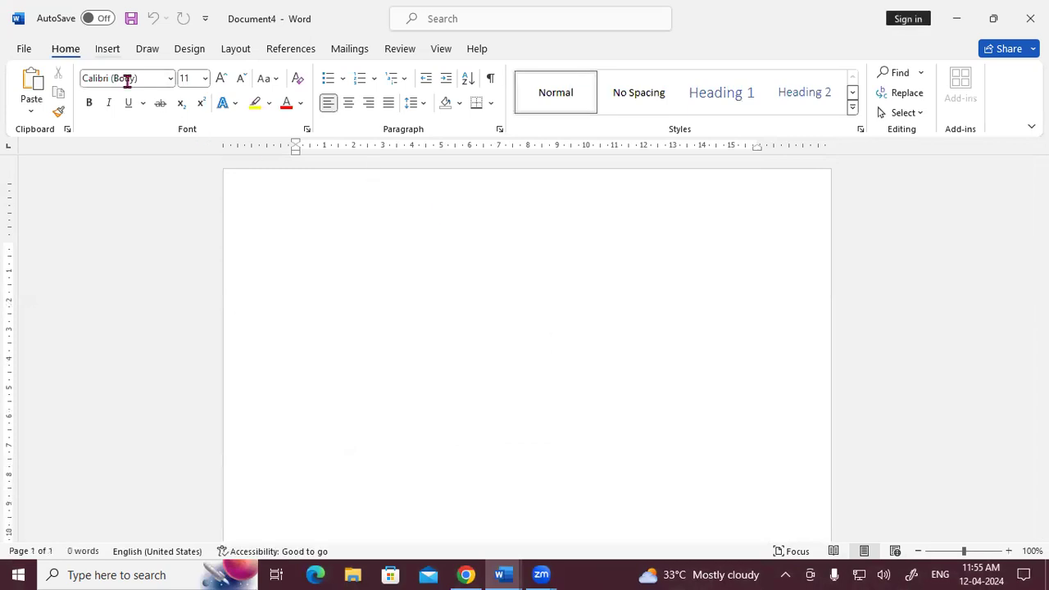
click(107, 48)
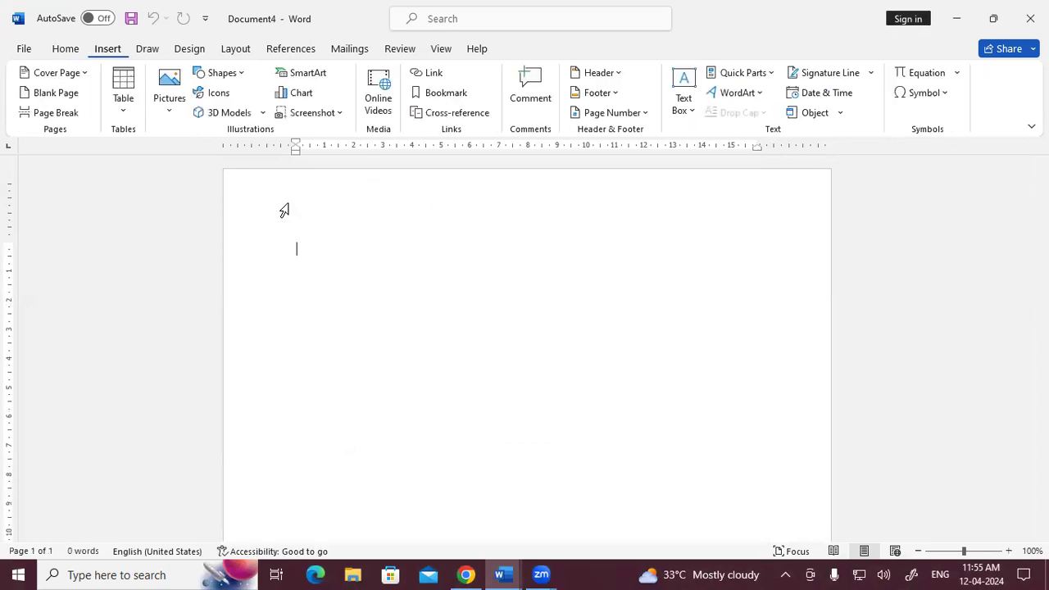
click(841, 114)
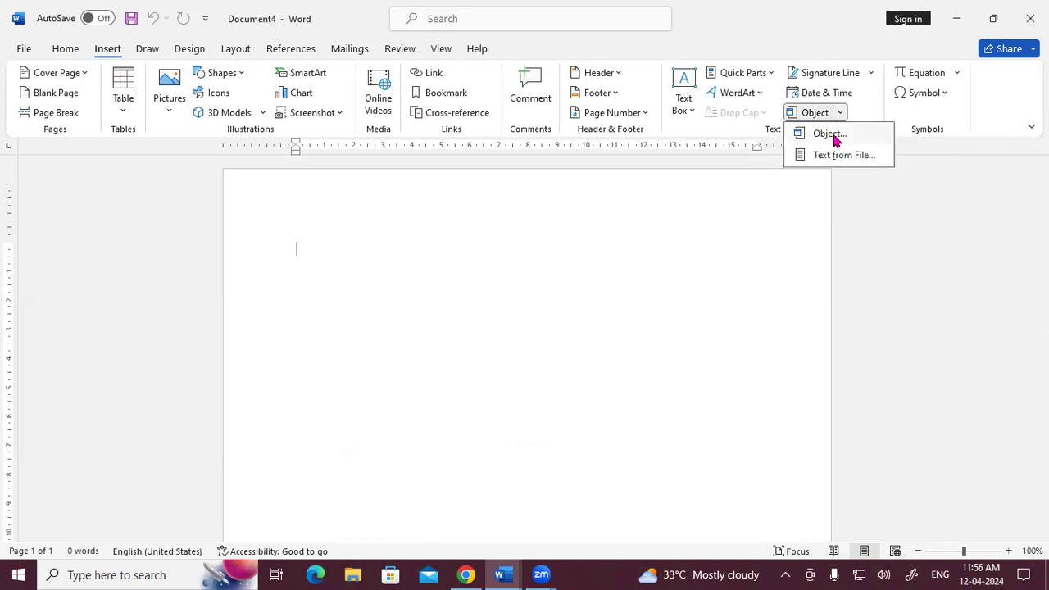
click(829, 134)
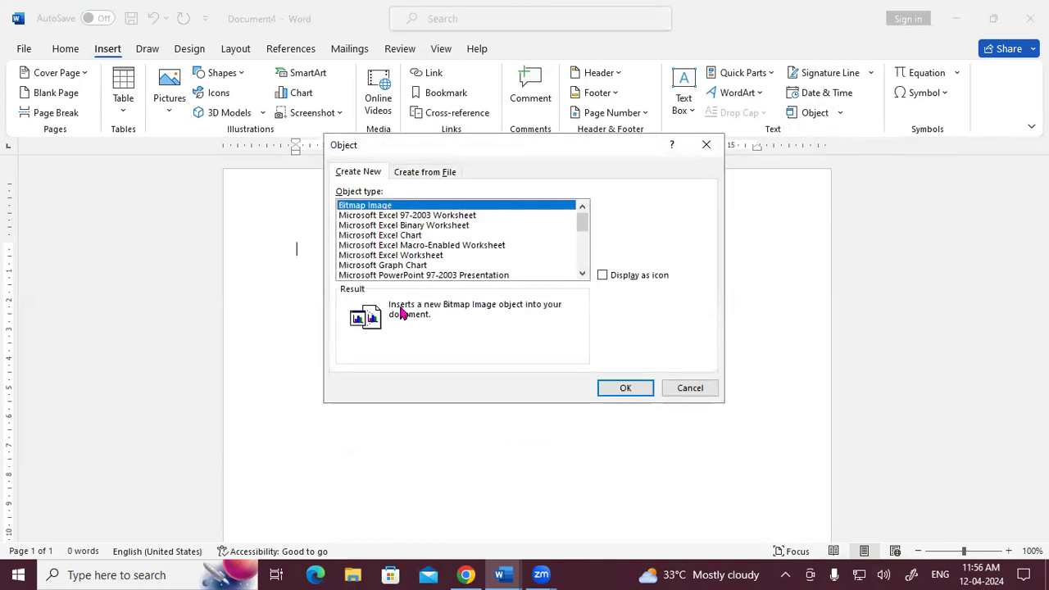
click(390, 256)
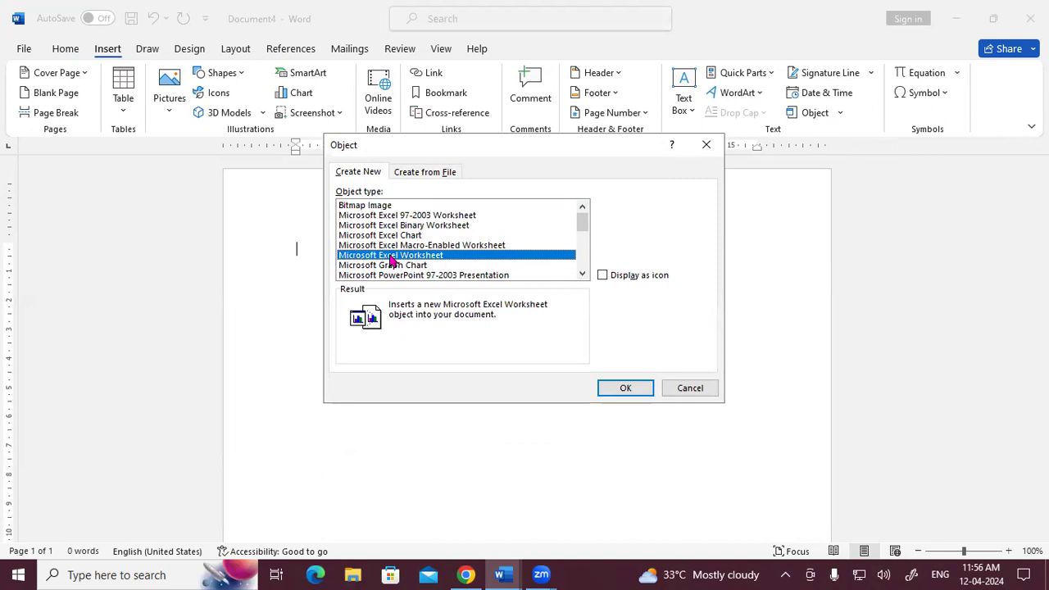
click(604, 276)
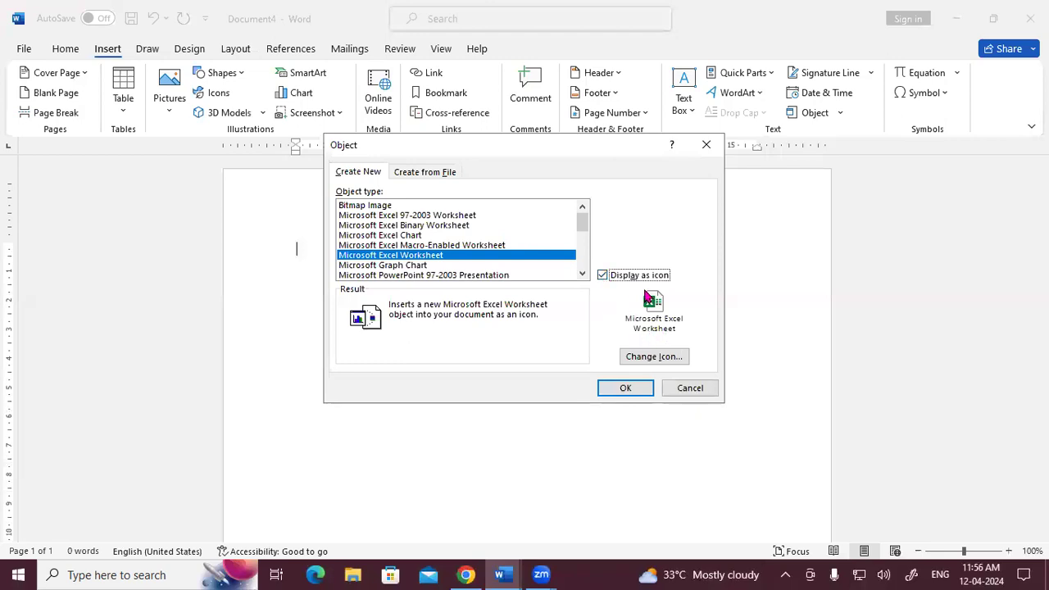
click(631, 391)
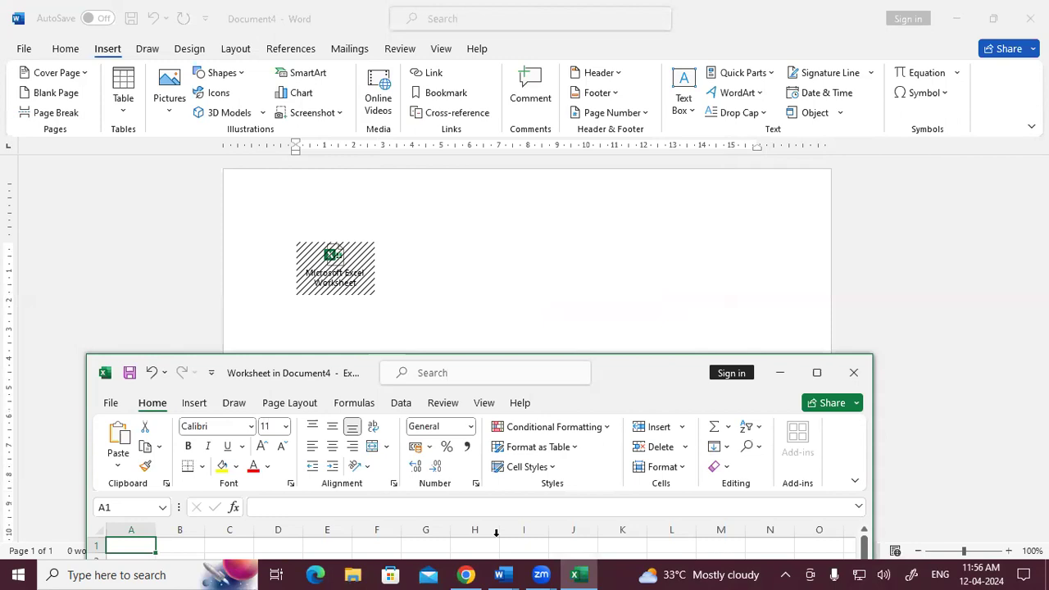
- Switch between Document2 and Document4, then bring the embedded worksheet's Excel window forward and higher
mouse_move(508, 574)
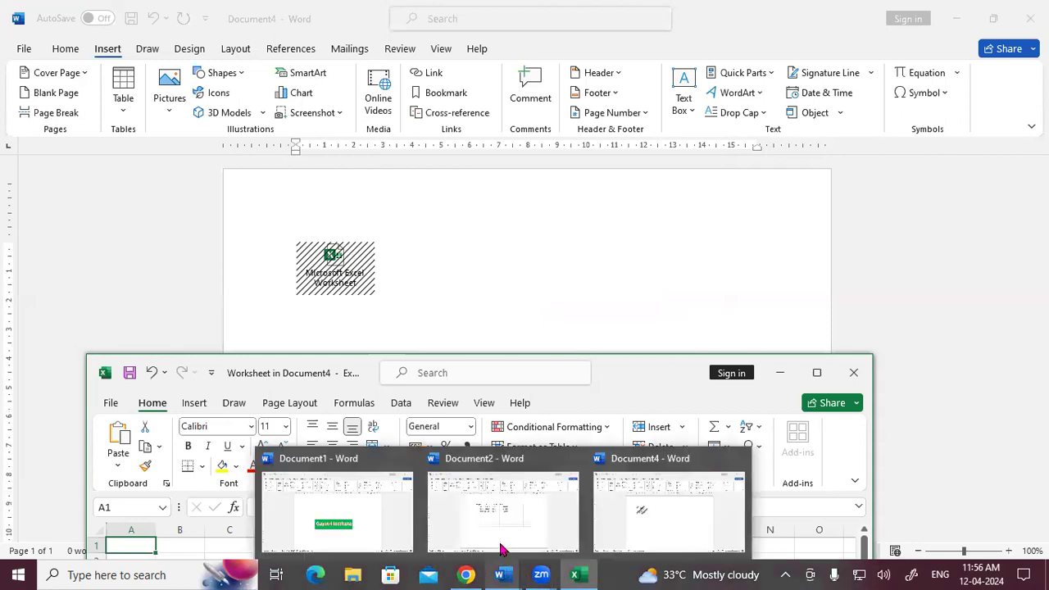
click(491, 515)
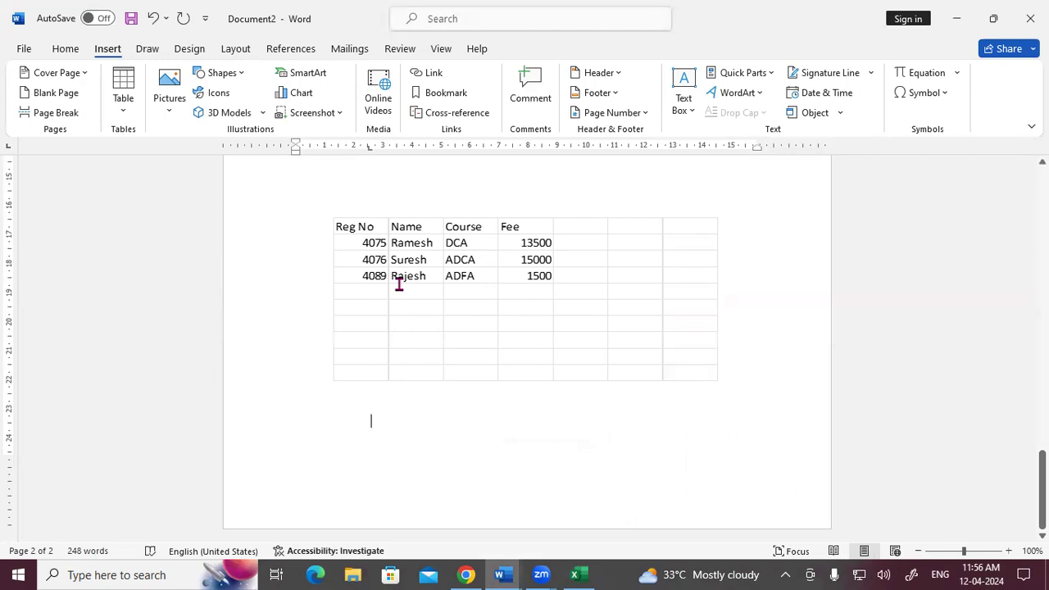
mouse_move(492, 574)
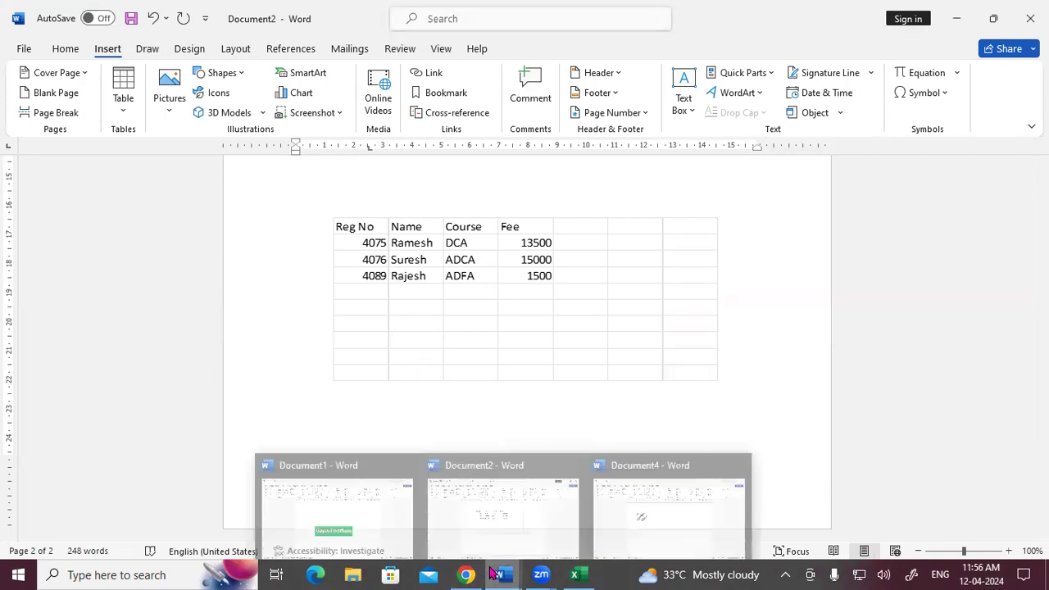
click(661, 498)
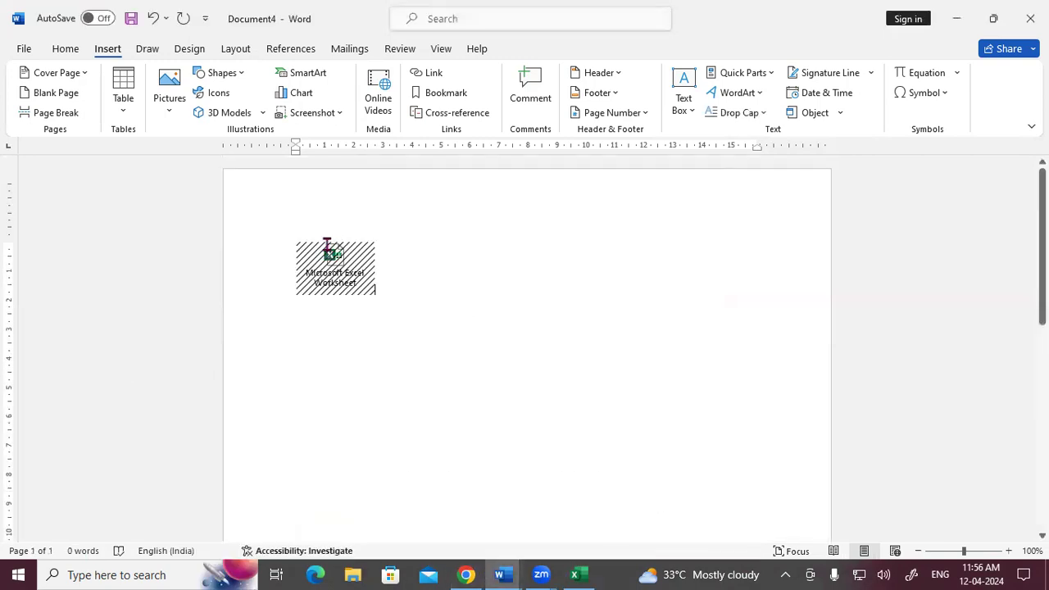
click(578, 575)
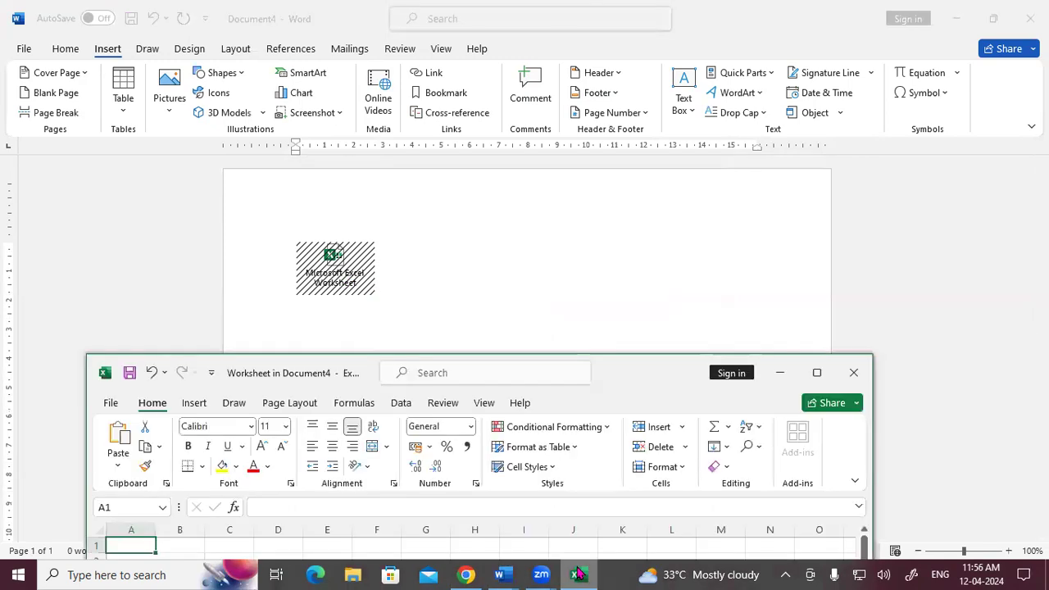
drag(620, 373, 602, 83)
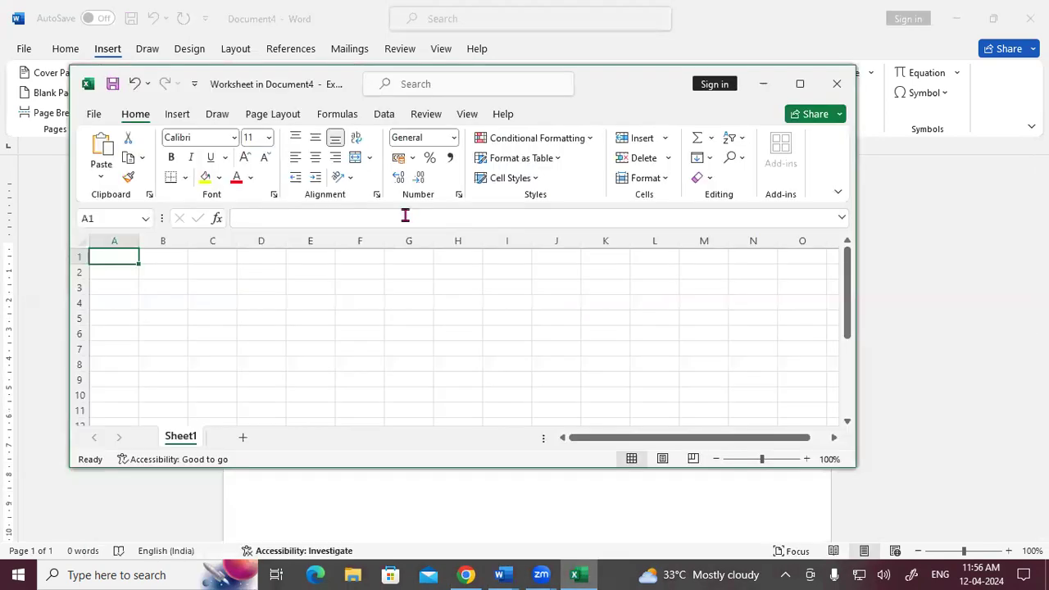
- Enter the headings Reg, Name, Course and Fee across cells B2 to E2
click(148, 274)
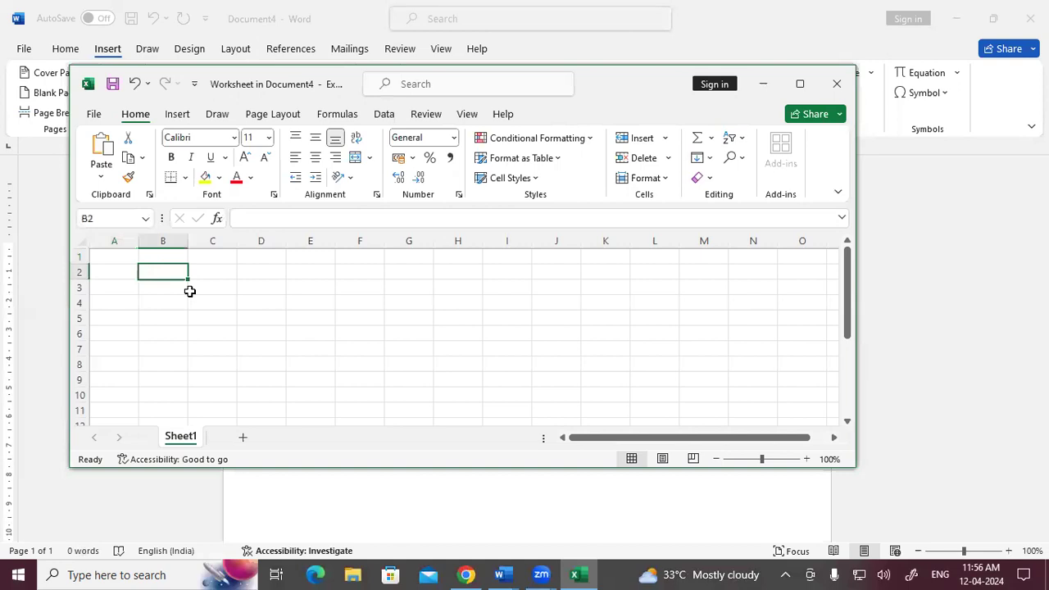
text(Reg)
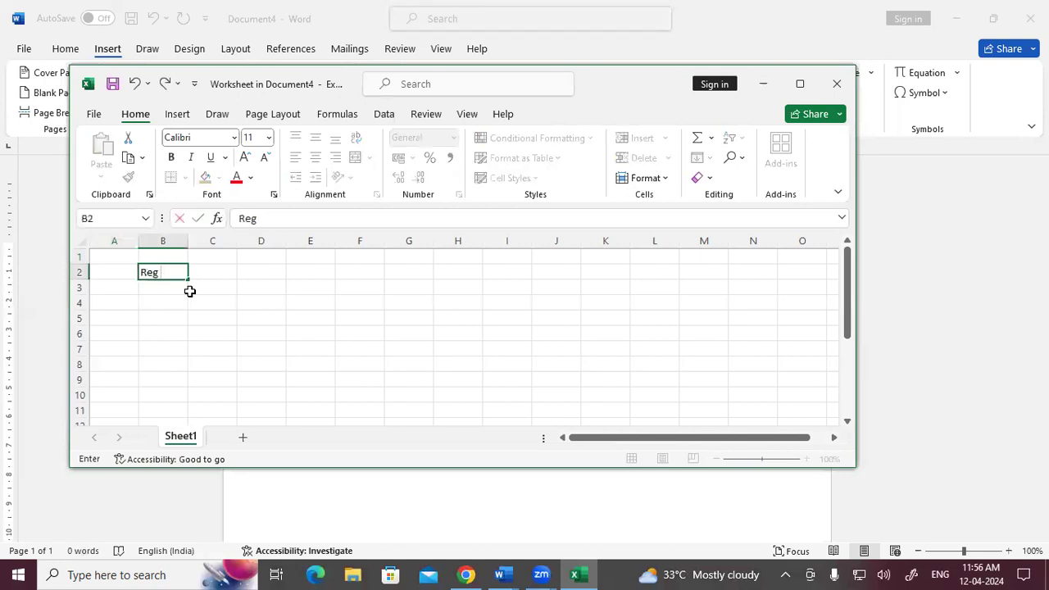
key(Tab)
text(Name)
key(Tab)
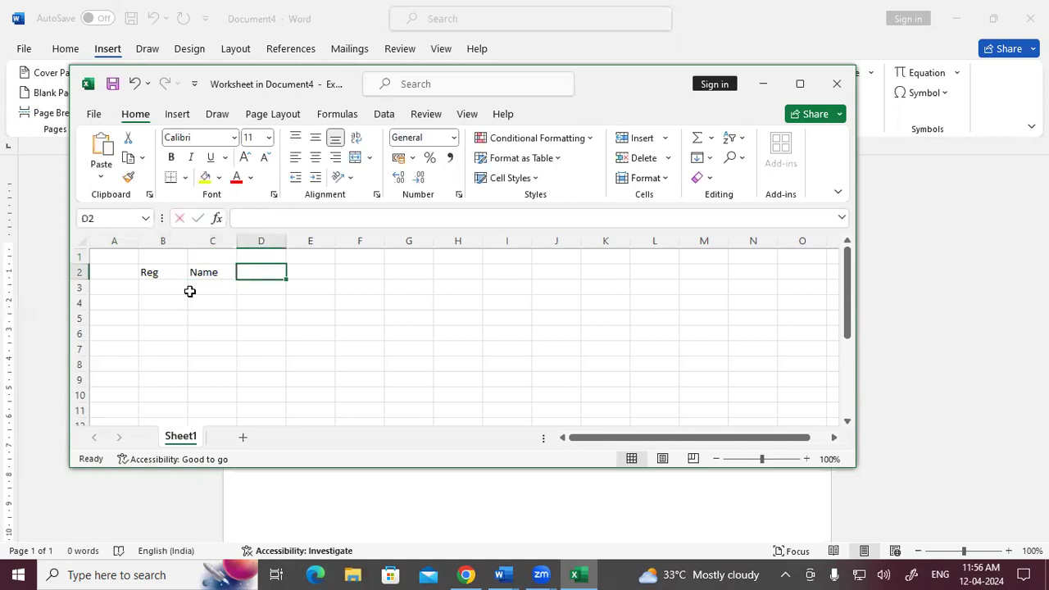
text(Course)
key(Tab)
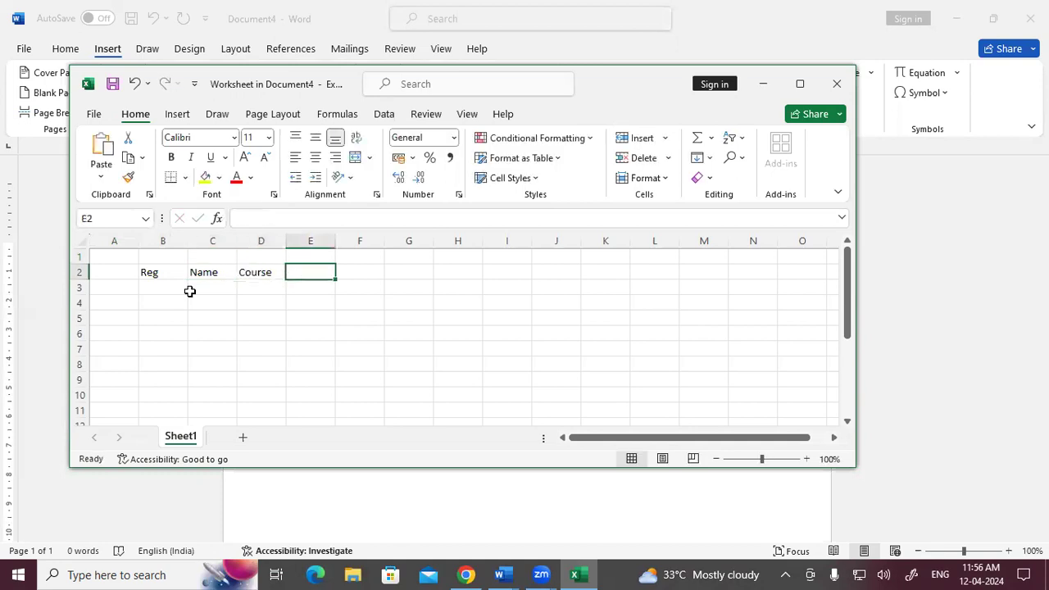
text(Fee)
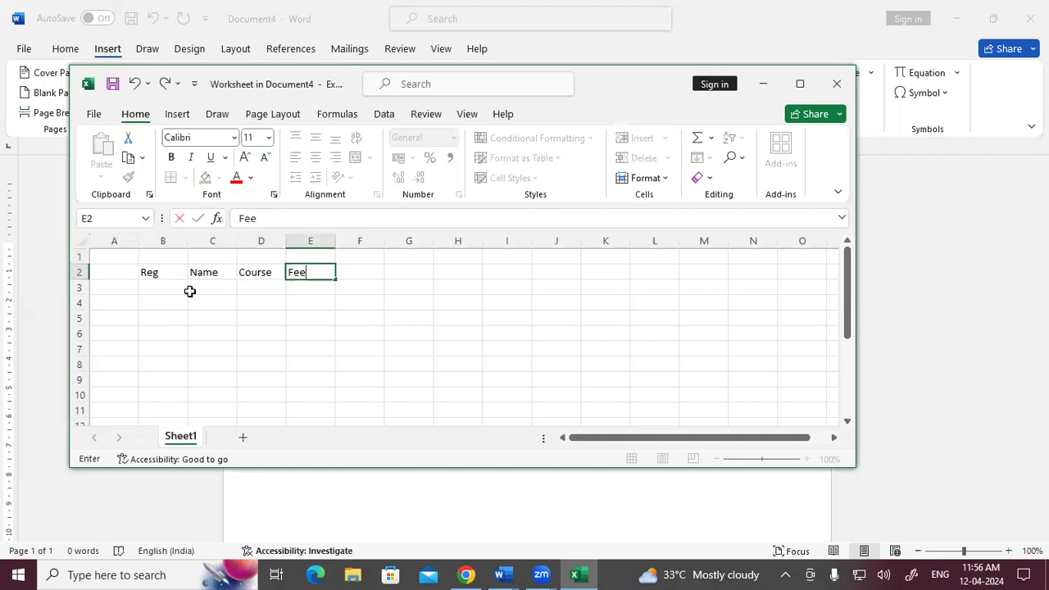
click(189, 292)
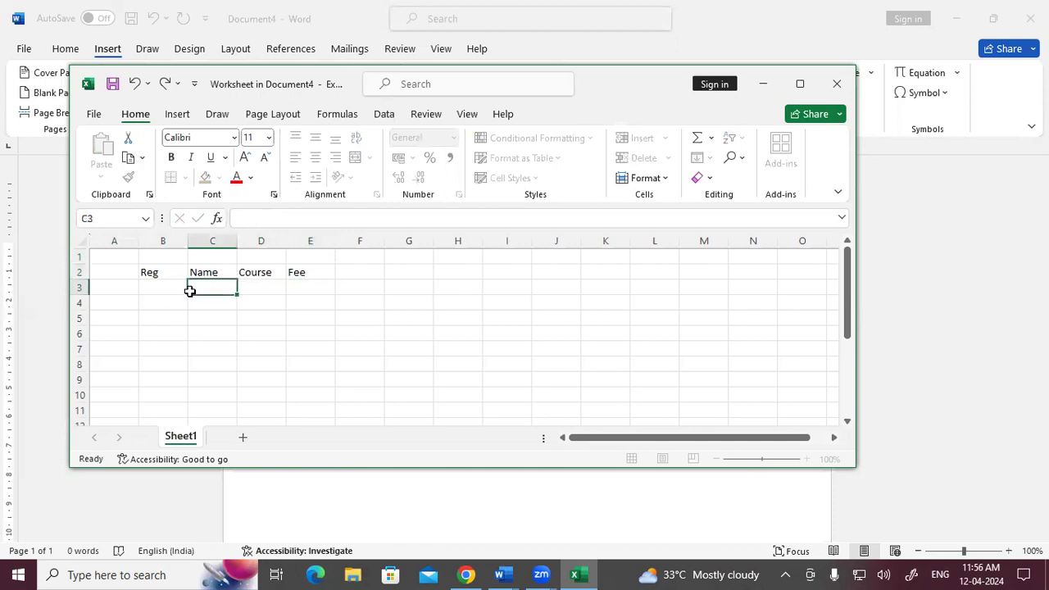
click(575, 574)
- Copy the data rows A2:D4 from Document2's embedded table
mouse_move(502, 574)
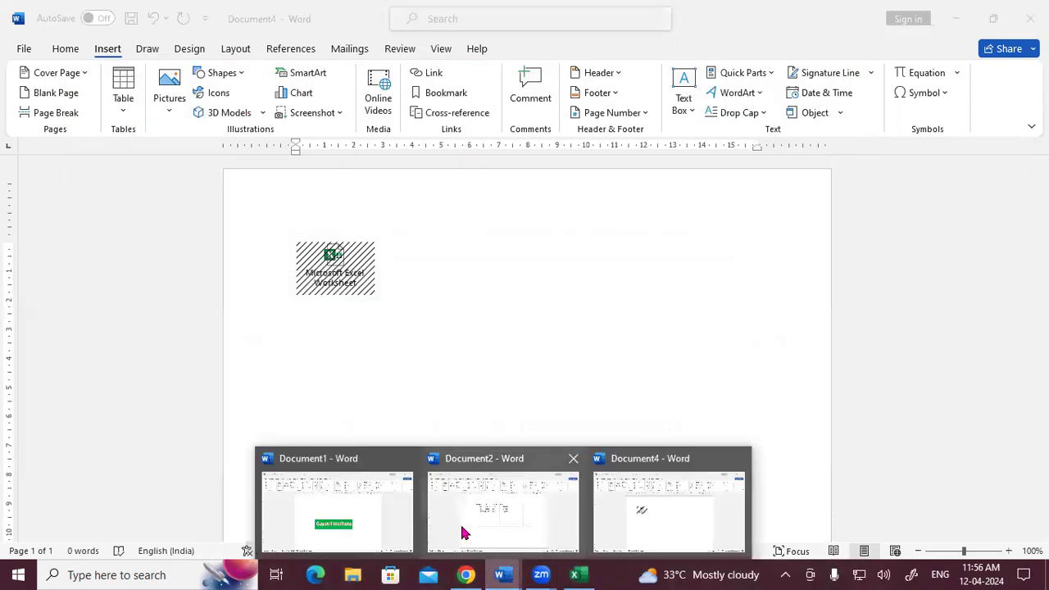
click(463, 533)
click(364, 244)
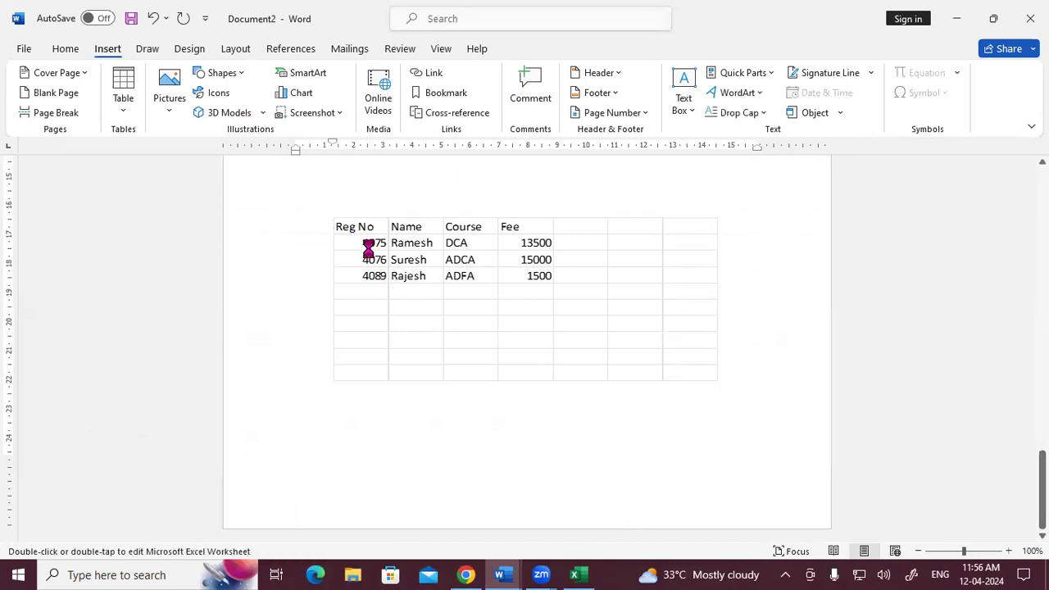
double_click(366, 246)
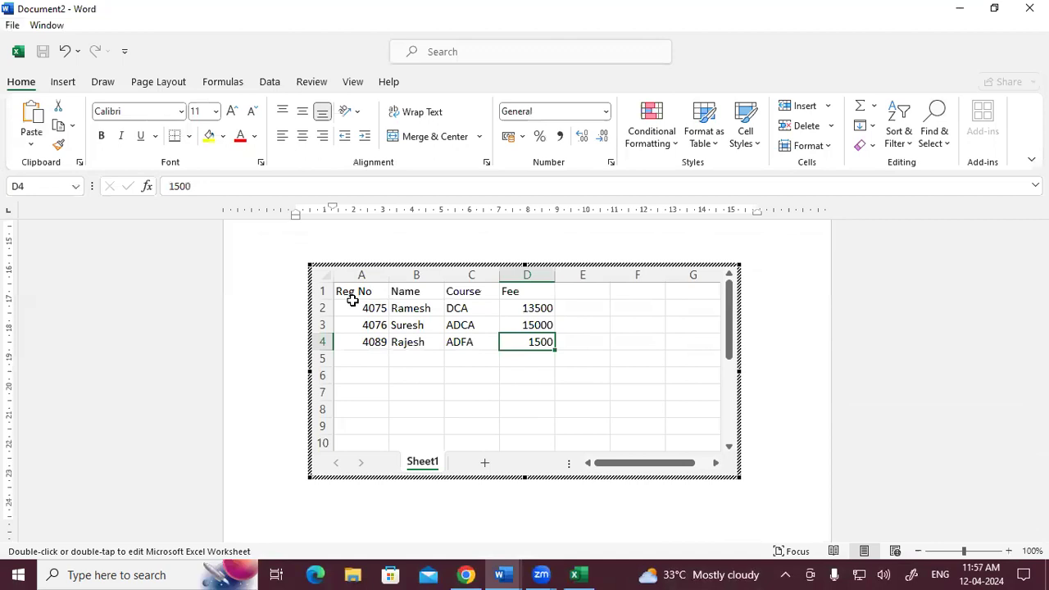
drag(353, 308, 539, 342)
key(ctrl+c)
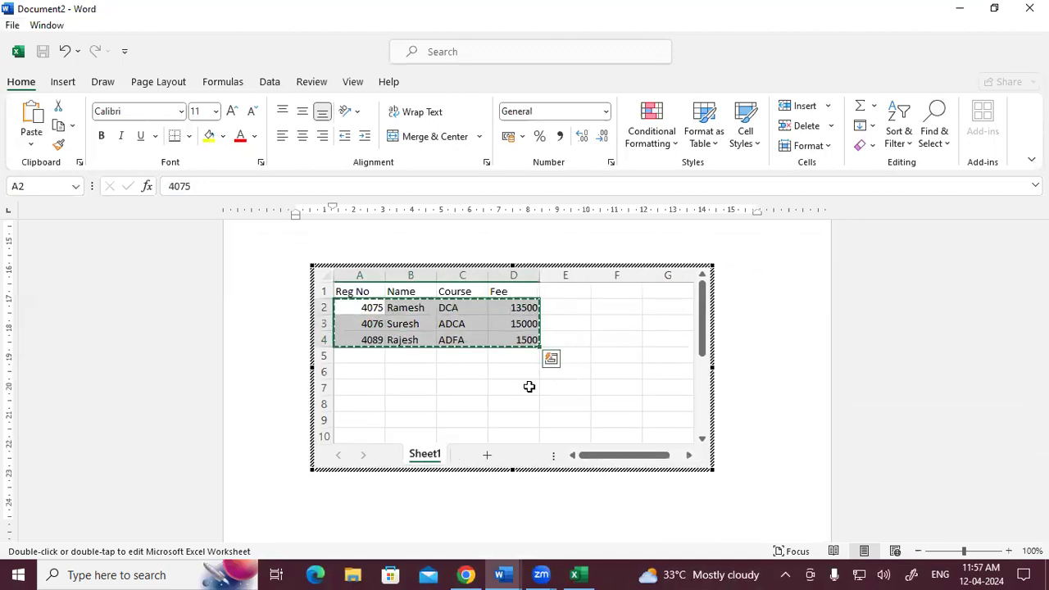
click(577, 574)
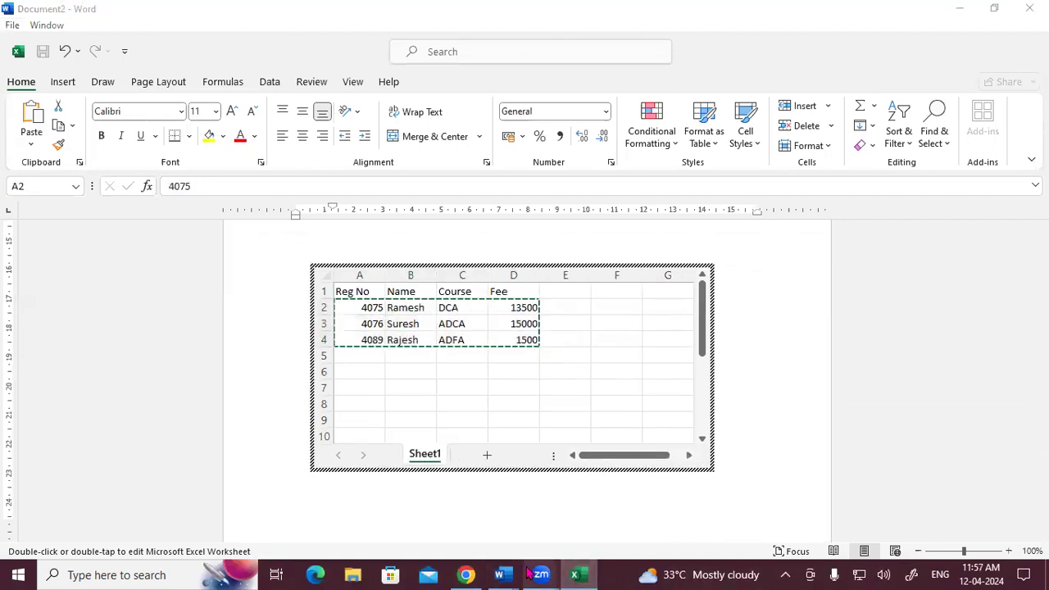
- Paste the rows at B3 in Document4's worksheet, save, and close the Excel window
mouse_move(513, 574)
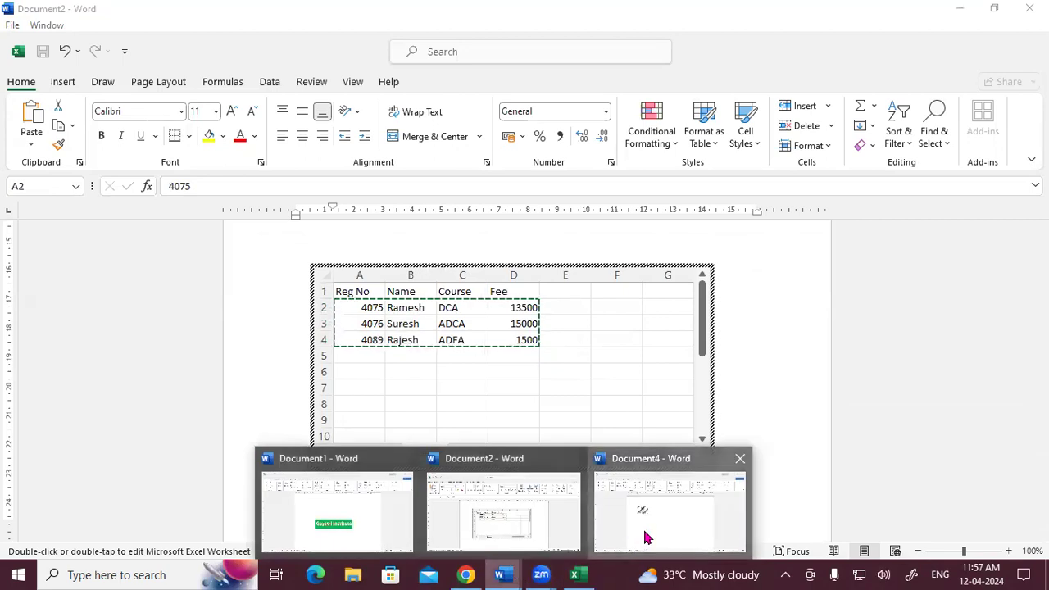
click(643, 529)
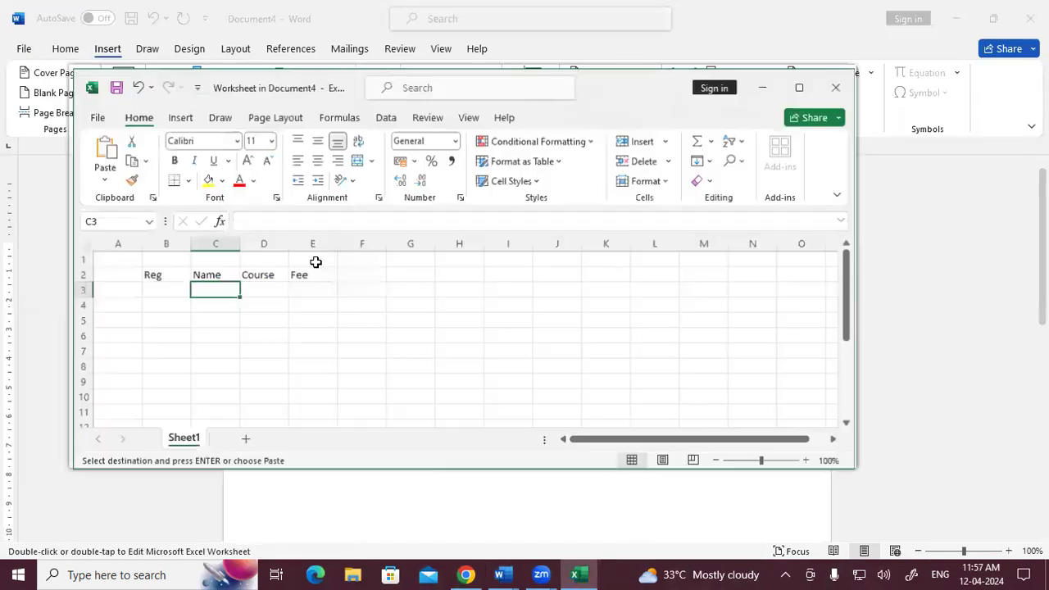
click(166, 286)
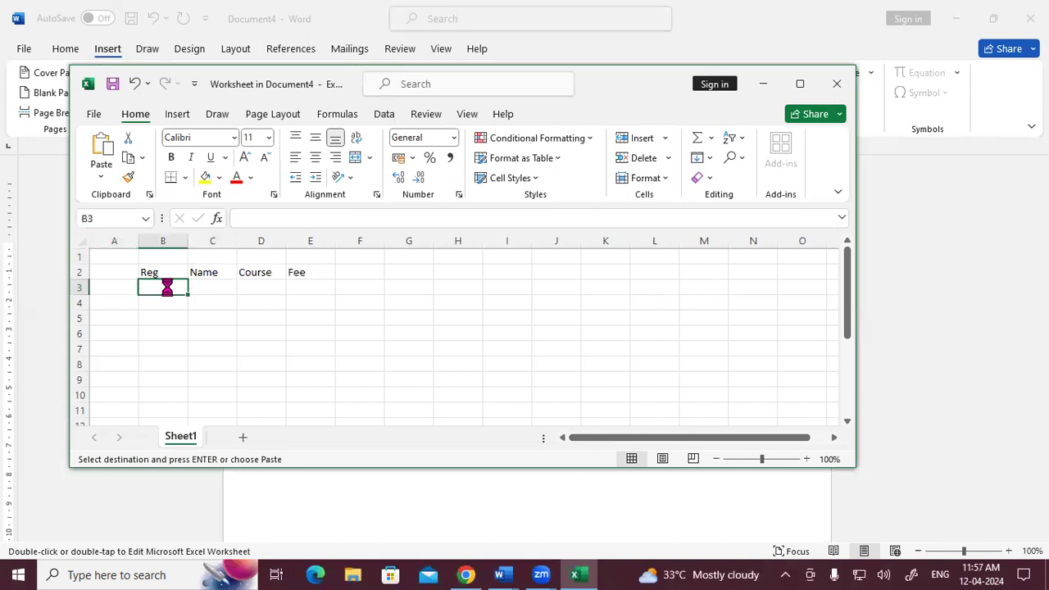
key(ctrl+v)
click(274, 364)
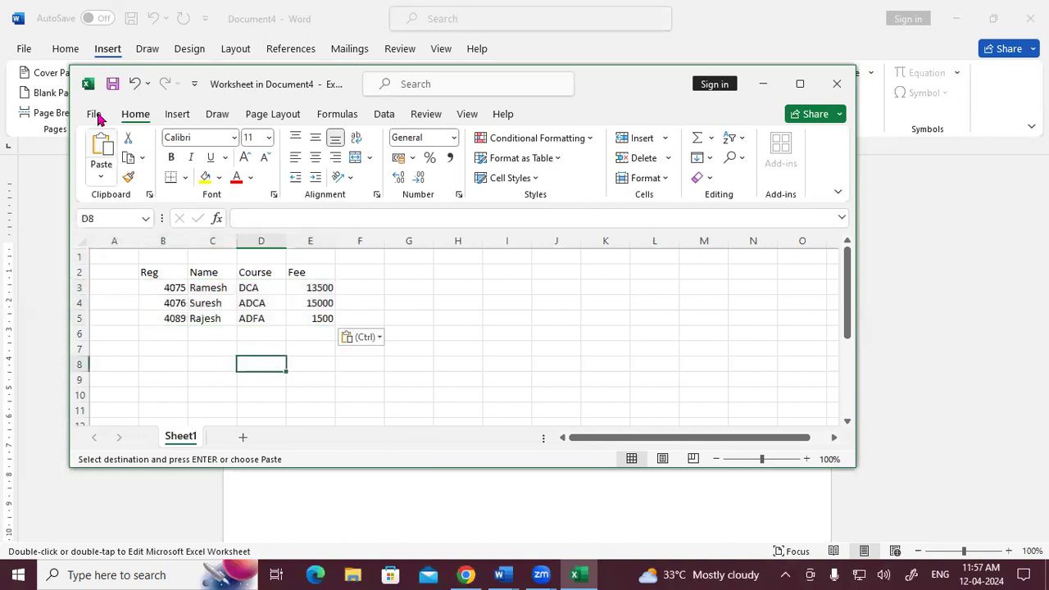
click(113, 85)
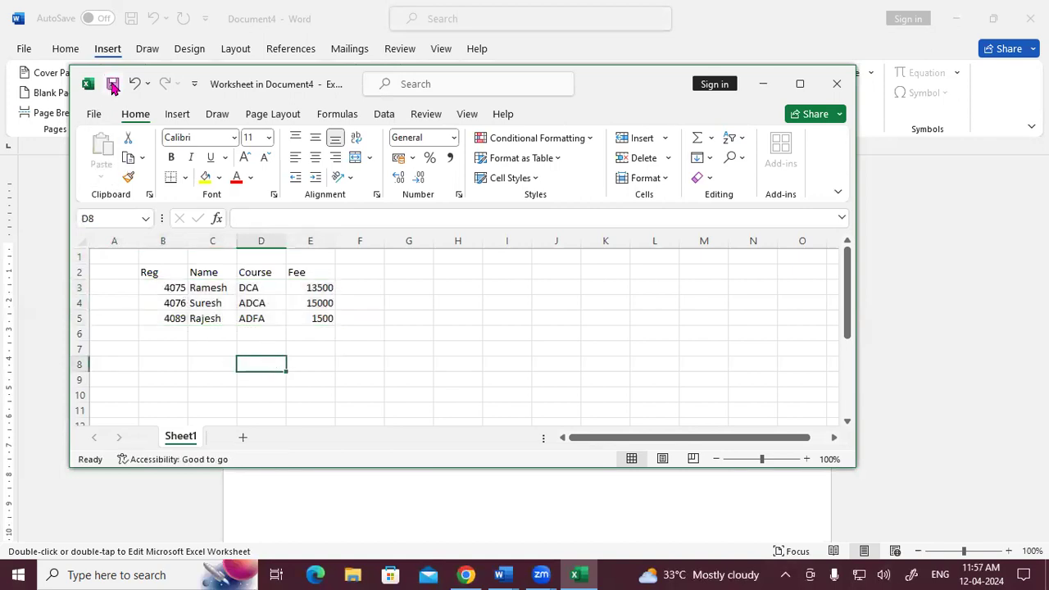
click(837, 84)
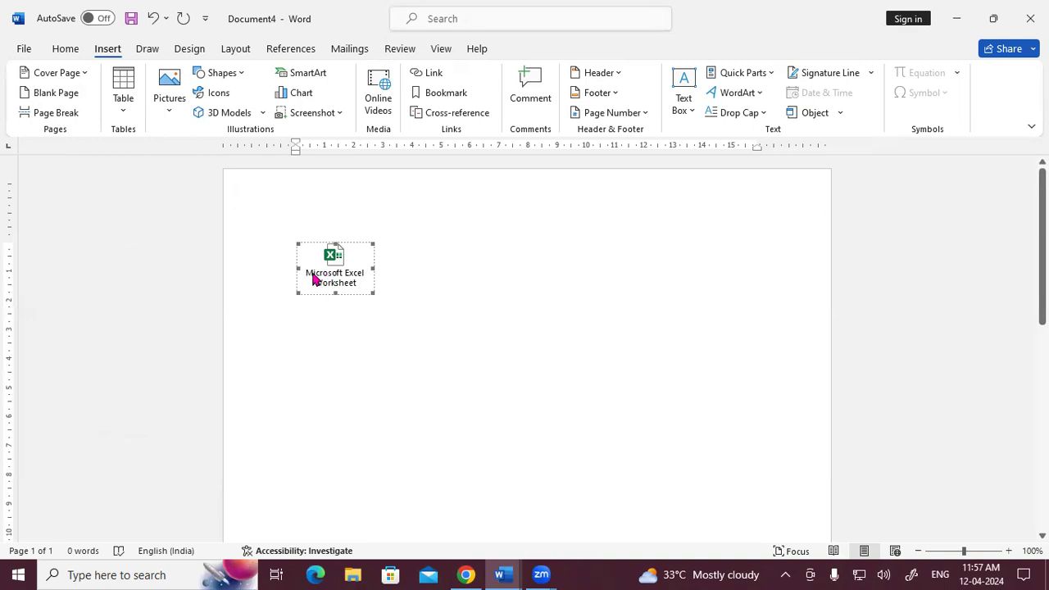
right_click(312, 280)
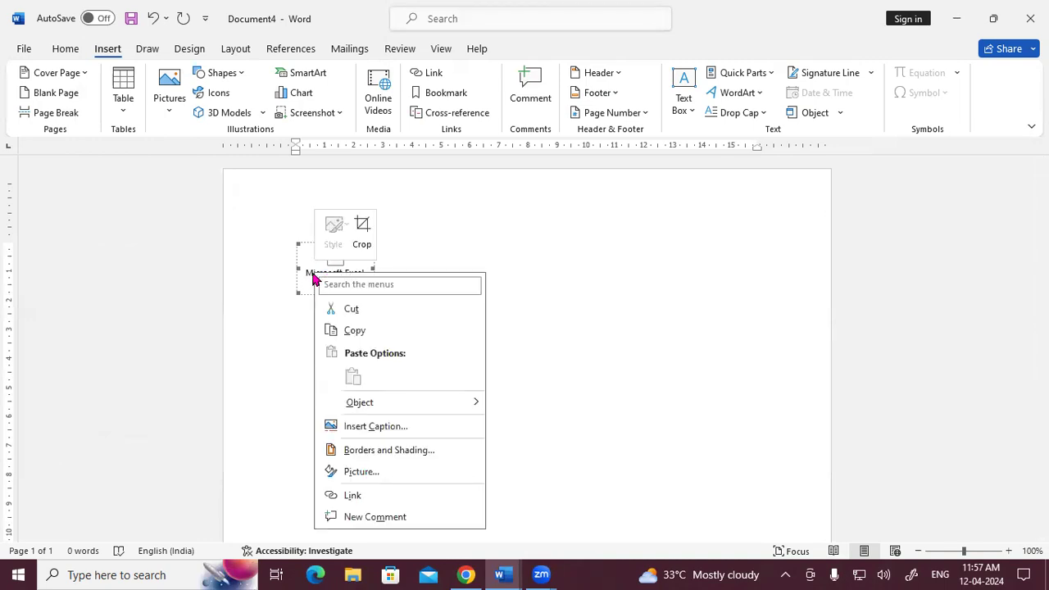
key(Escape)
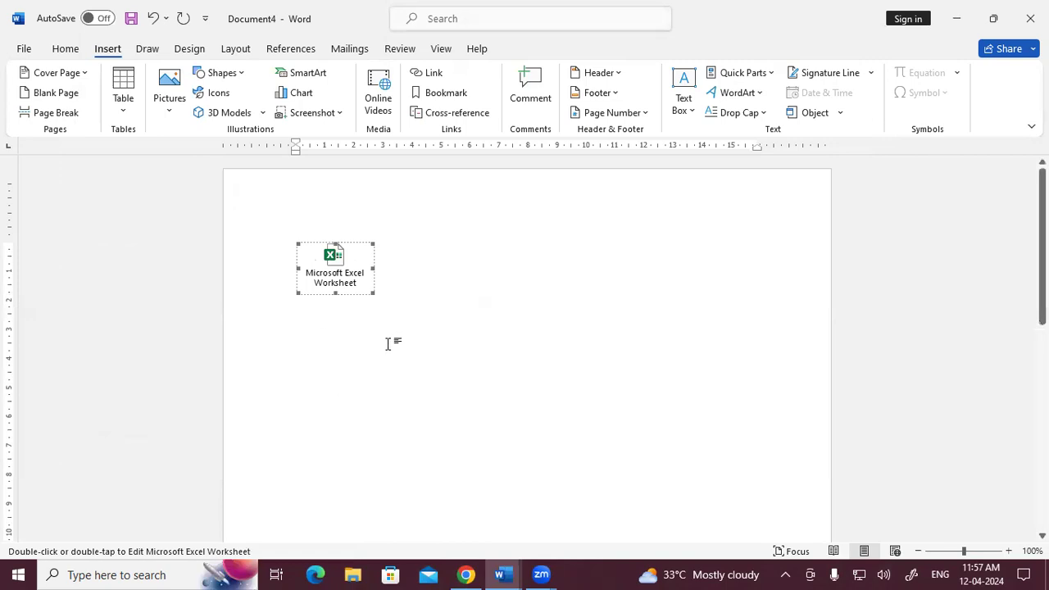
double_click(326, 274)
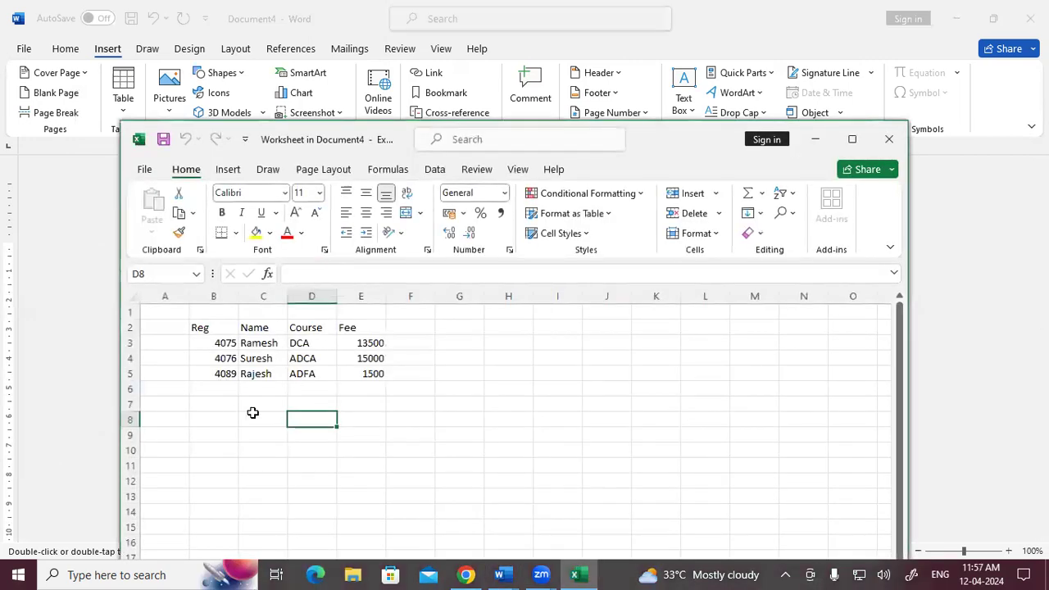
click(228, 391)
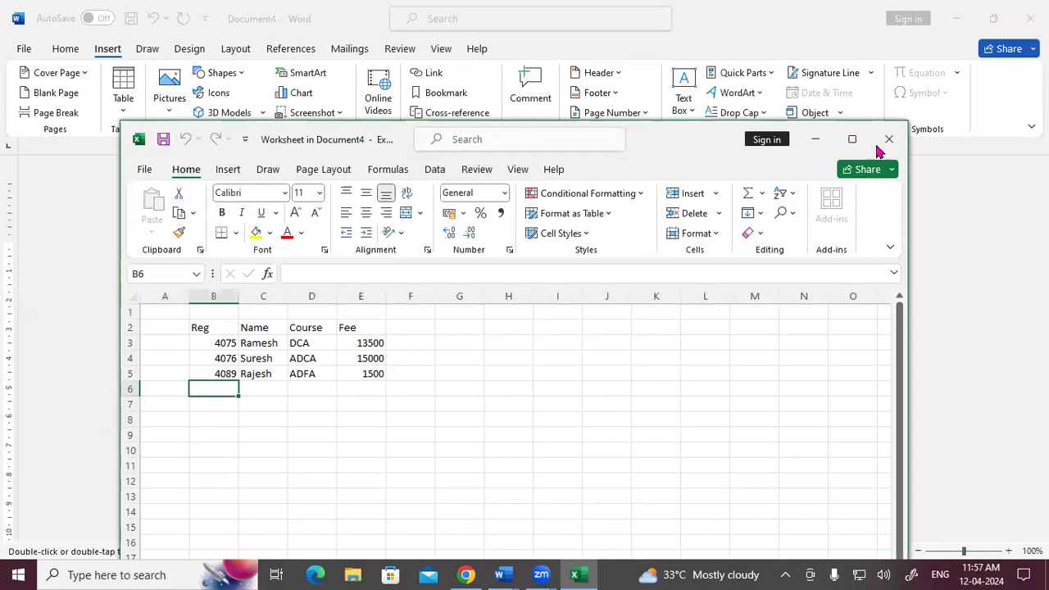
click(889, 140)
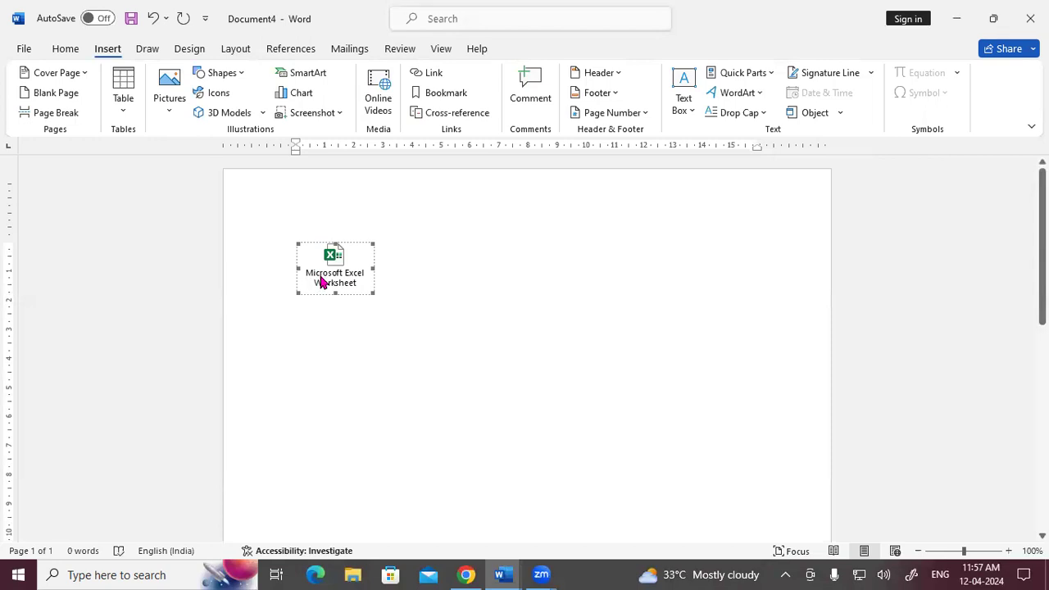
- Enlarge the embedded worksheet icon, then open the worksheet and close it again
drag(373, 292, 415, 323)
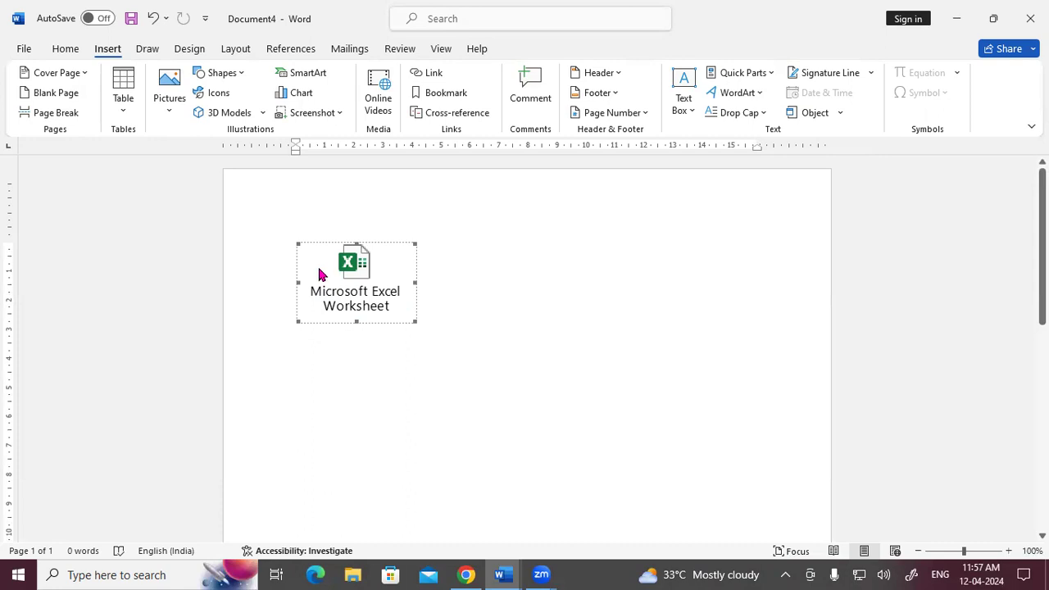
double_click(355, 267)
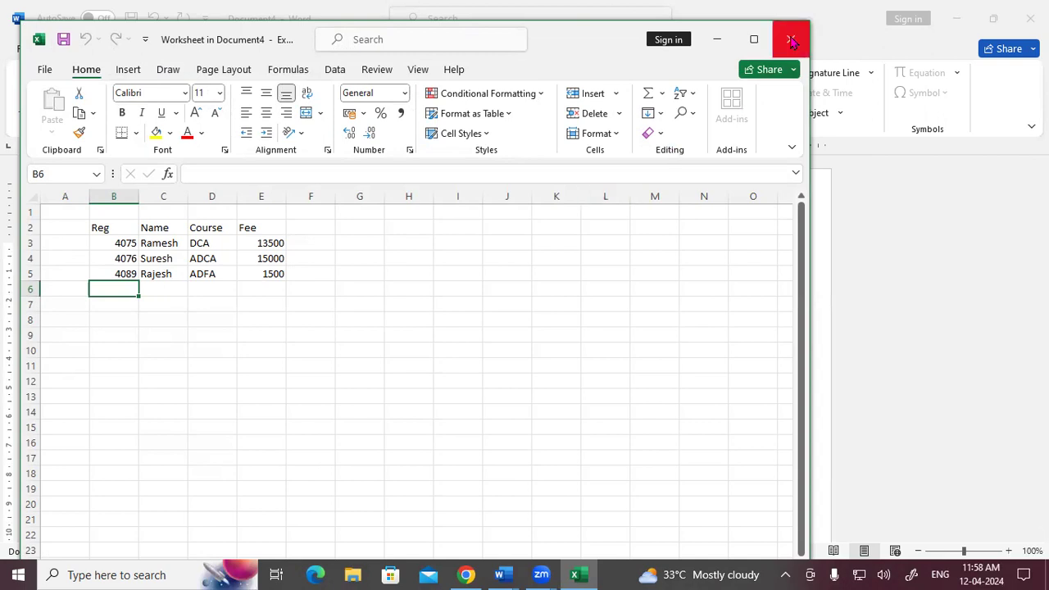
click(791, 41)
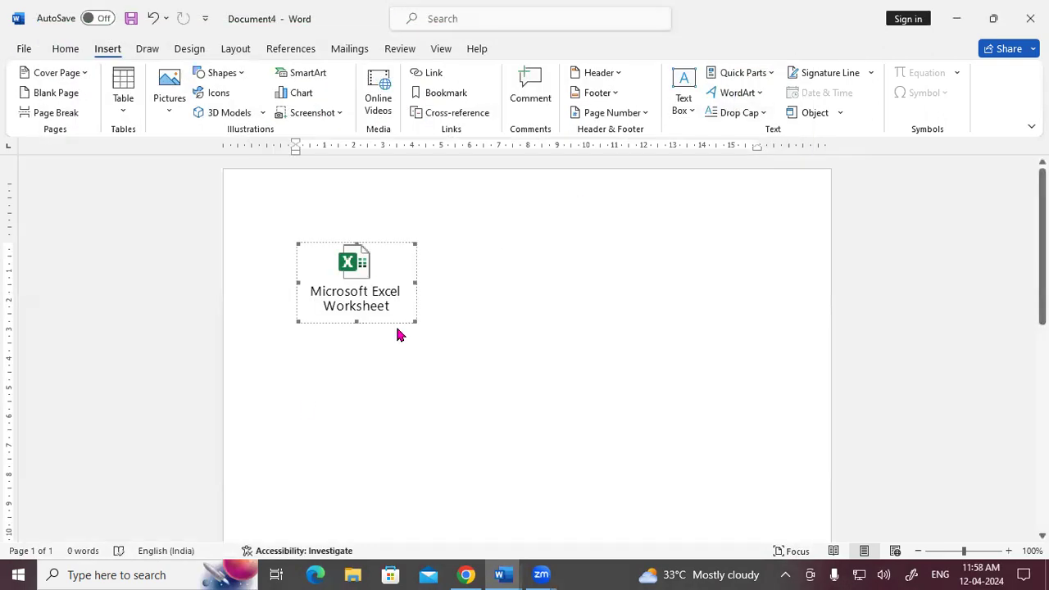
click(314, 373)
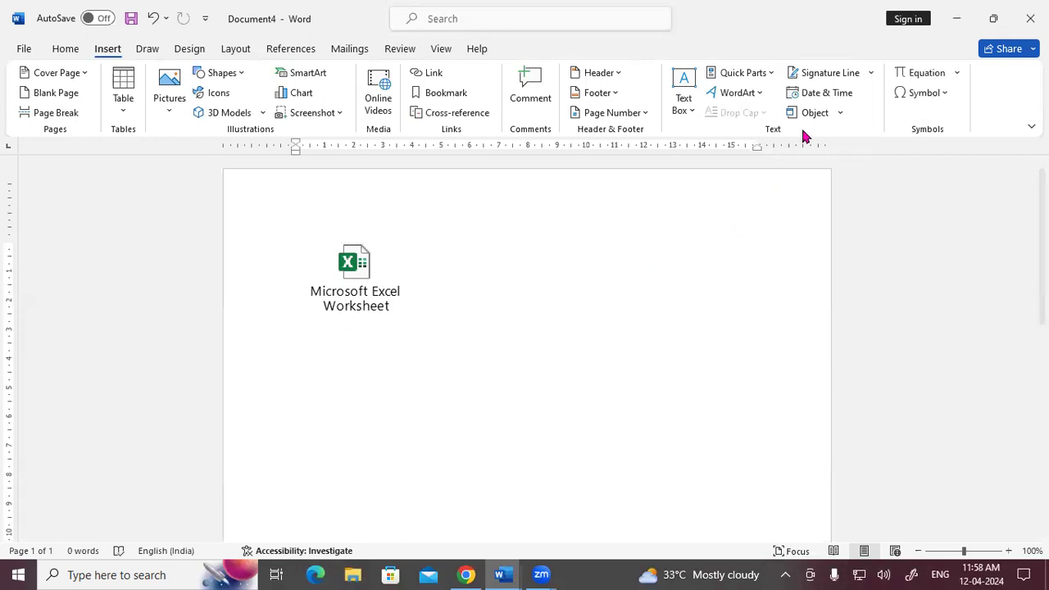
click(825, 115)
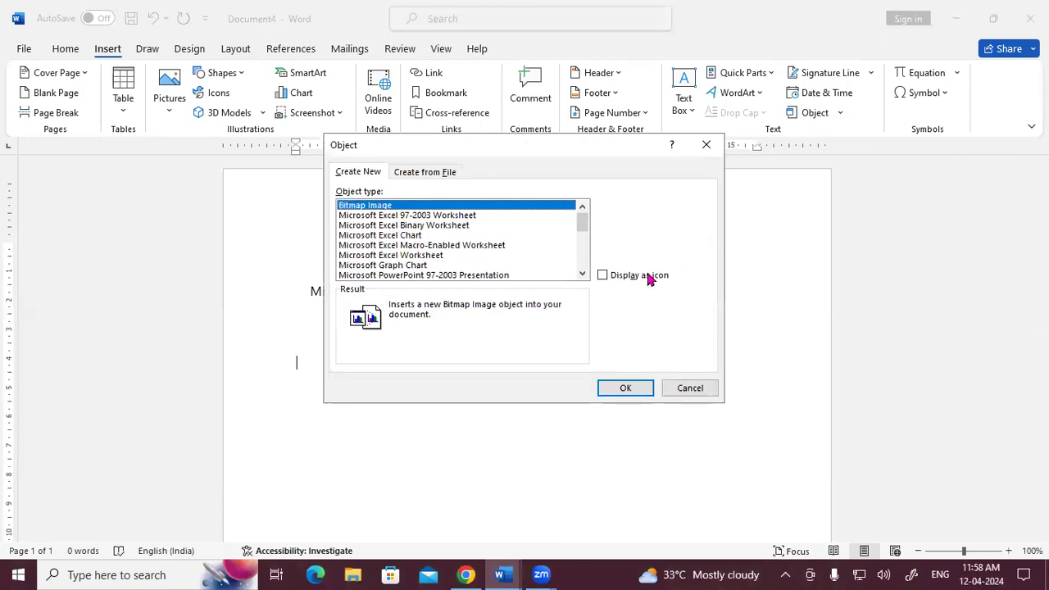
click(603, 276)
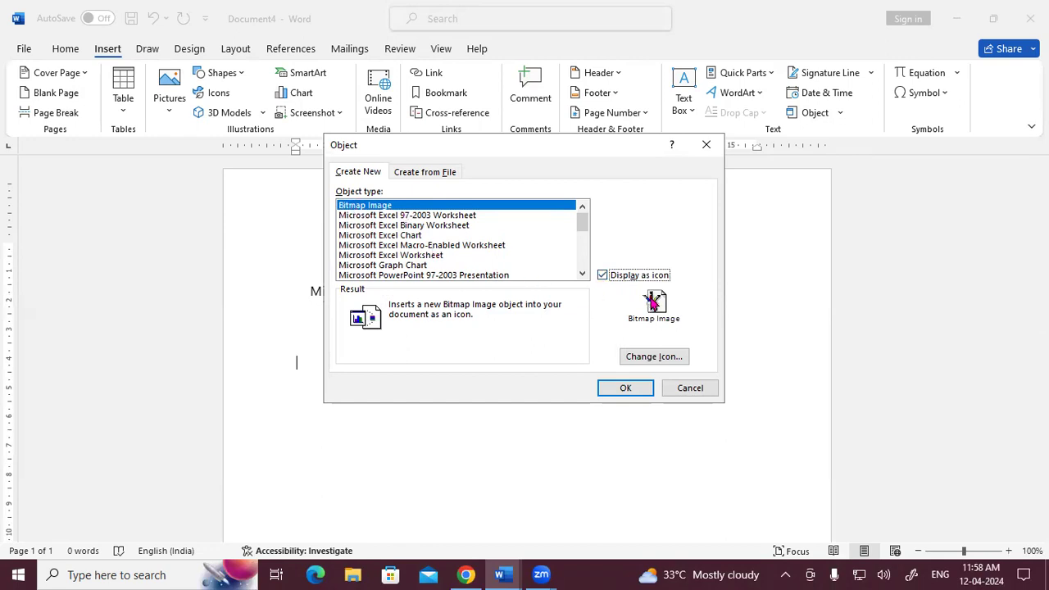
click(422, 217)
click(421, 227)
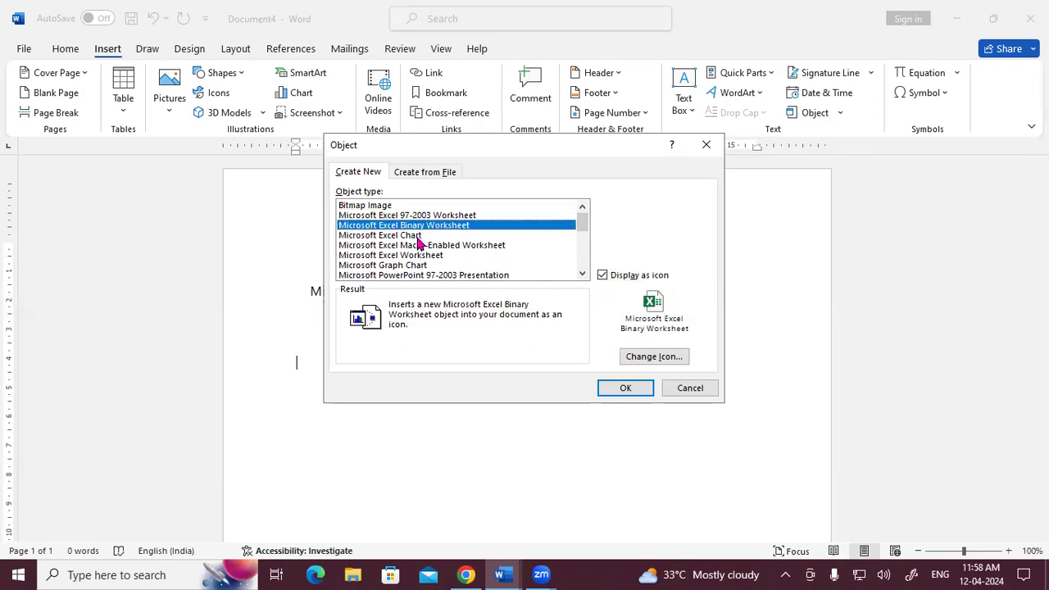
click(418, 236)
click(419, 246)
click(417, 255)
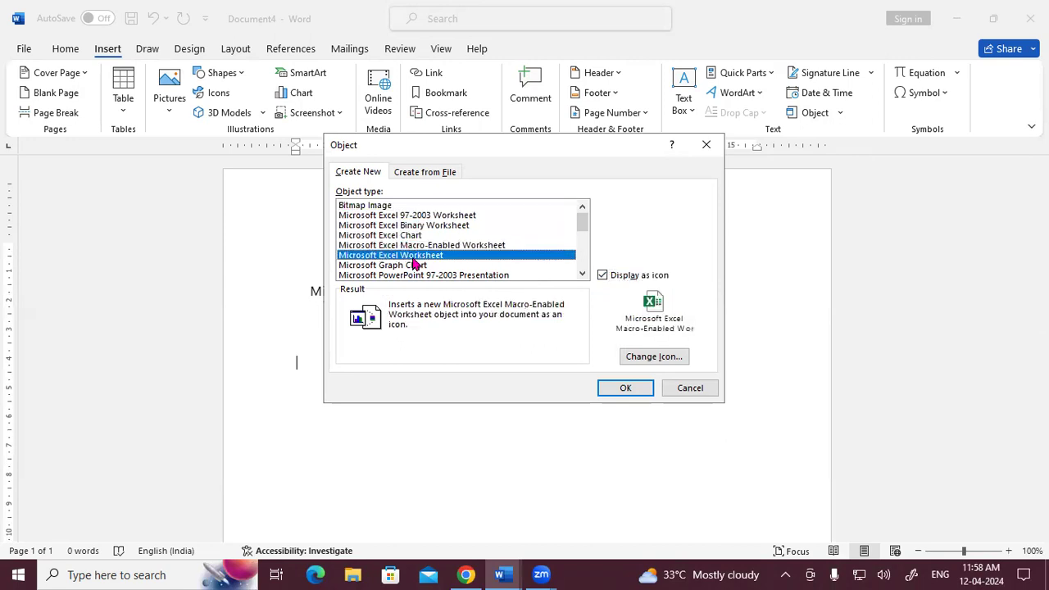
click(413, 265)
click(580, 275)
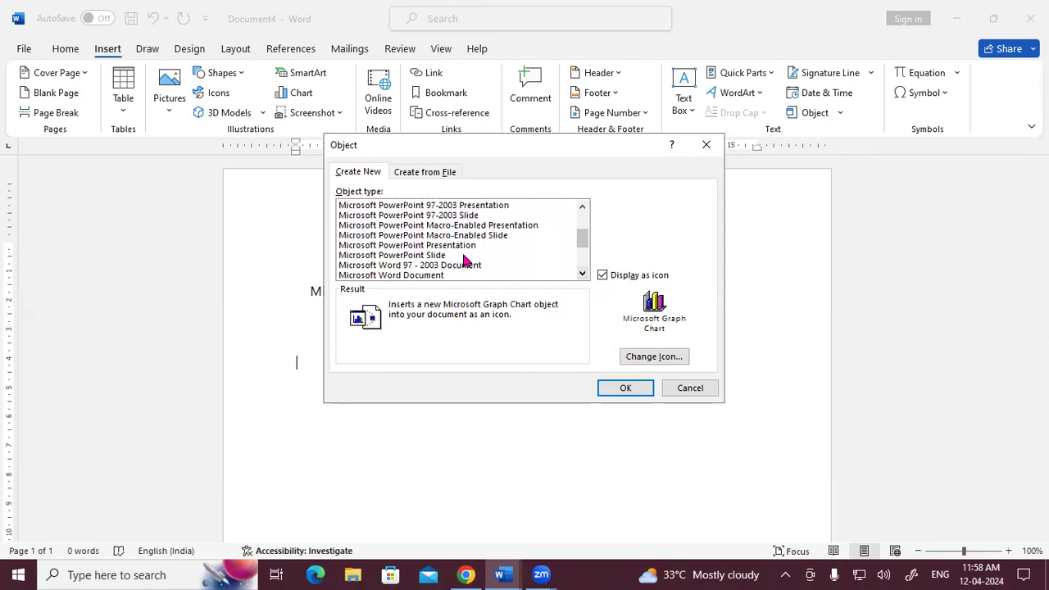
click(441, 256)
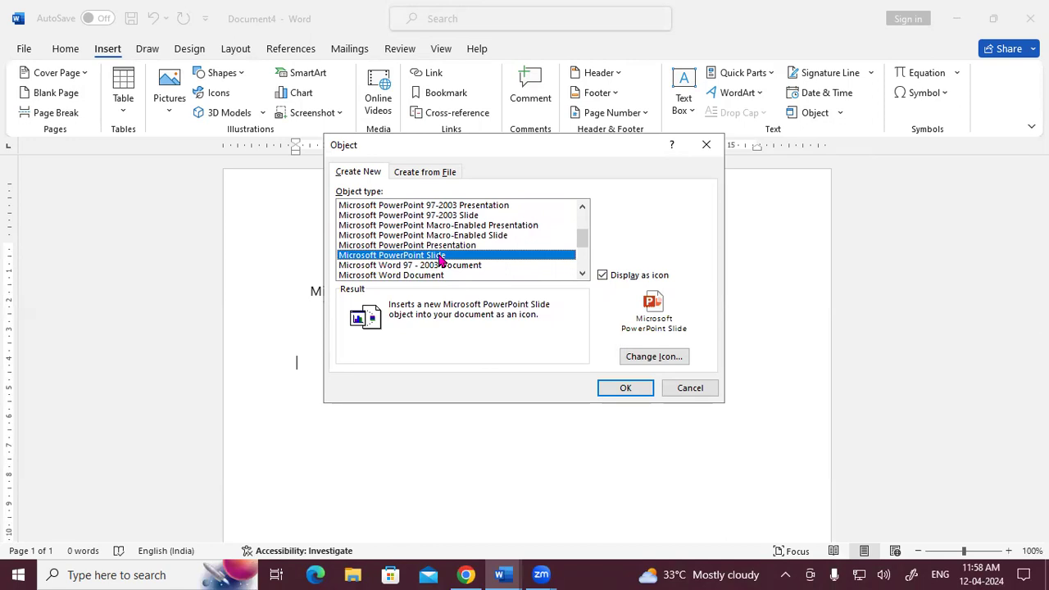
click(449, 276)
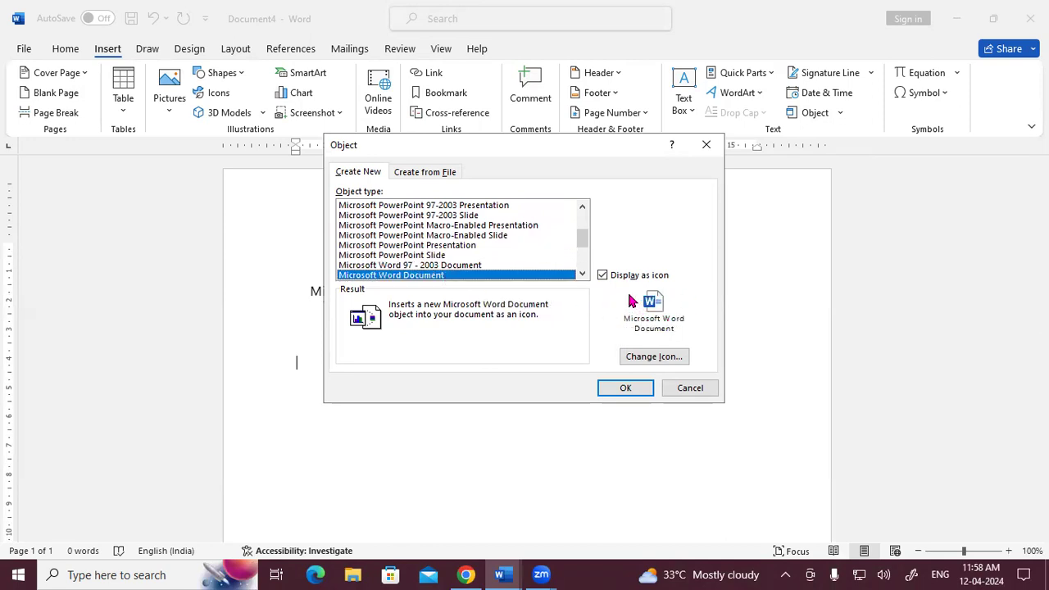
click(584, 274)
click(583, 274)
click(583, 274)
click(583, 274)
click(583, 274)
click(395, 276)
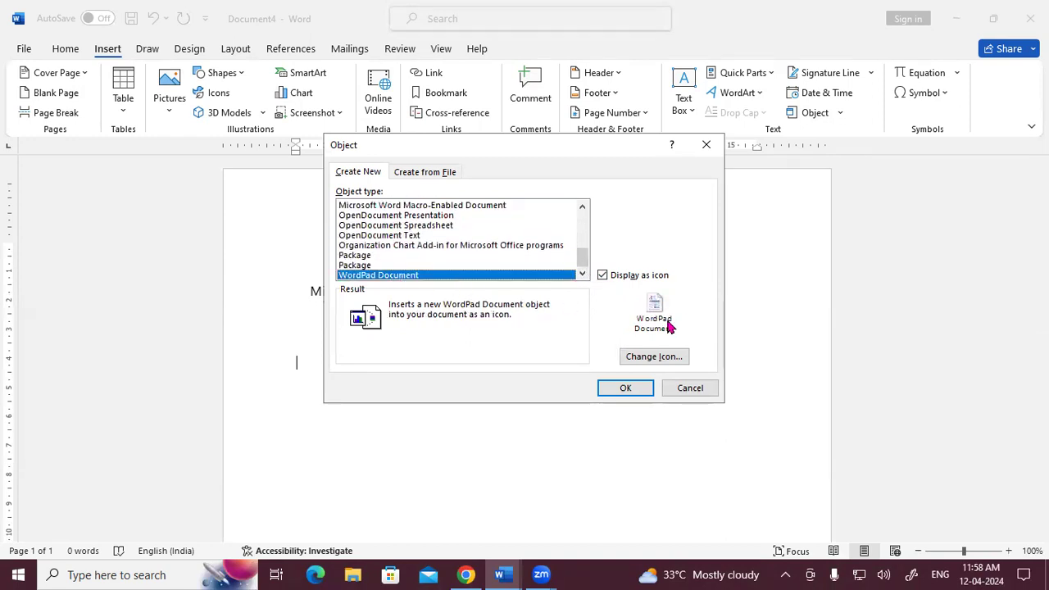
click(707, 145)
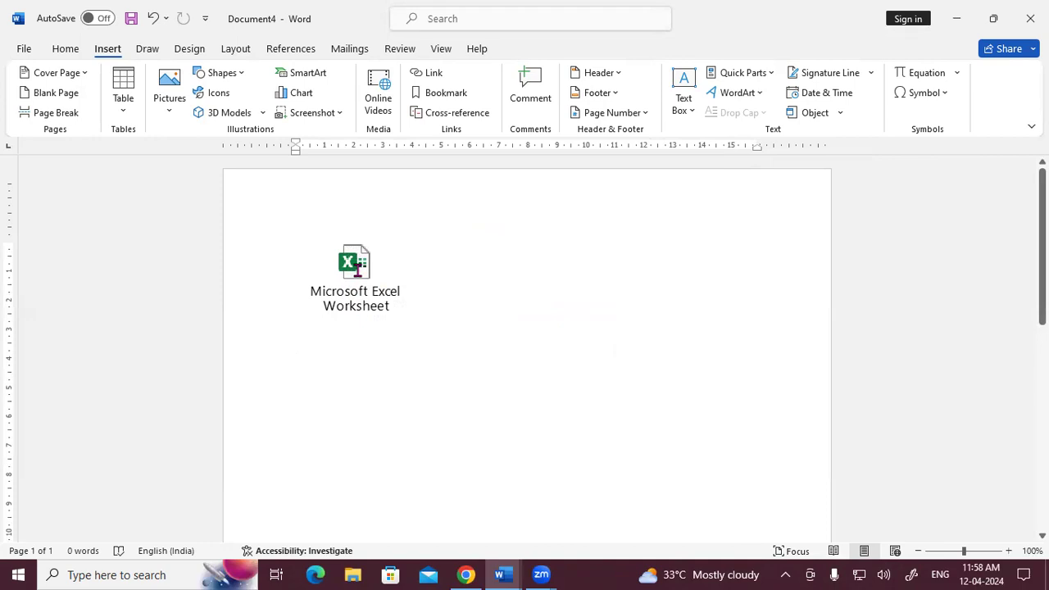
double_click(359, 274)
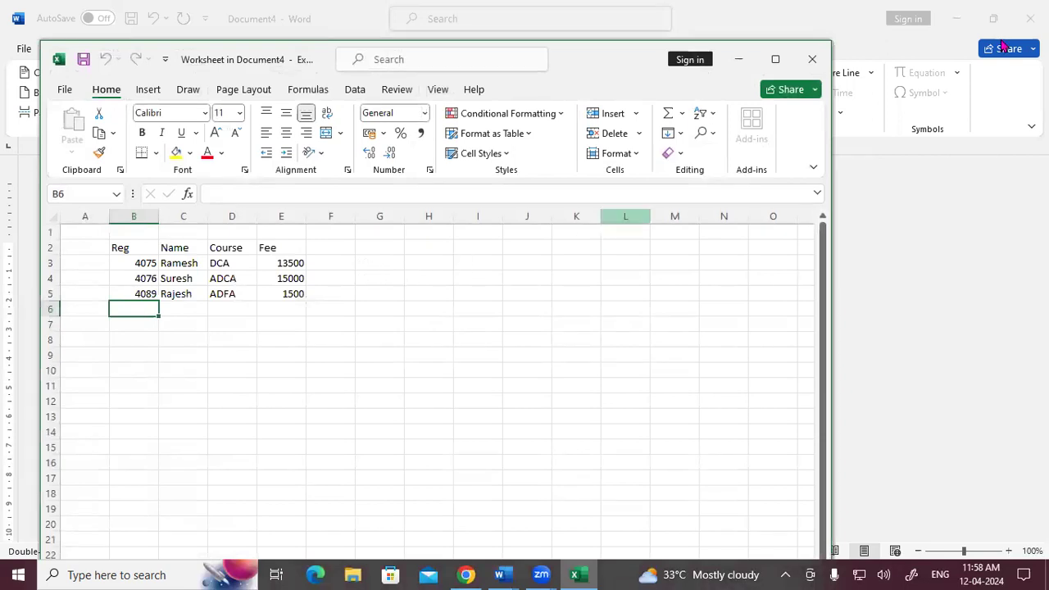
click(816, 57)
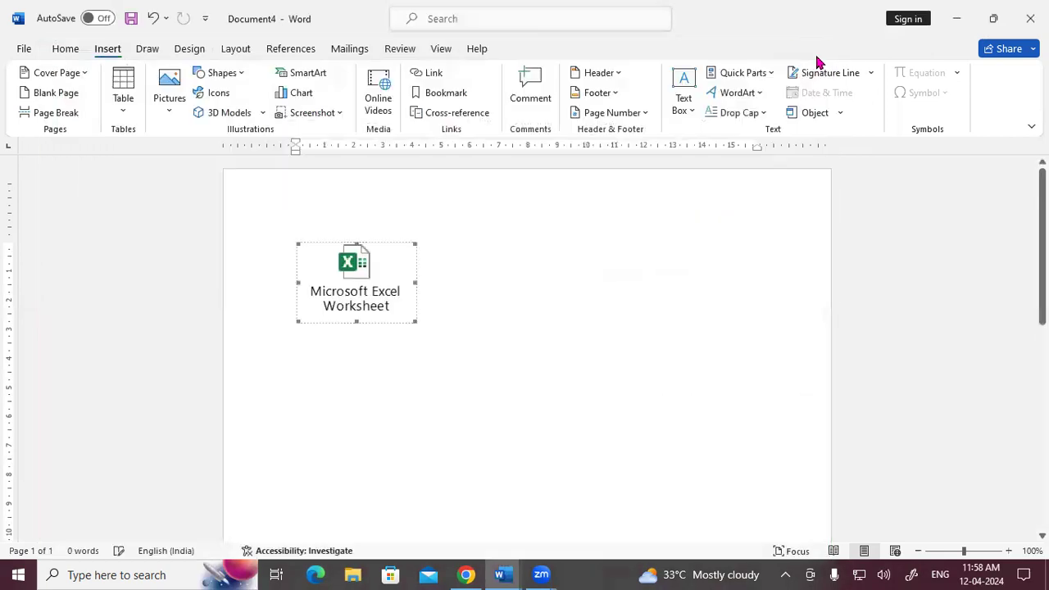
scroll(361, 407, down, 5)
scroll(358, 309, up, 2)
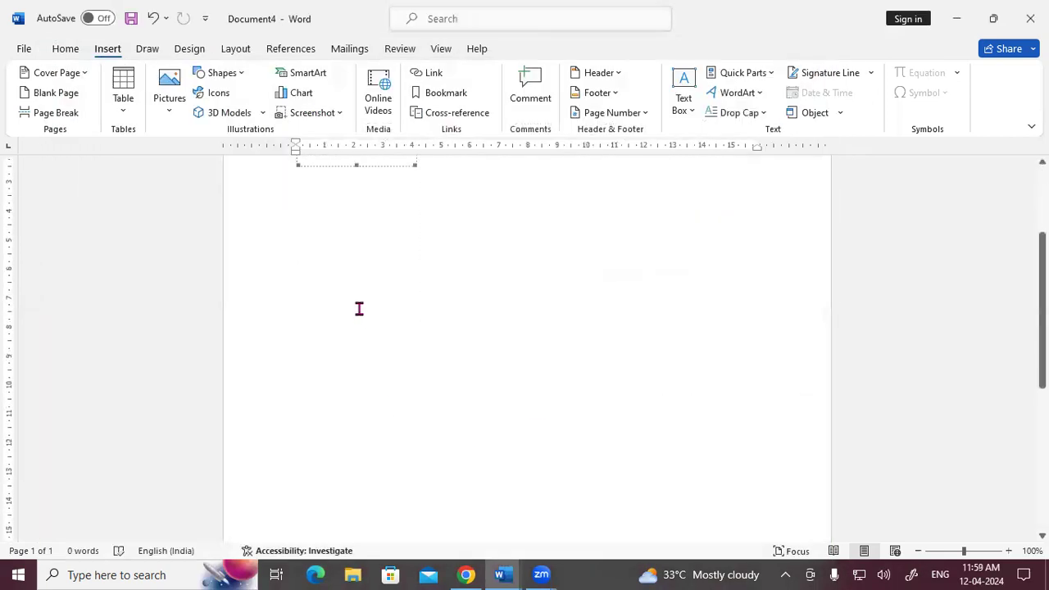
scroll(336, 282, up, 1)
click(336, 282)
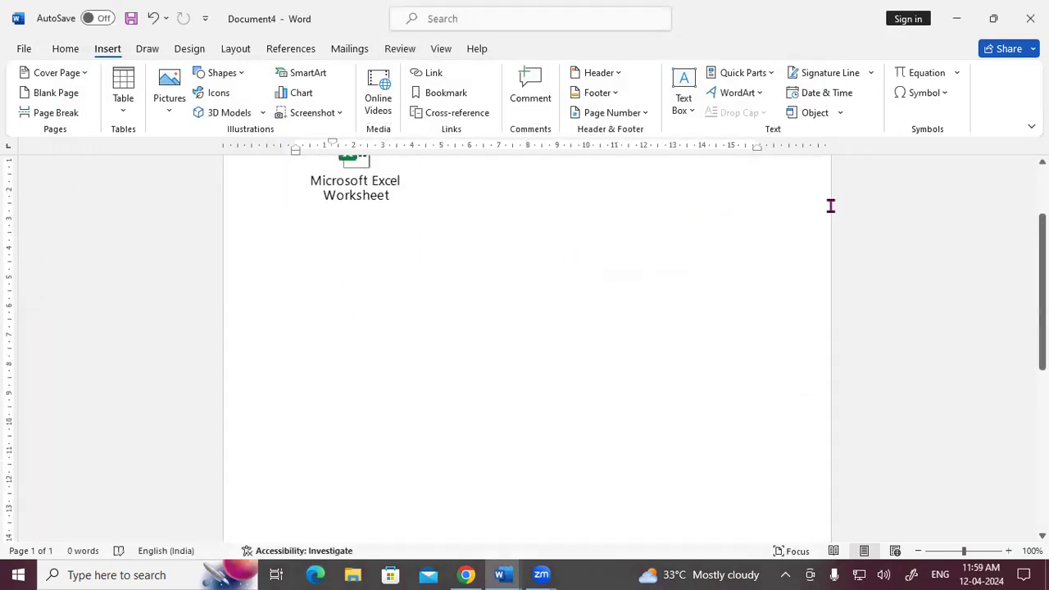
- Insert the built-in Binomial Theorem equation below the icon and place the caret beneath it
click(958, 73)
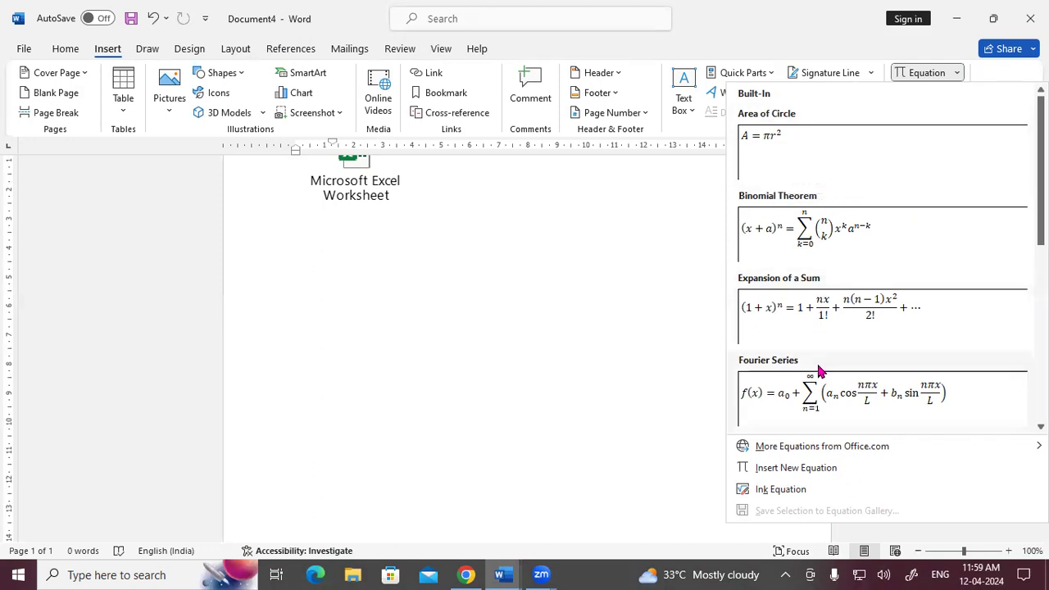
scroll(824, 369, down, 3)
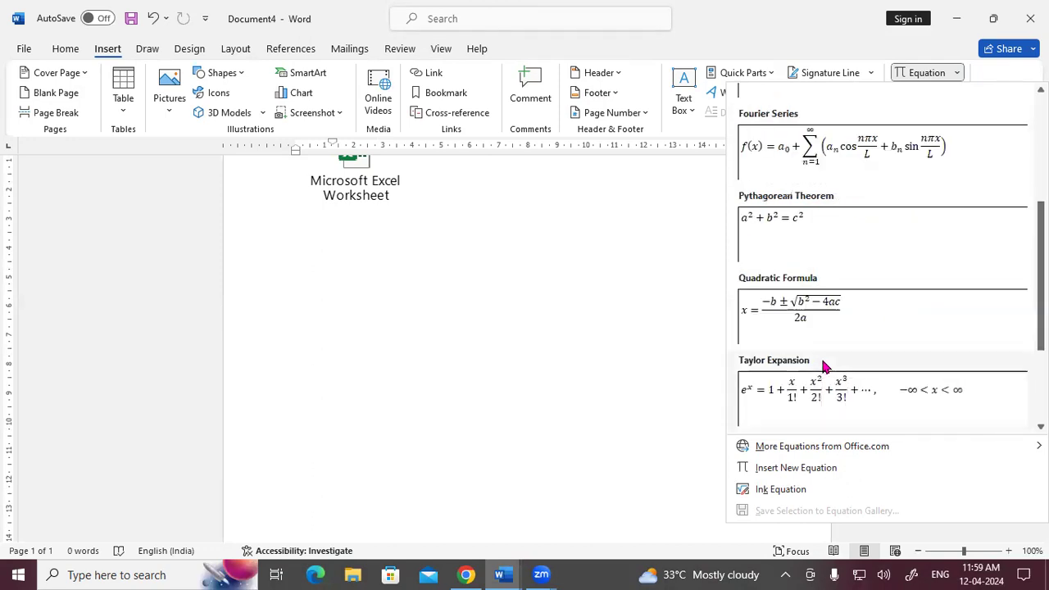
scroll(826, 368, up, 3)
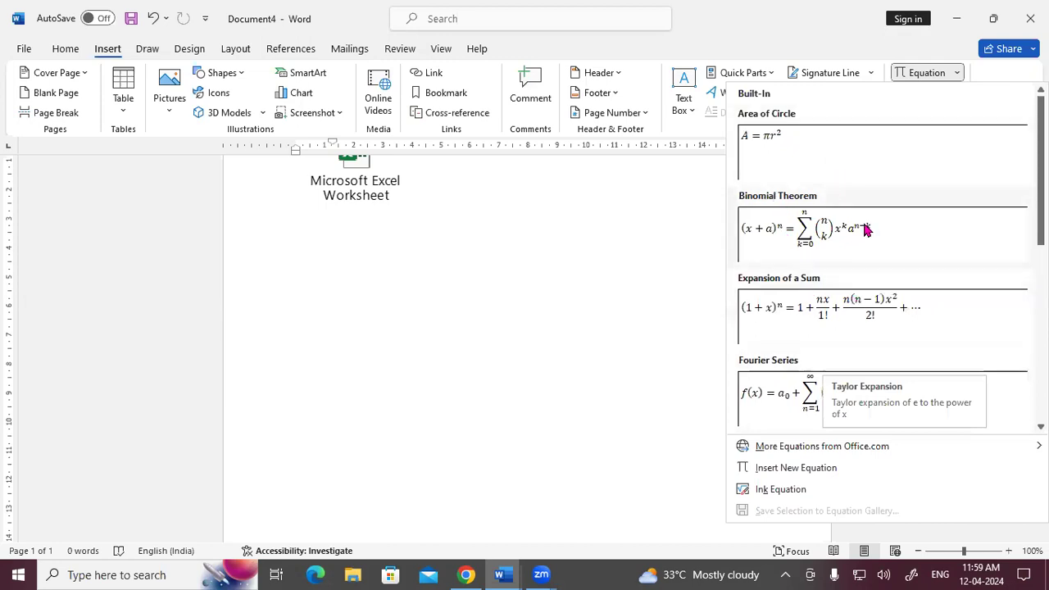
click(822, 240)
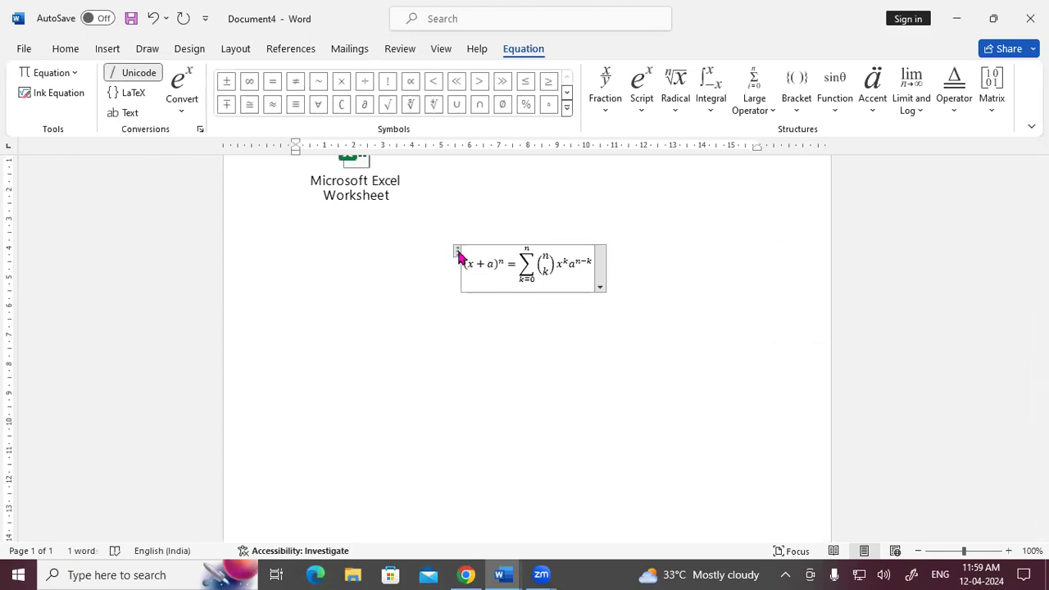
drag(459, 257, 356, 253)
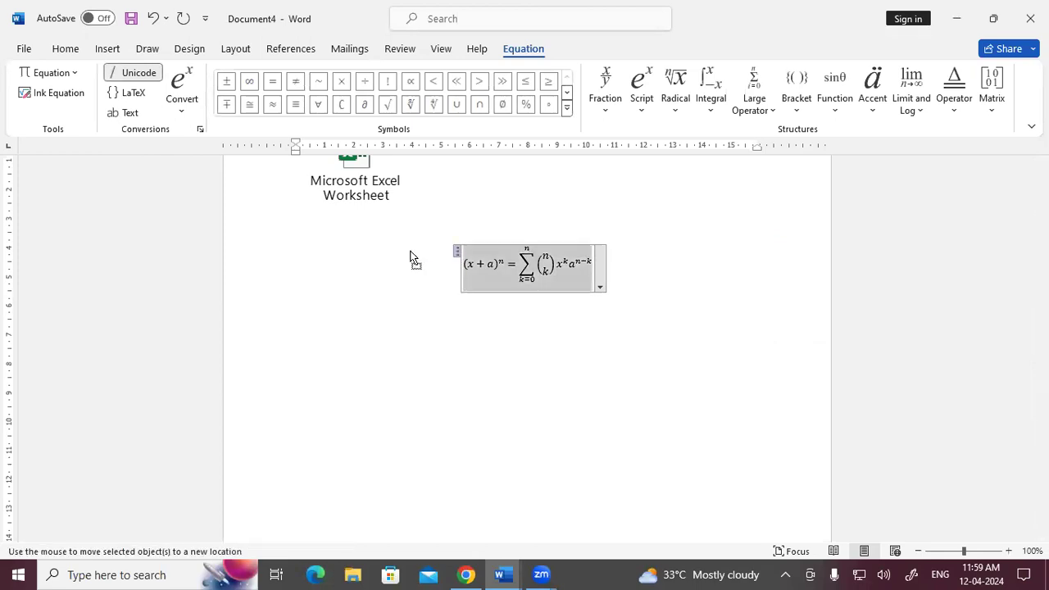
click(600, 286)
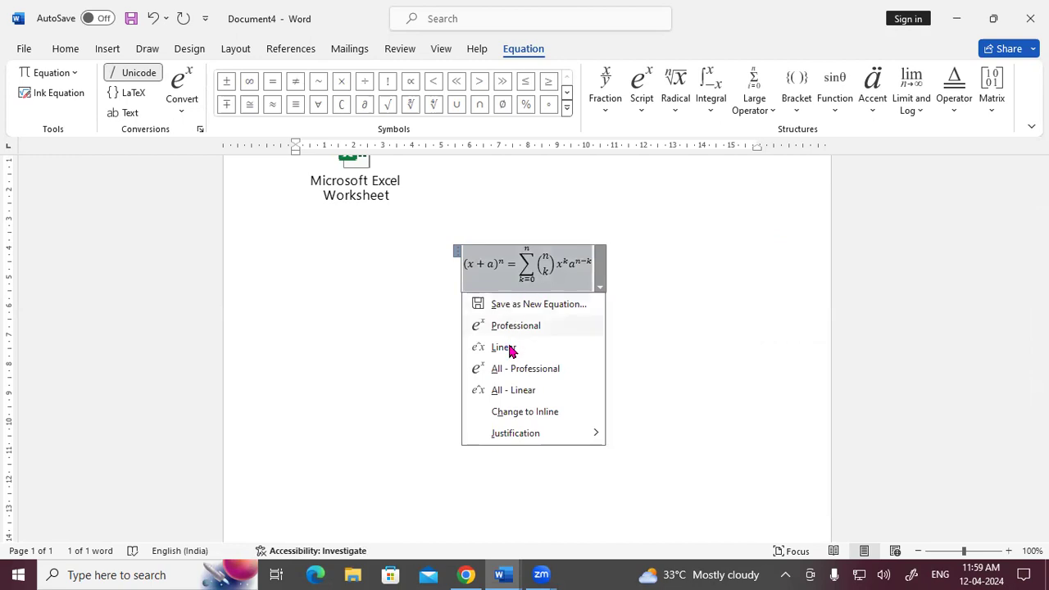
click(710, 343)
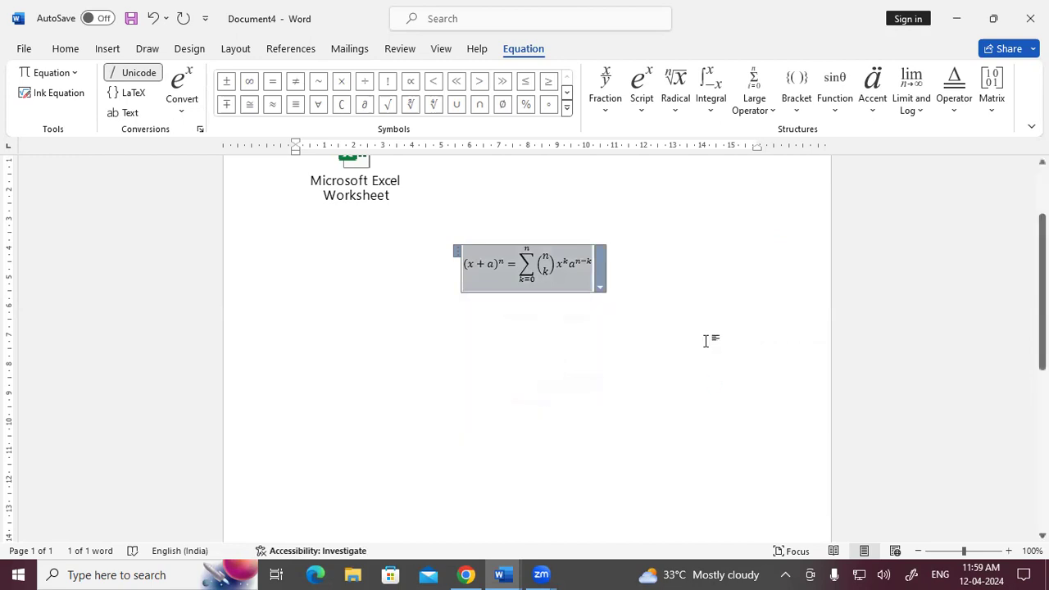
click(381, 382)
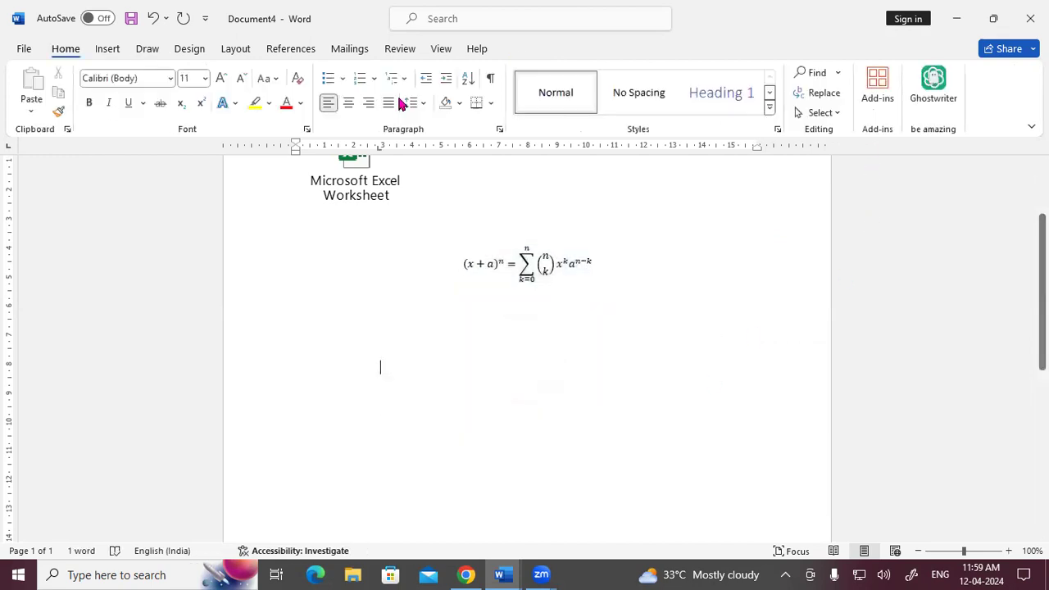
click(108, 48)
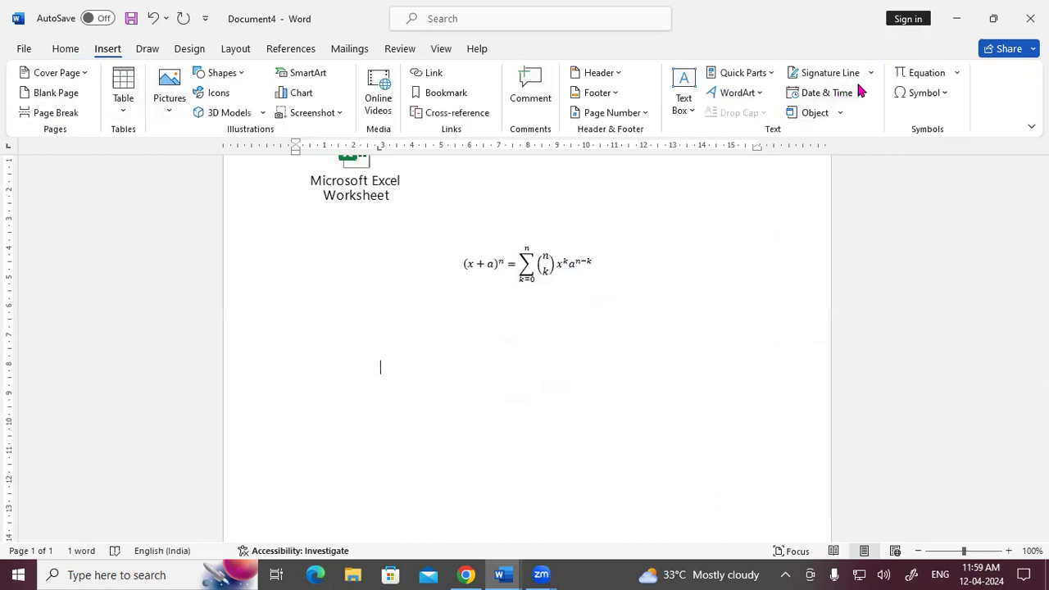
- Start a new equation and fill it with the built-in Fourier Series
click(925, 72)
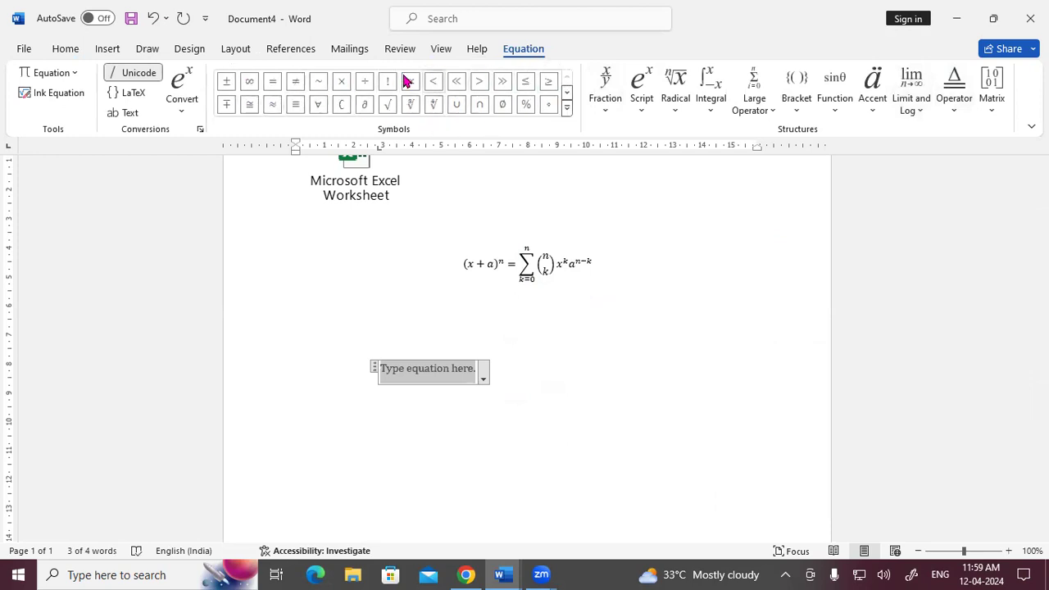
click(114, 50)
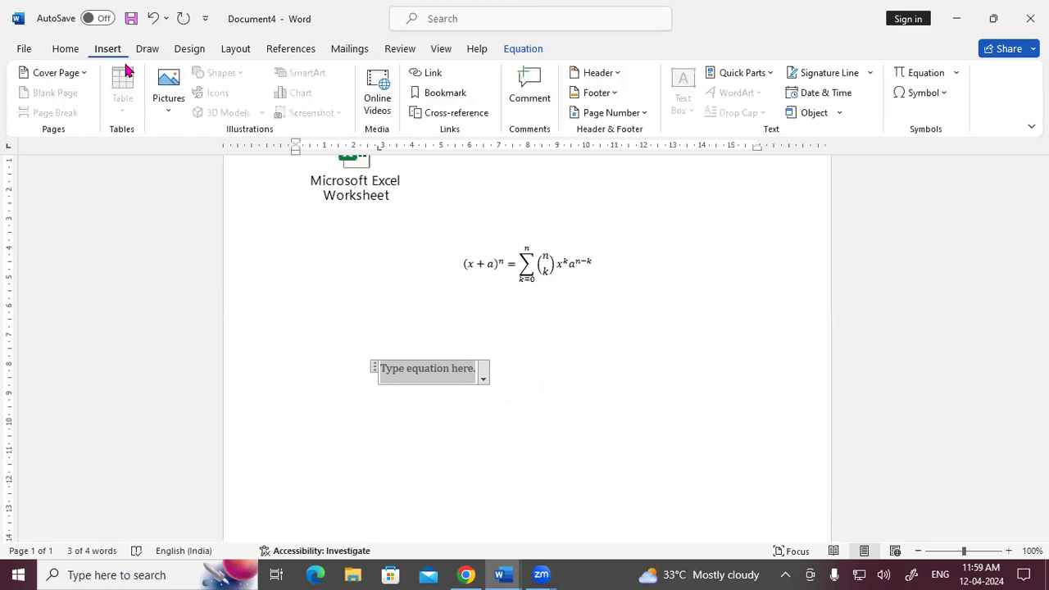
click(956, 73)
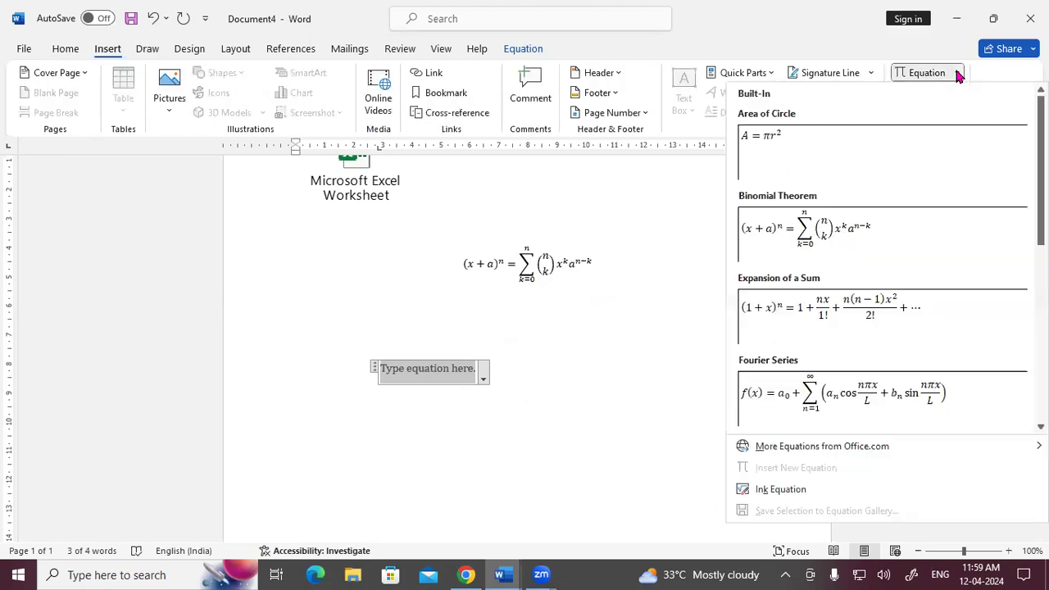
click(879, 397)
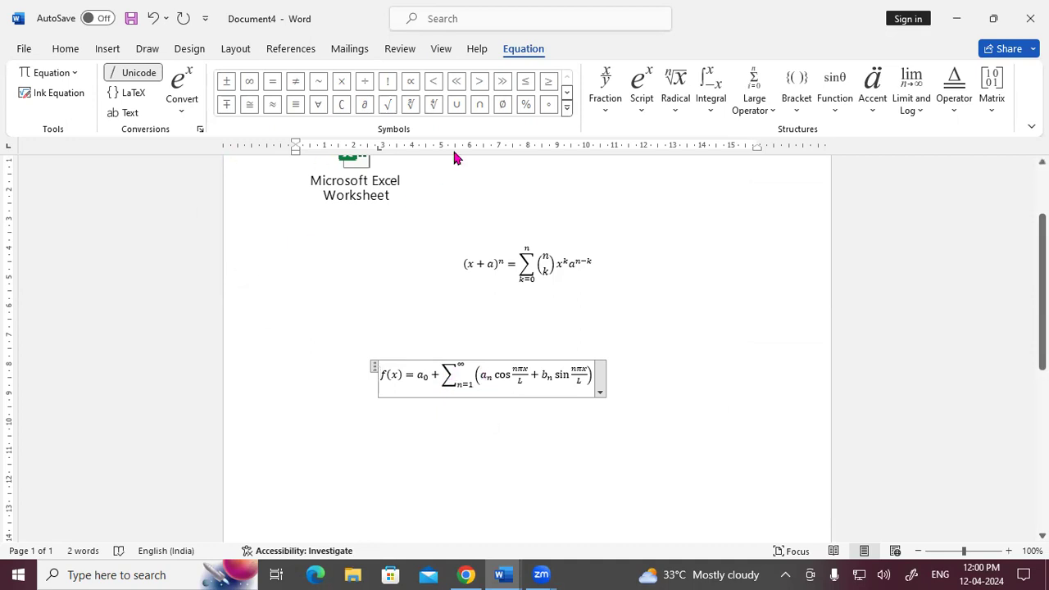
- Expand and collapse the Basic Math symbols gallery, then briefly open and leave the File screen
click(568, 112)
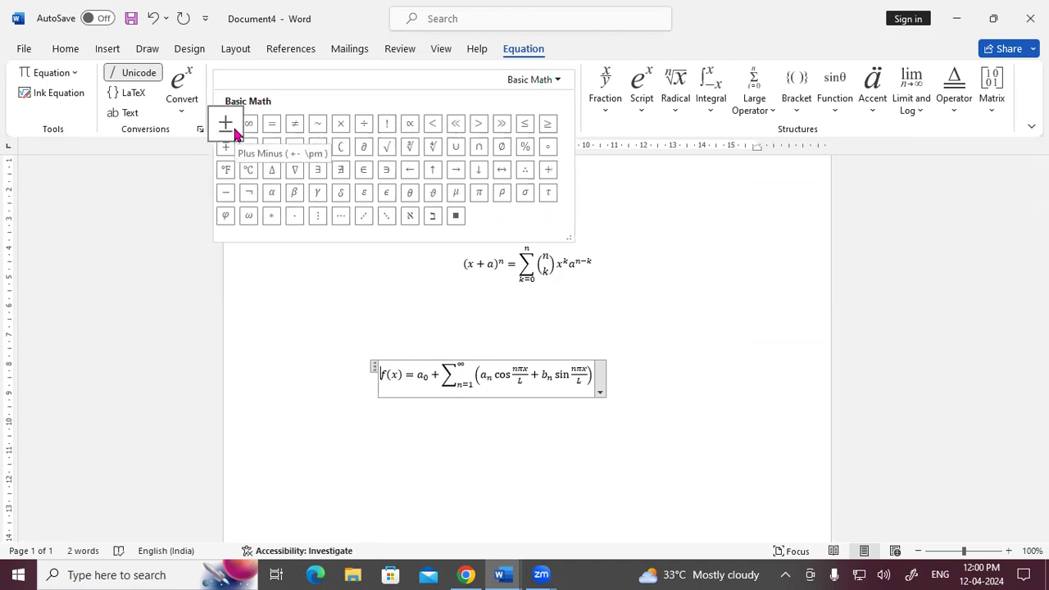
key(Escape)
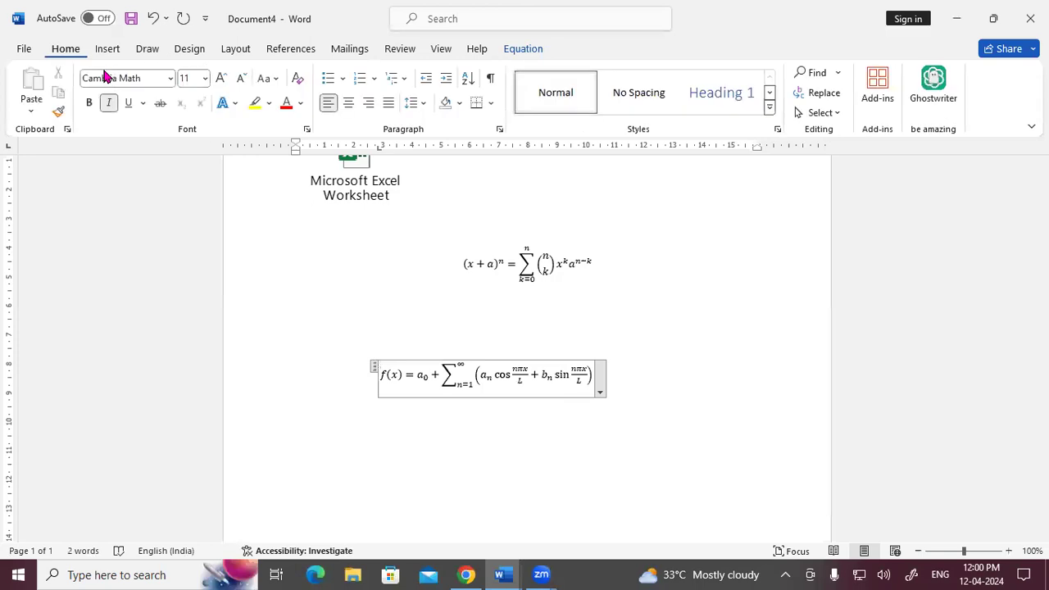
key(alt+f)
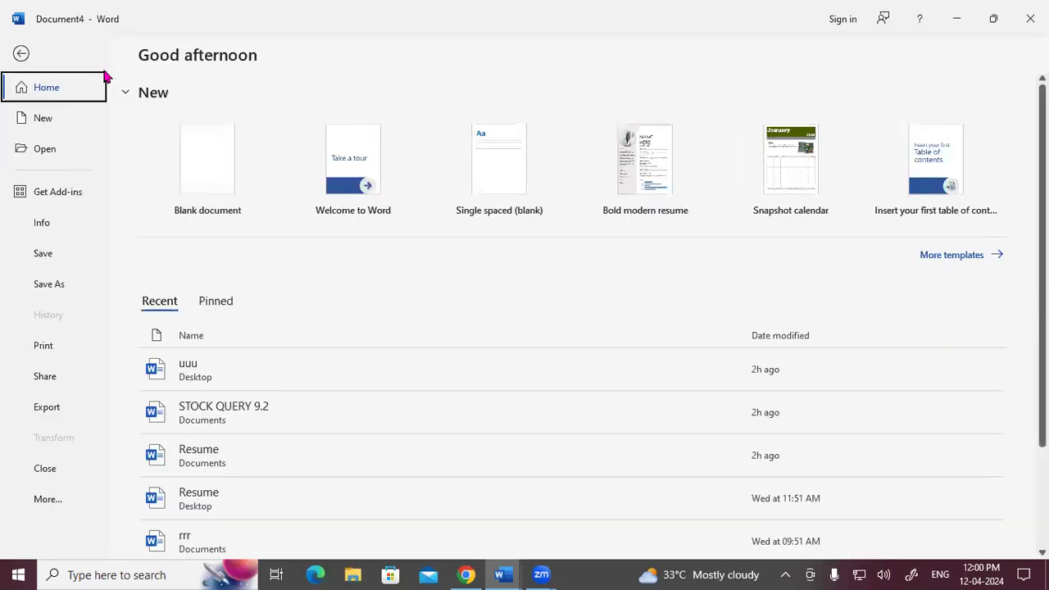
key(Escape)
- Insert a © symbol before the Fourier Series equation
click(108, 48)
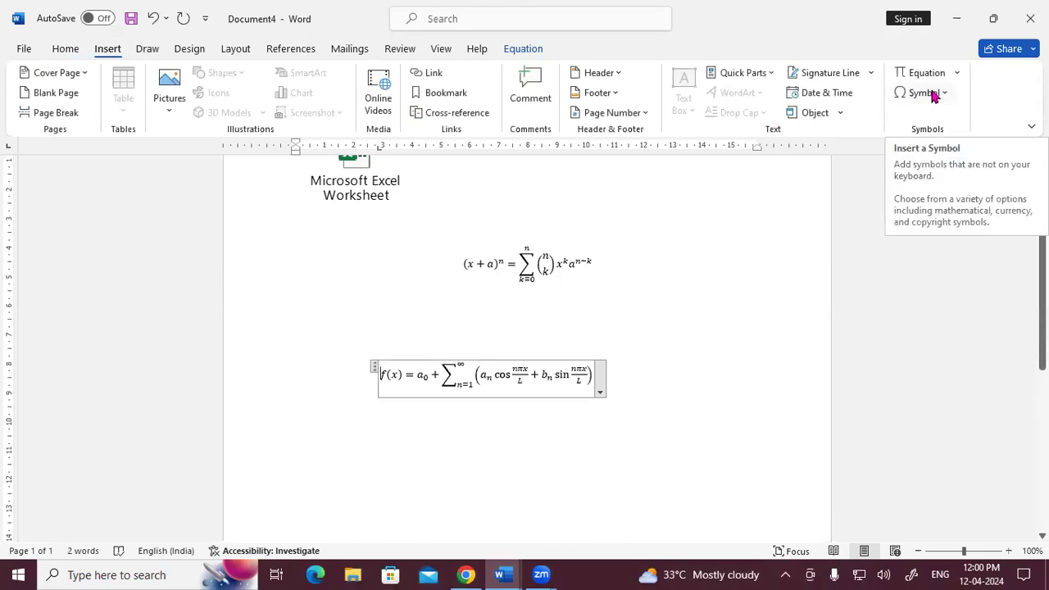
click(945, 95)
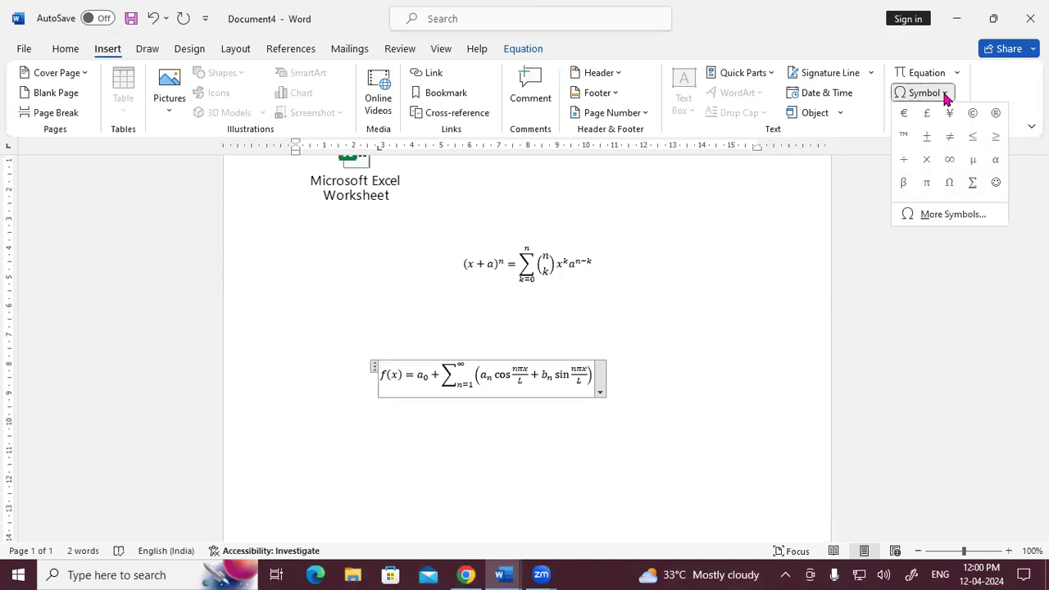
click(973, 118)
scroll(526, 434, down, 1)
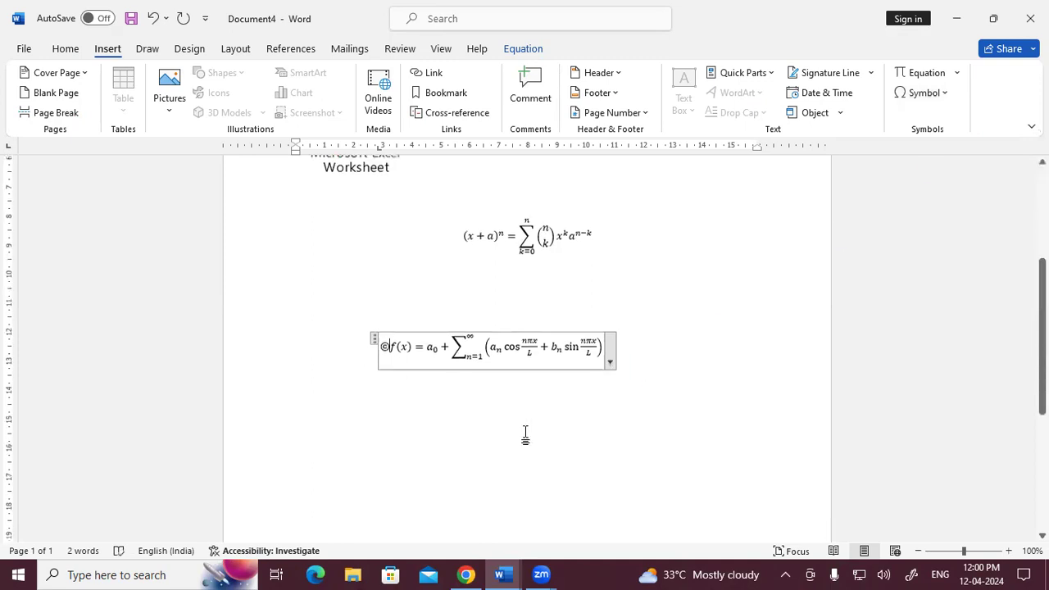
scroll(526, 434, down, 3)
scroll(344, 257, down, 2)
- Add a second © on the blank line below and enlarge it to 72 pt
click(343, 259)
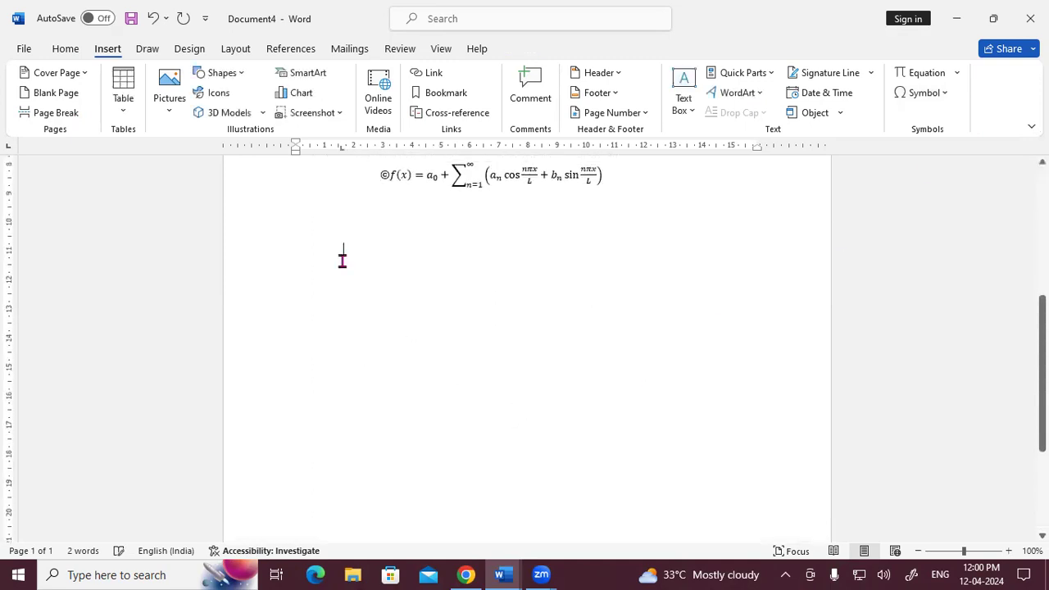
click(943, 95)
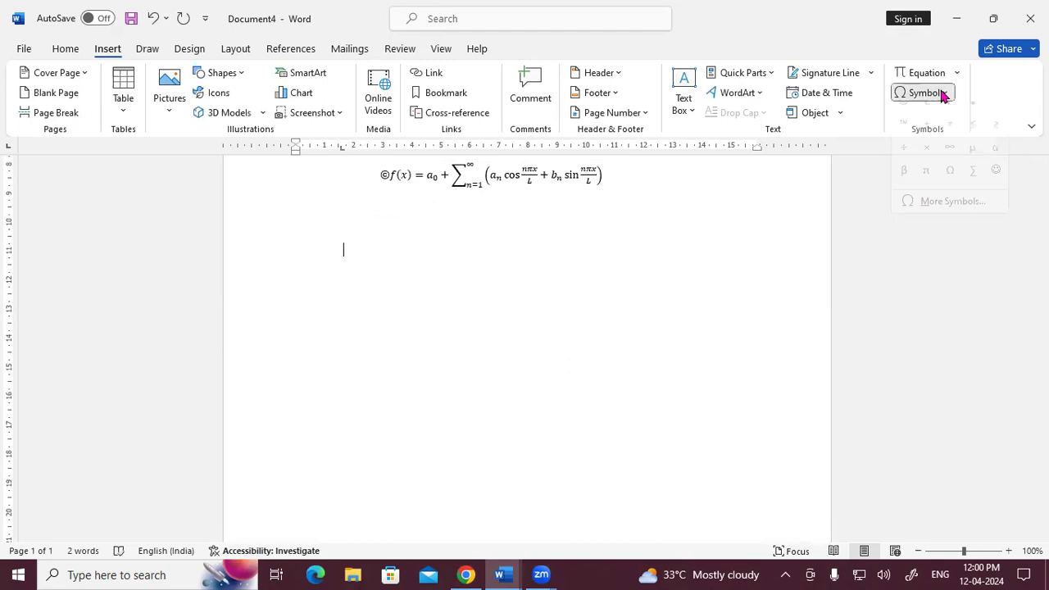
click(908, 119)
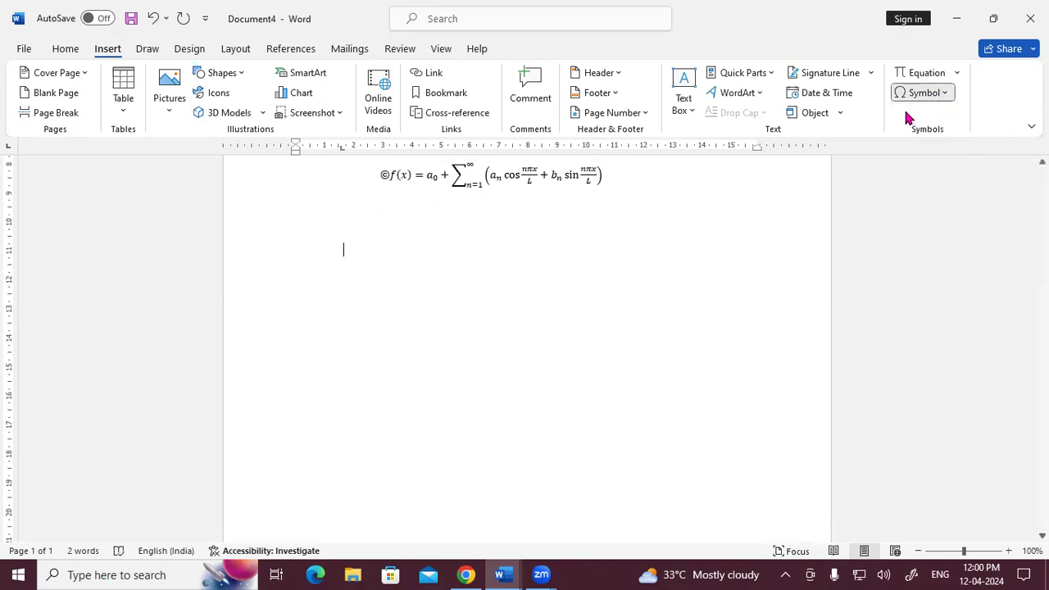
drag(358, 252, 331, 250)
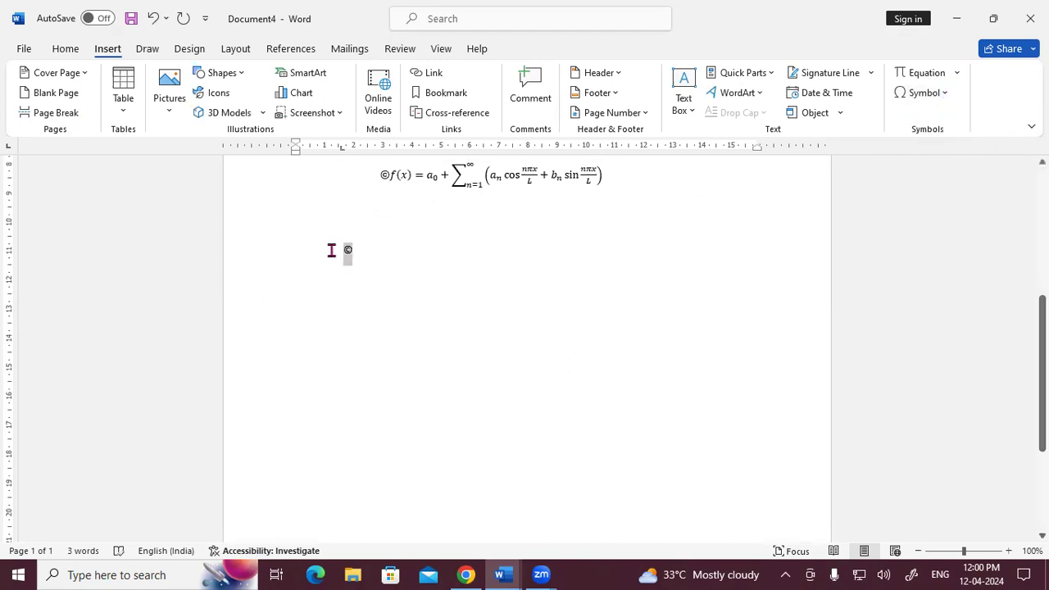
click(65, 49)
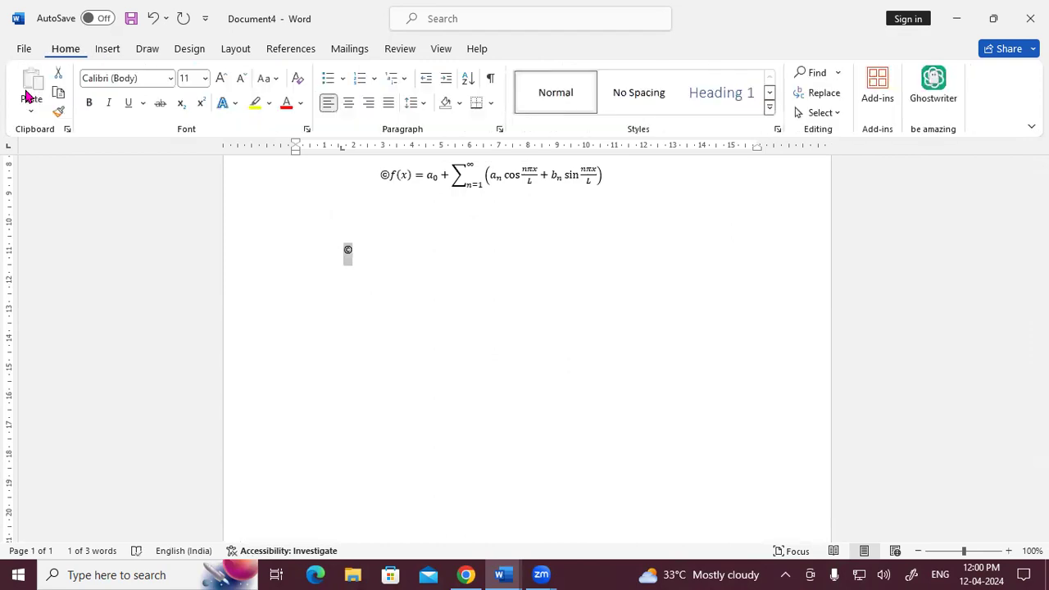
click(220, 79)
click(220, 78)
click(220, 79)
click(221, 78)
click(220, 78)
click(220, 79)
click(222, 80)
click(222, 80)
click(221, 80)
click(221, 80)
click(221, 80)
click(221, 79)
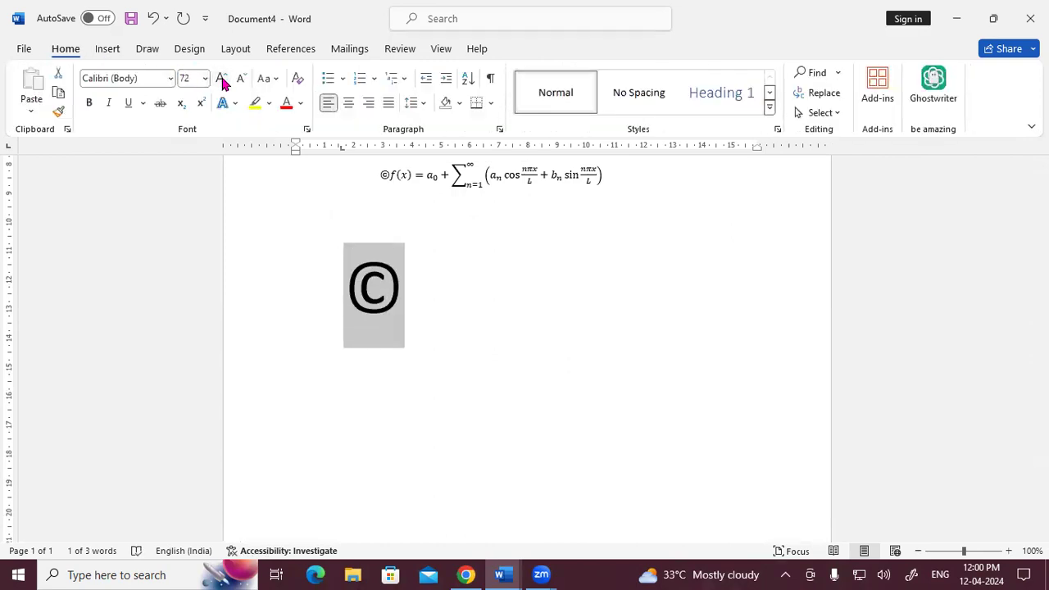
- Start a new line after the large 72 pt copyright sign
click(370, 348)
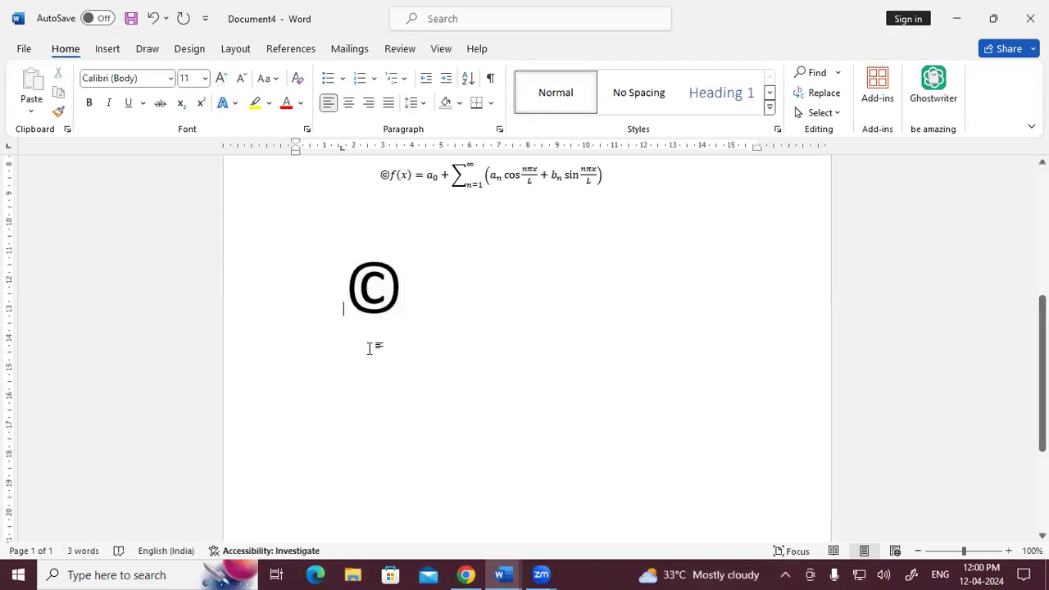
click(411, 296)
key(Return)
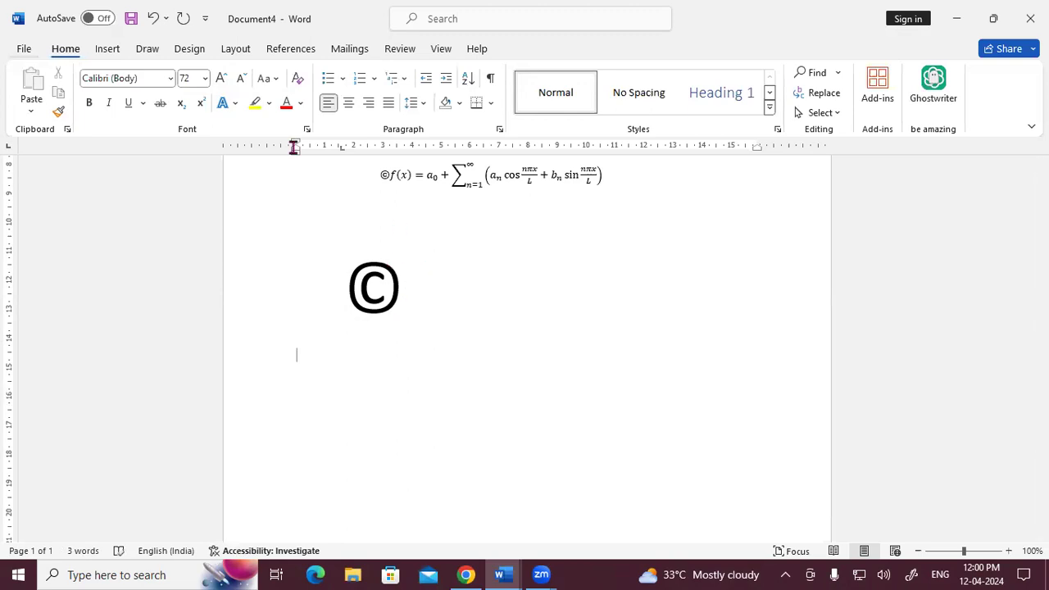
key(alt+n)
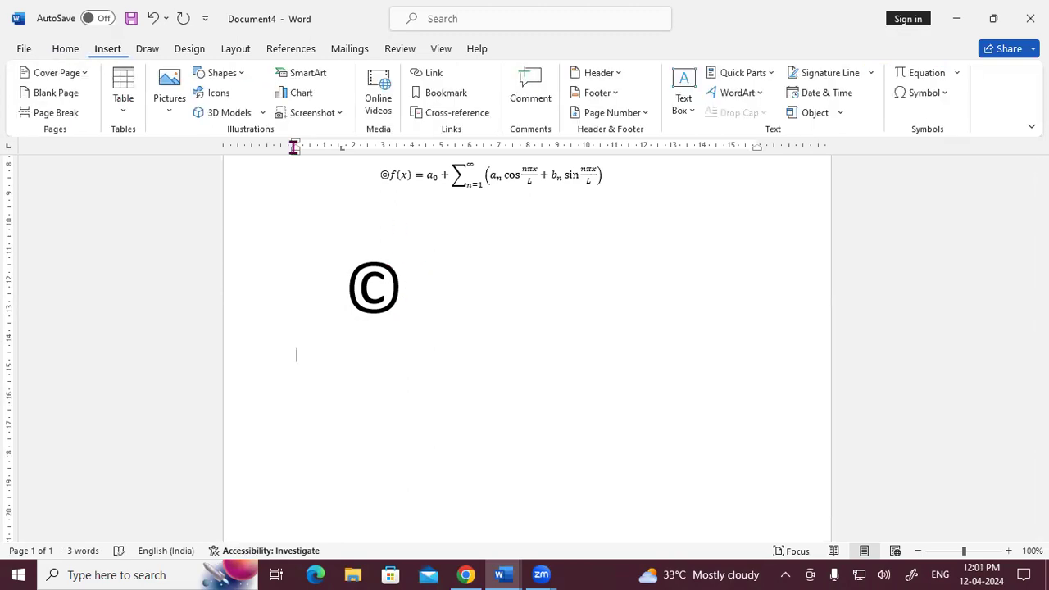
click(944, 95)
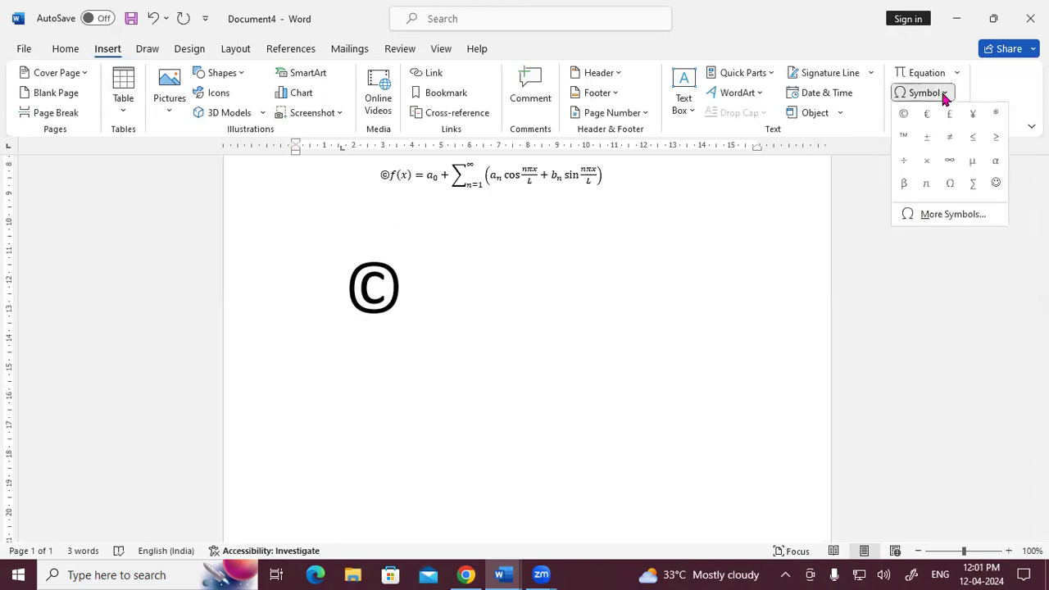
click(902, 139)
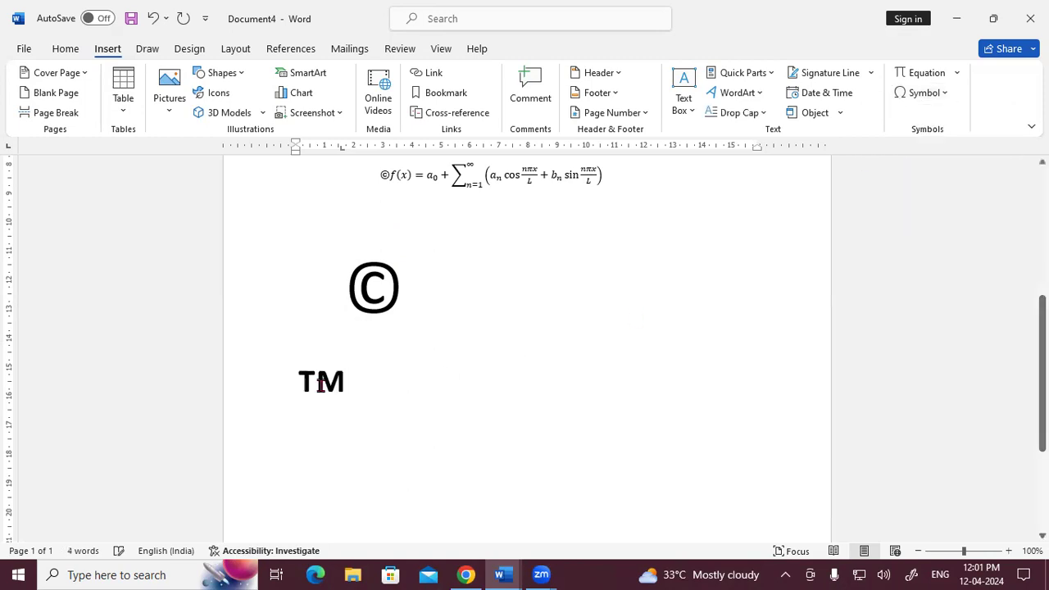
drag(294, 383, 347, 390)
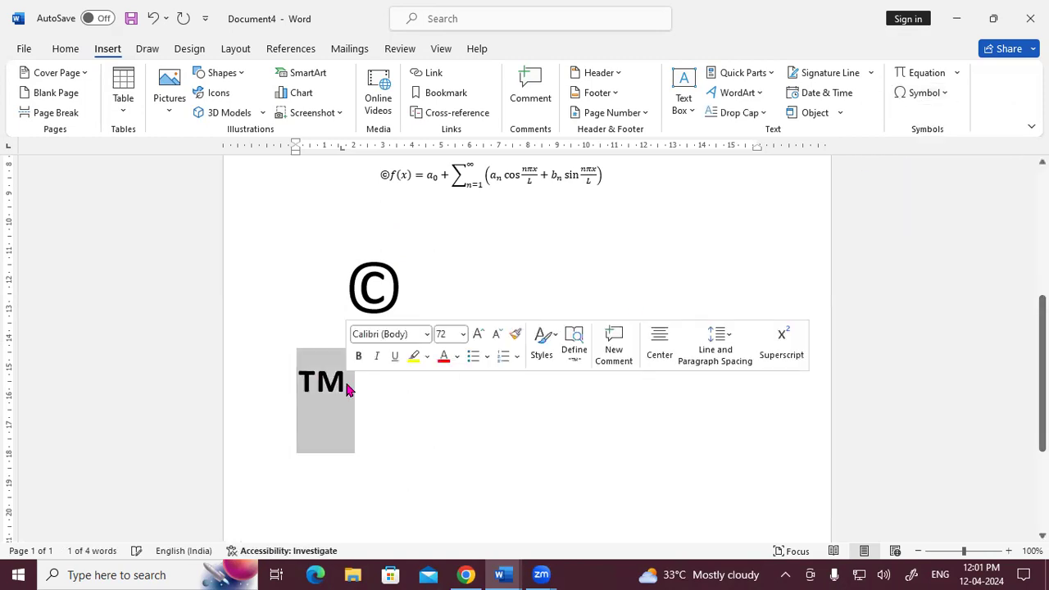
click(365, 387)
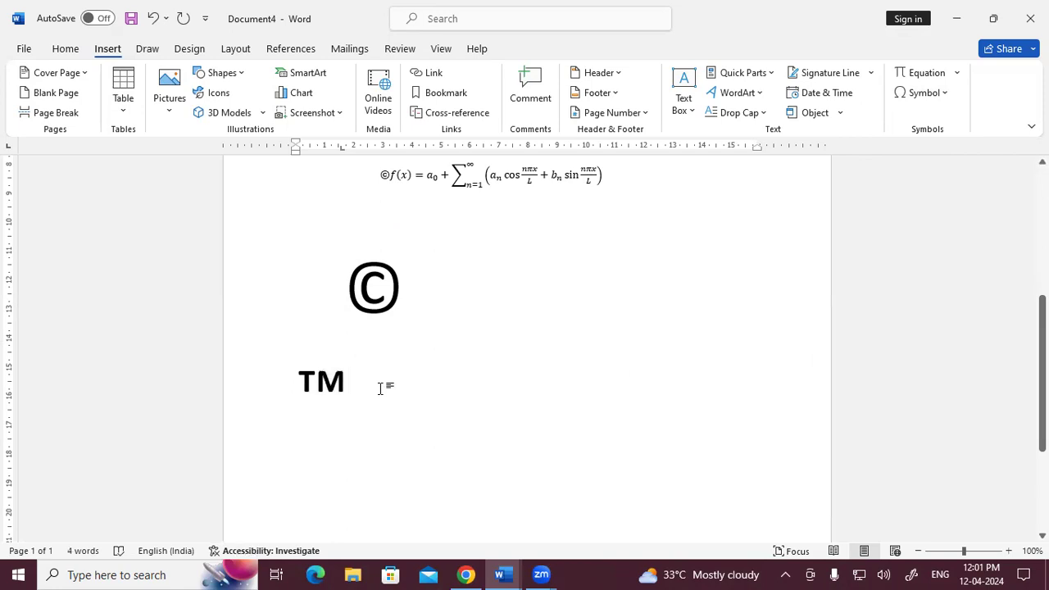
key(BackSpace)
key(BackSpace)
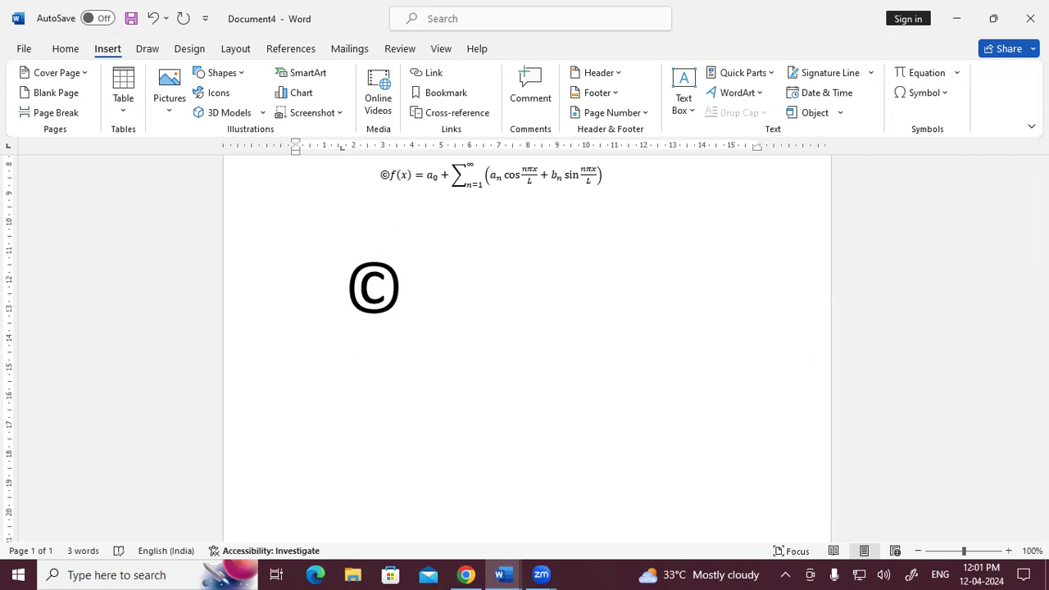
- Type GIT, delete the large © before it, then replace GIT with a ™ sign
text(GIT)
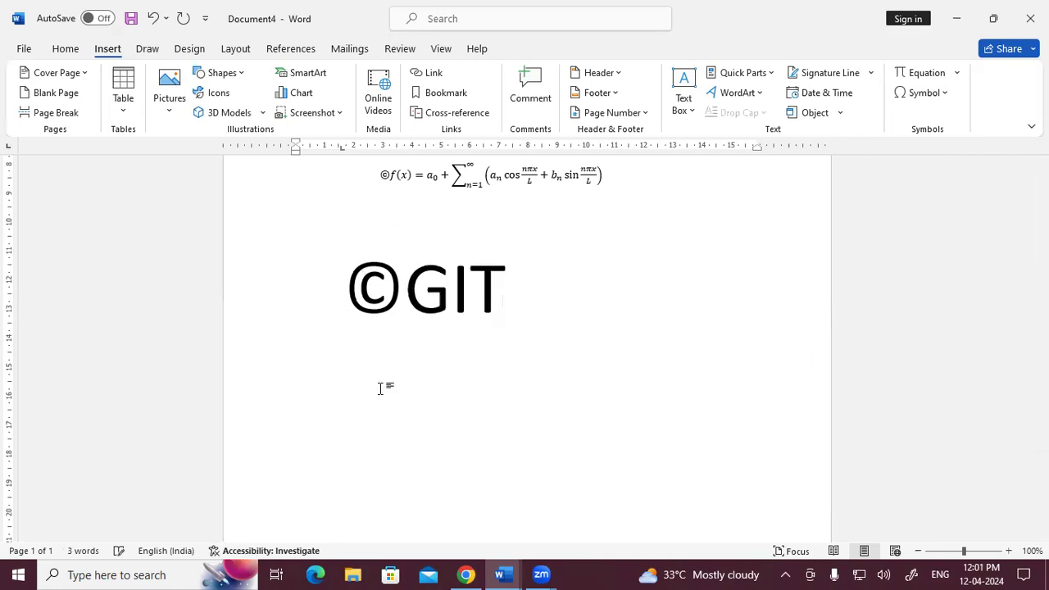
key(Left)
key(Left)
key(Left)
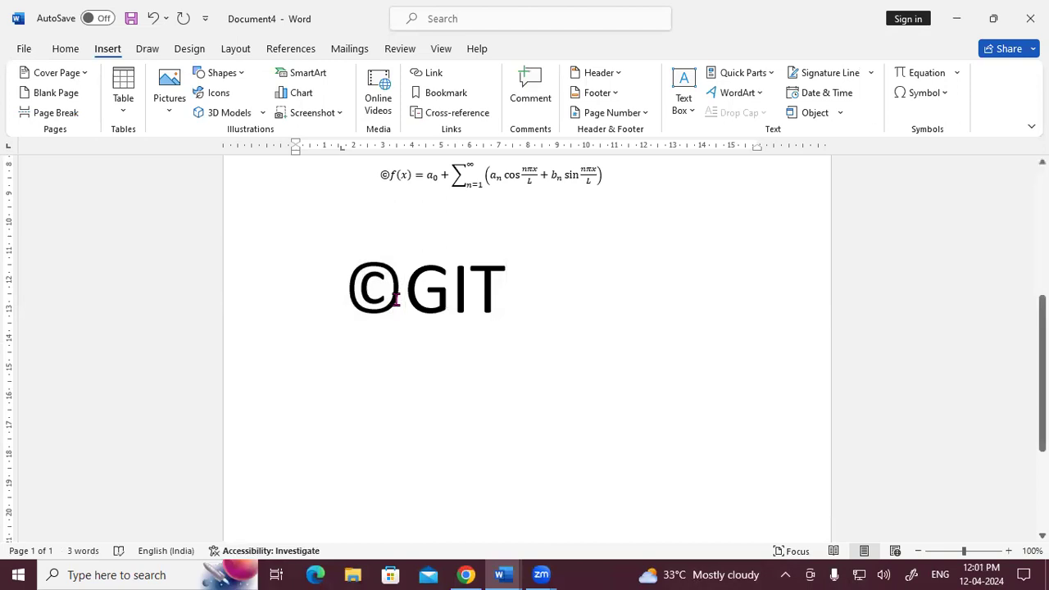
key(BackSpace)
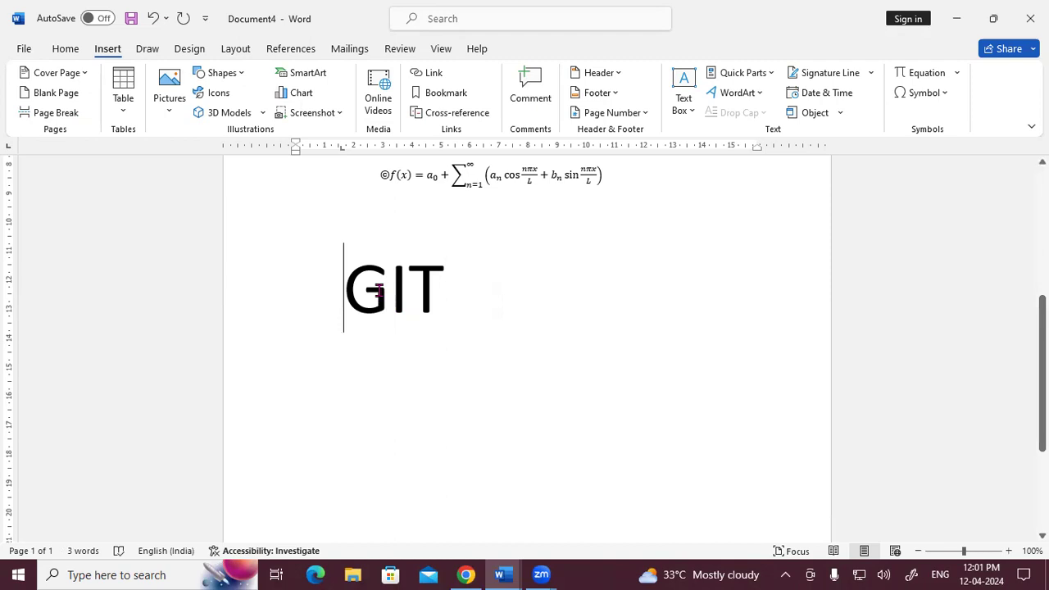
drag(357, 289, 445, 293)
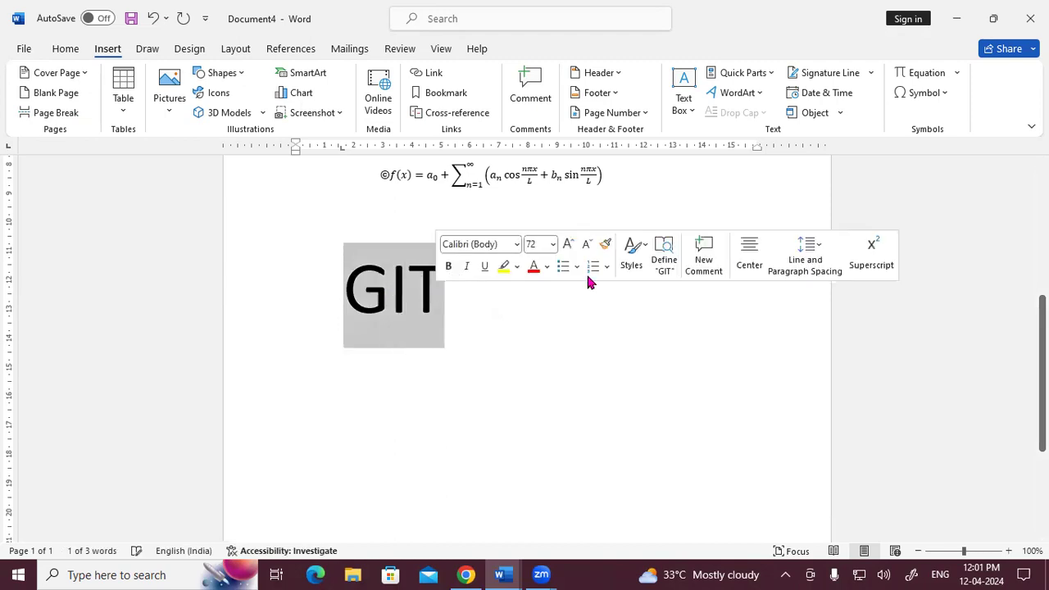
click(948, 95)
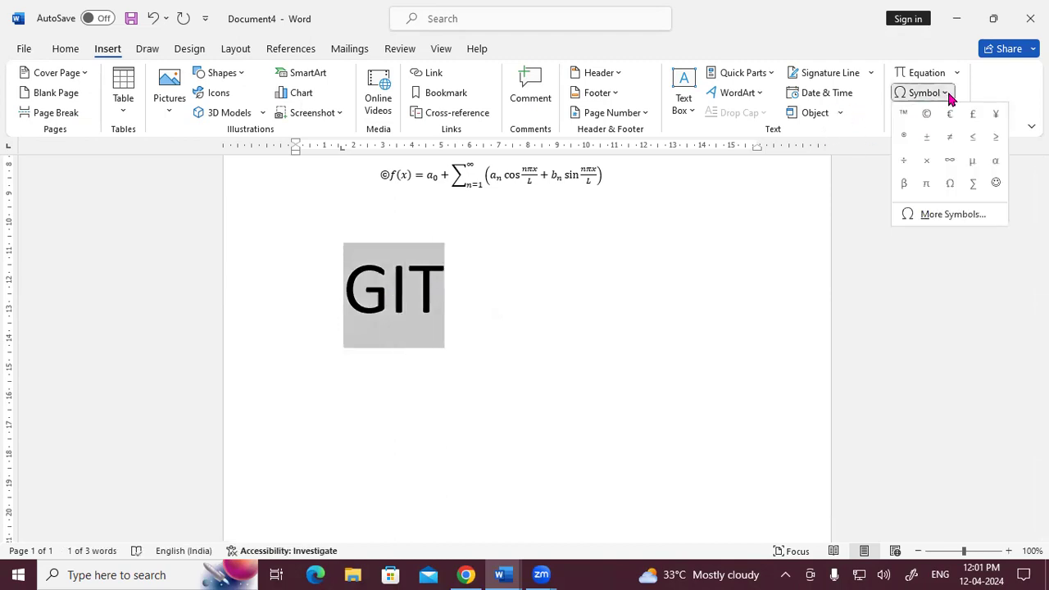
click(904, 112)
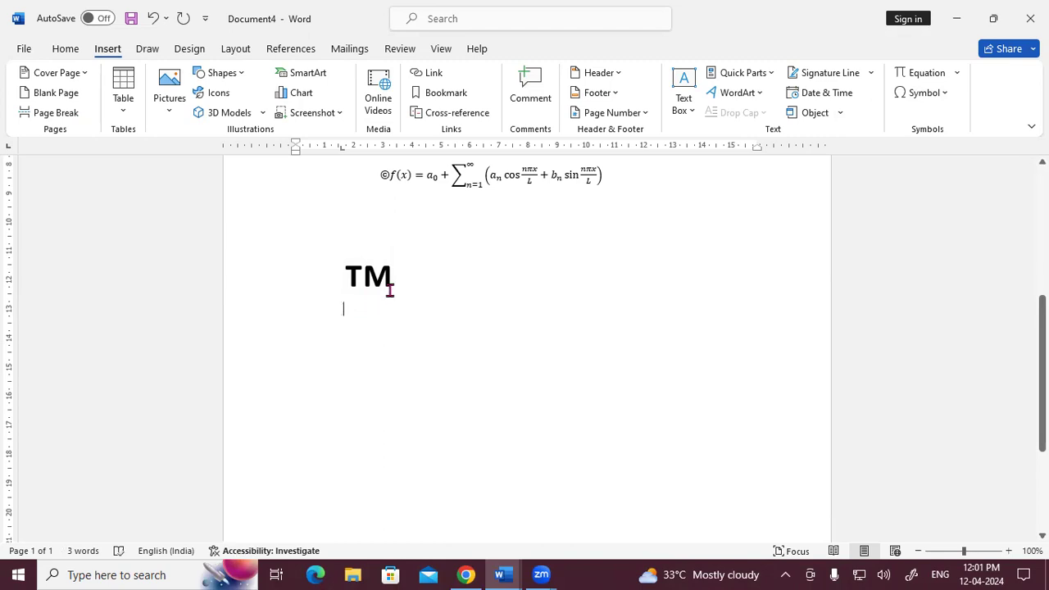
- Open More Symbols to locate the Trade Mark Sign (™, code 2122) under Letterlike Symbols
drag(411, 277, 337, 273)
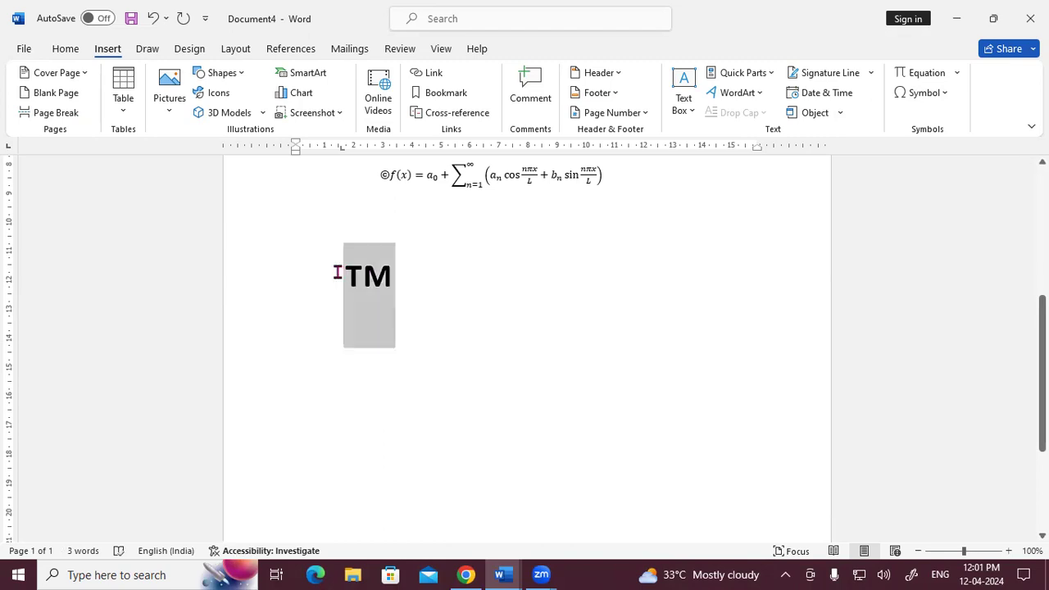
click(372, 300)
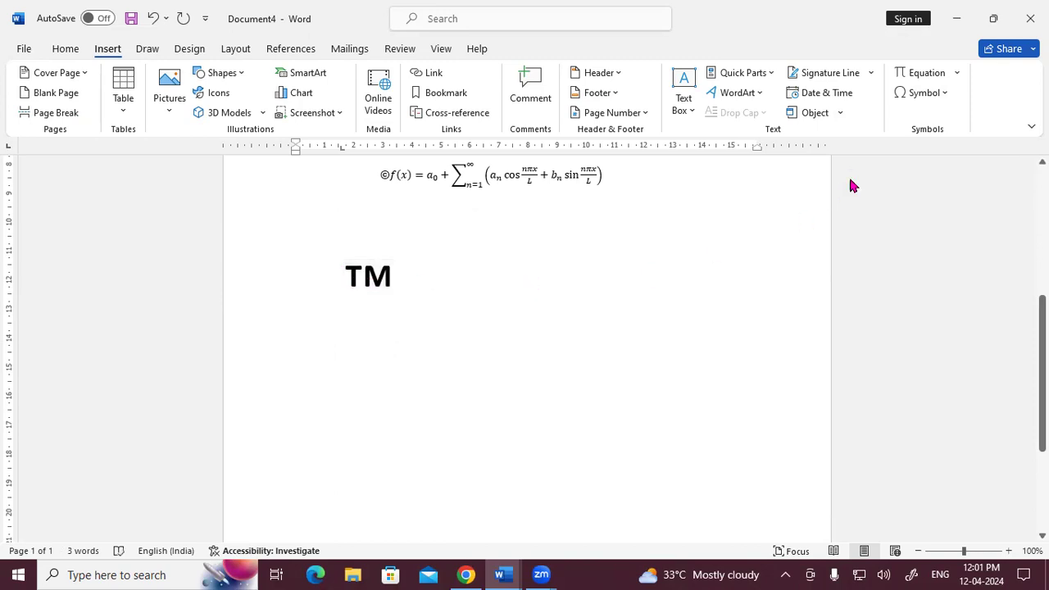
click(947, 94)
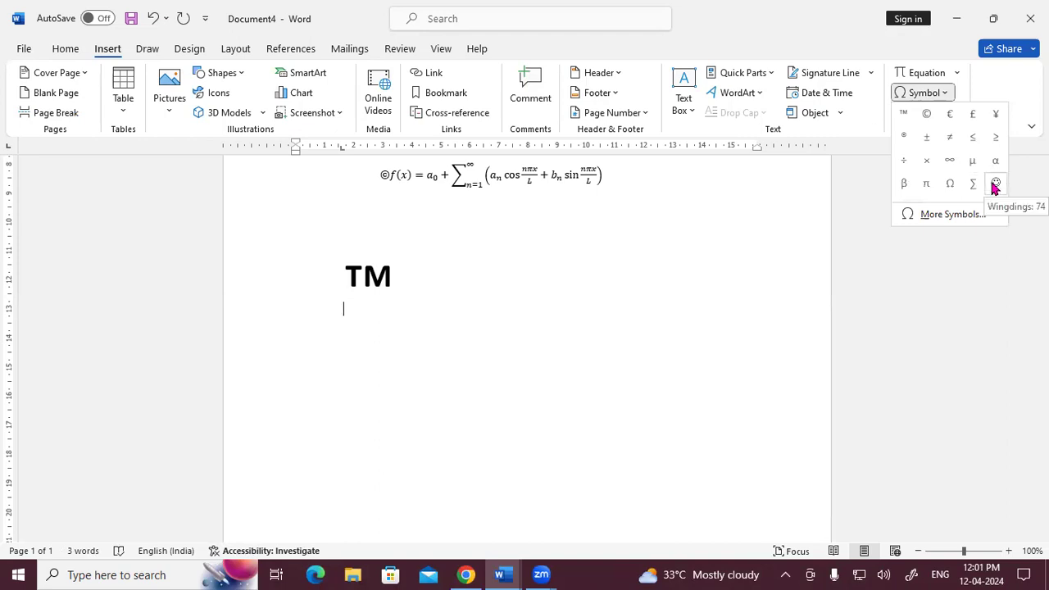
click(941, 215)
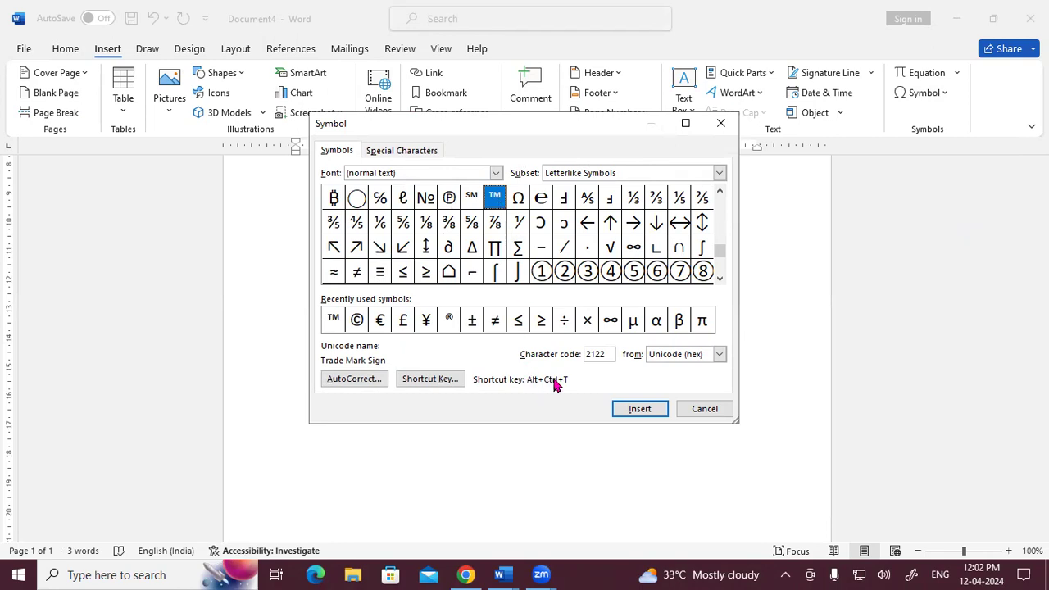
- Insert a trade mark sign from the Symbol dialog, add another with Alt+Ctrl+T, and select it
click(640, 409)
click(705, 408)
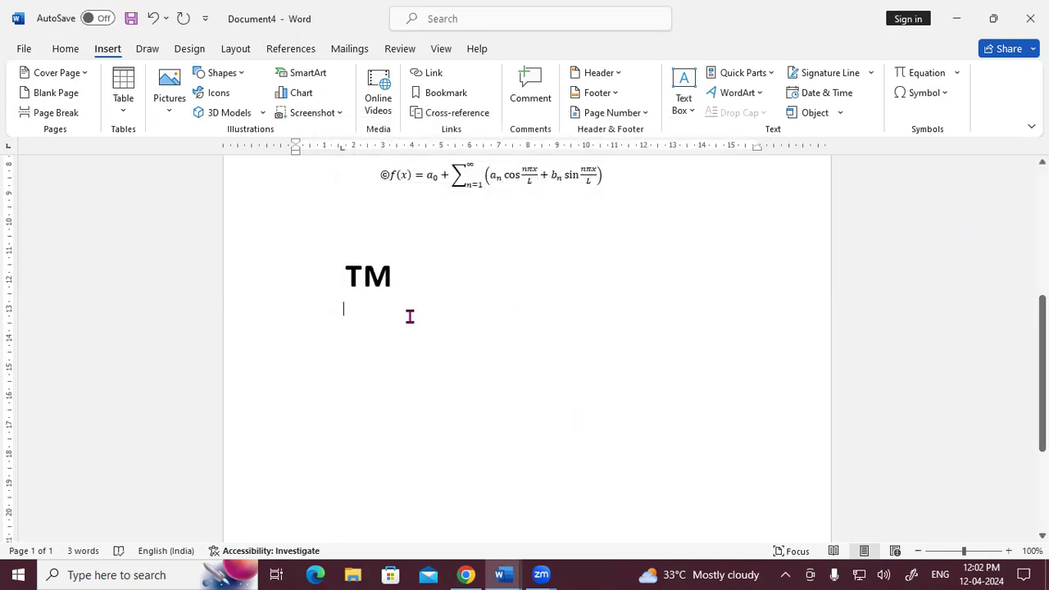
key(ctrl+alt+t)
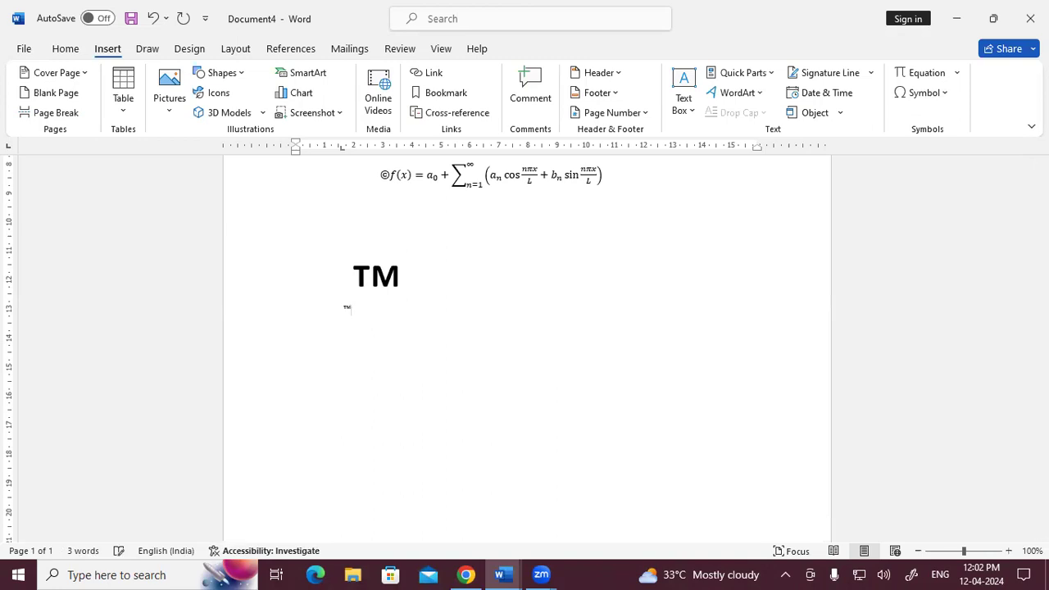
drag(361, 307, 337, 307)
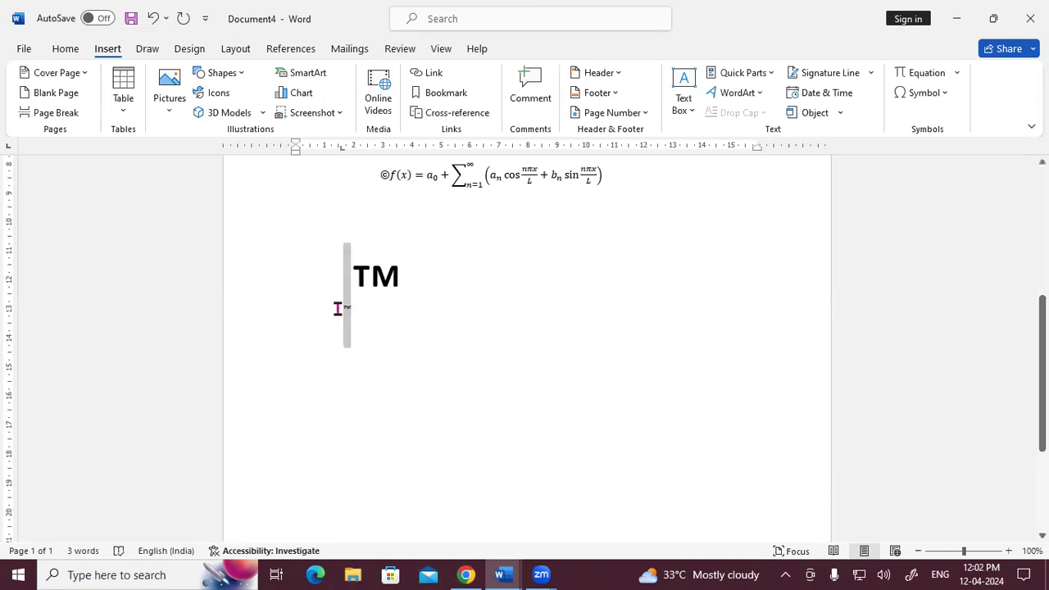
scroll(88, 72, up, 1)
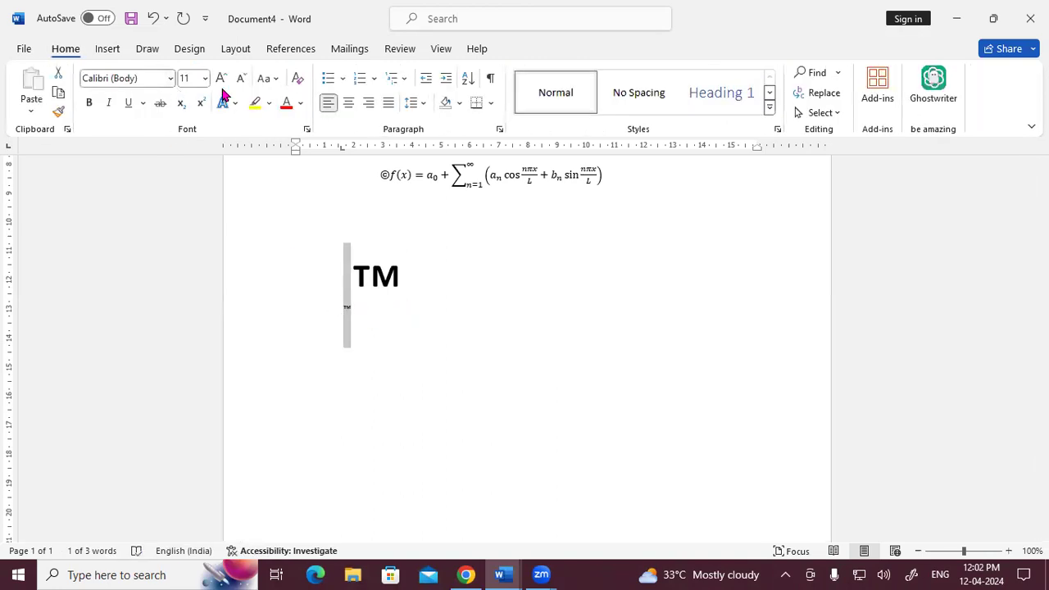
- Grow the trade mark sign to 80 pt, then delete the whole line of trade mark signs
click(222, 79)
click(222, 79)
click(221, 82)
click(222, 82)
click(221, 82)
click(222, 82)
click(221, 82)
click(222, 82)
click(221, 82)
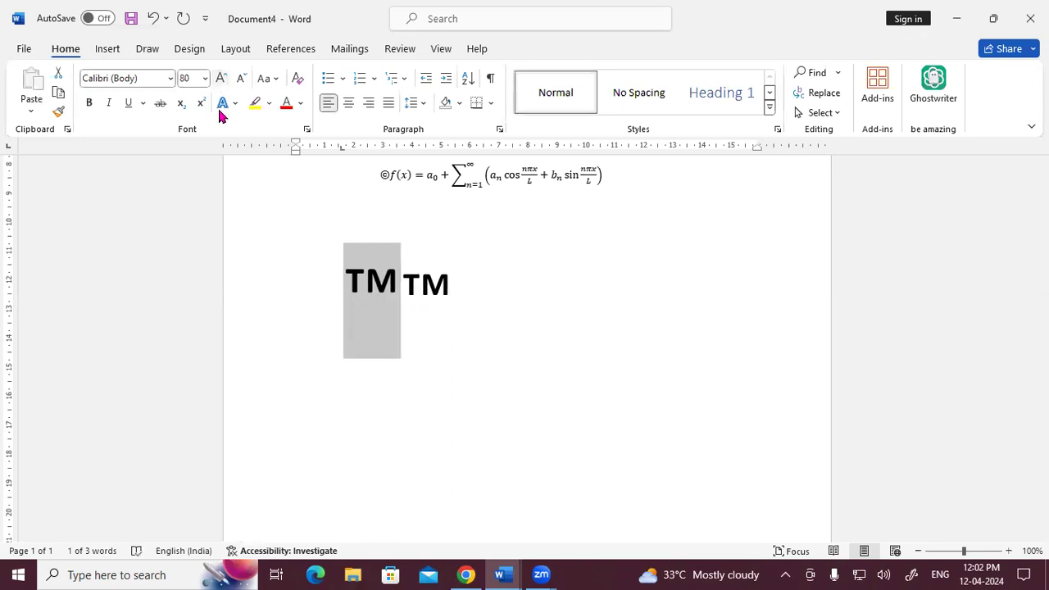
key(Right)
key(shift+Right)
triple_click(300, 274)
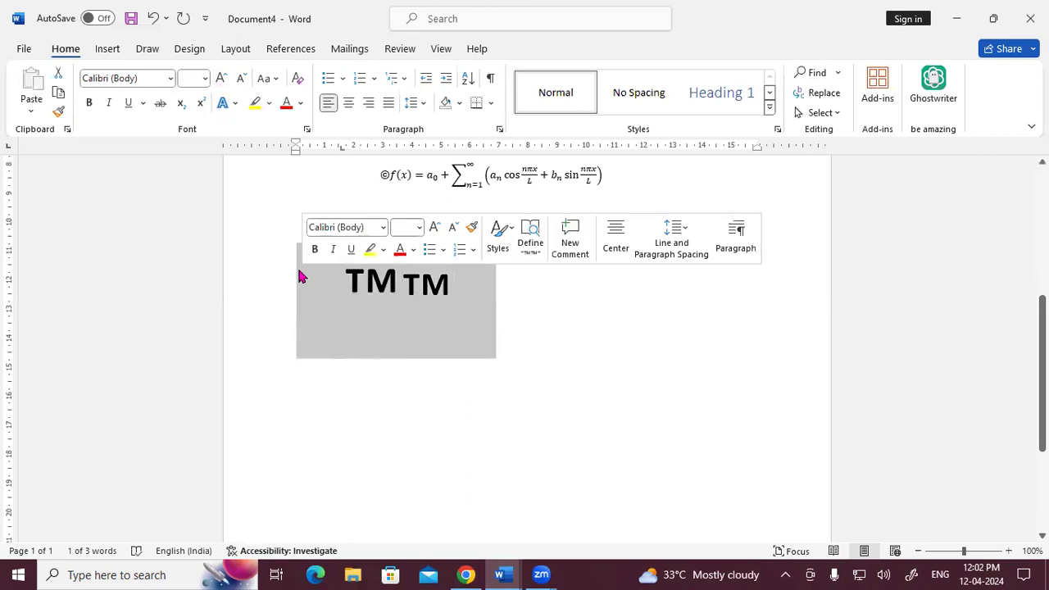
key(Delete)
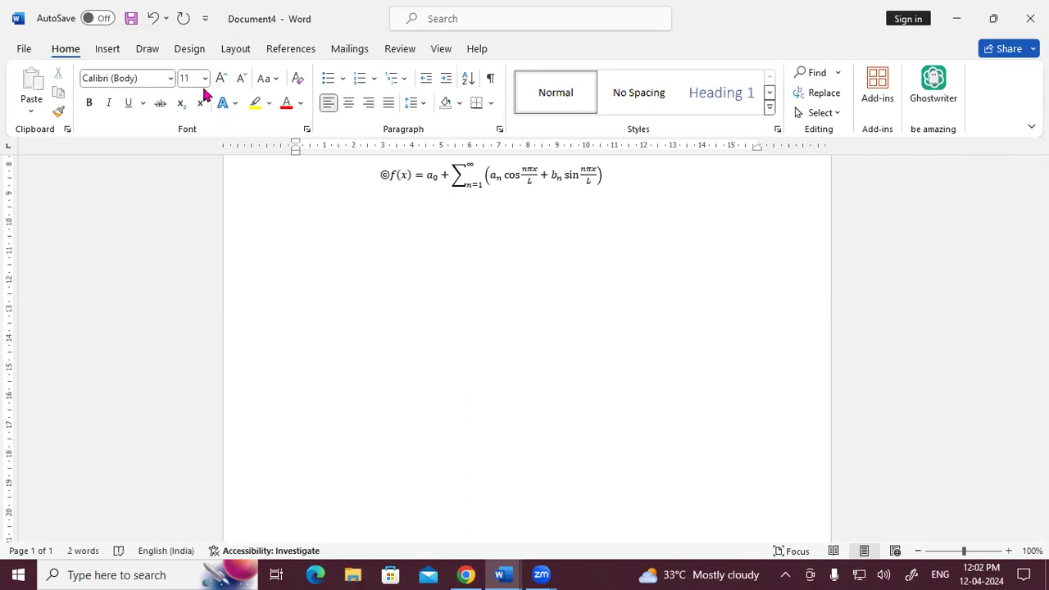
- Set the font size to 28 and insert a trade mark sign with Alt+Ctrl+T
click(206, 78)
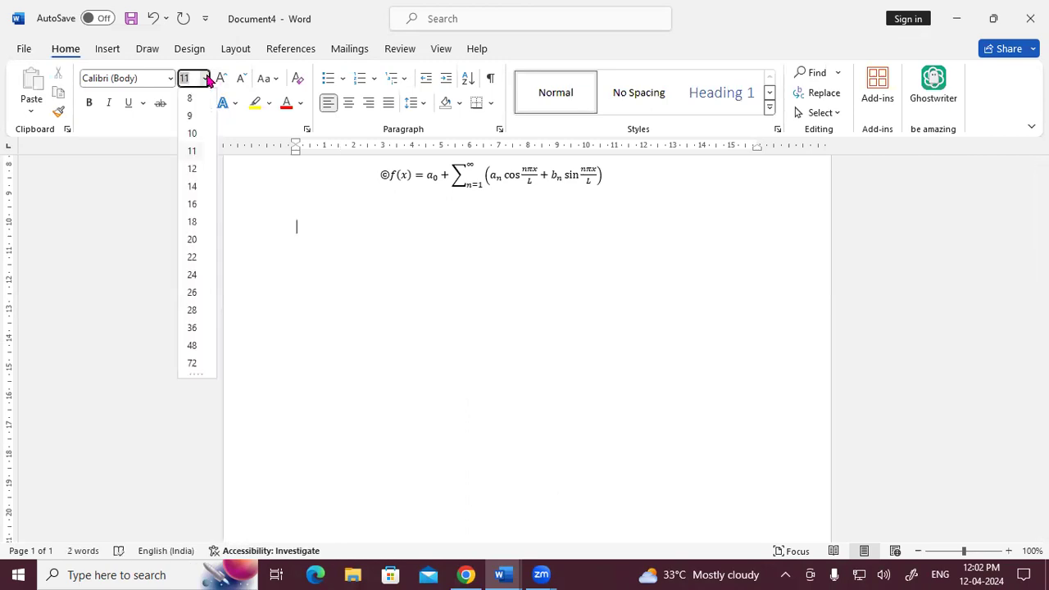
click(193, 310)
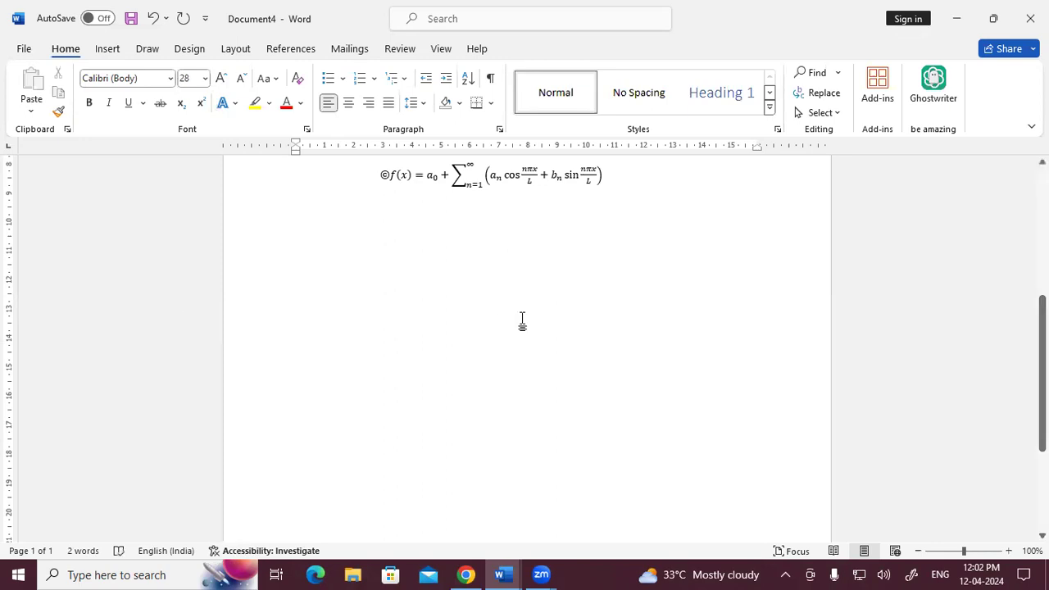
key(alt)
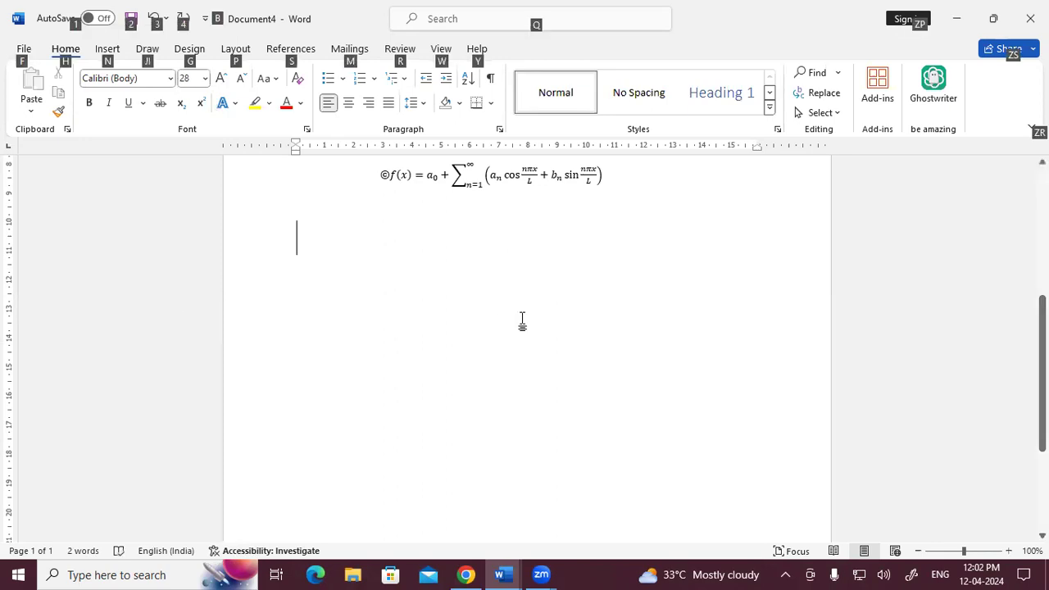
key(ctrl+alt+t)
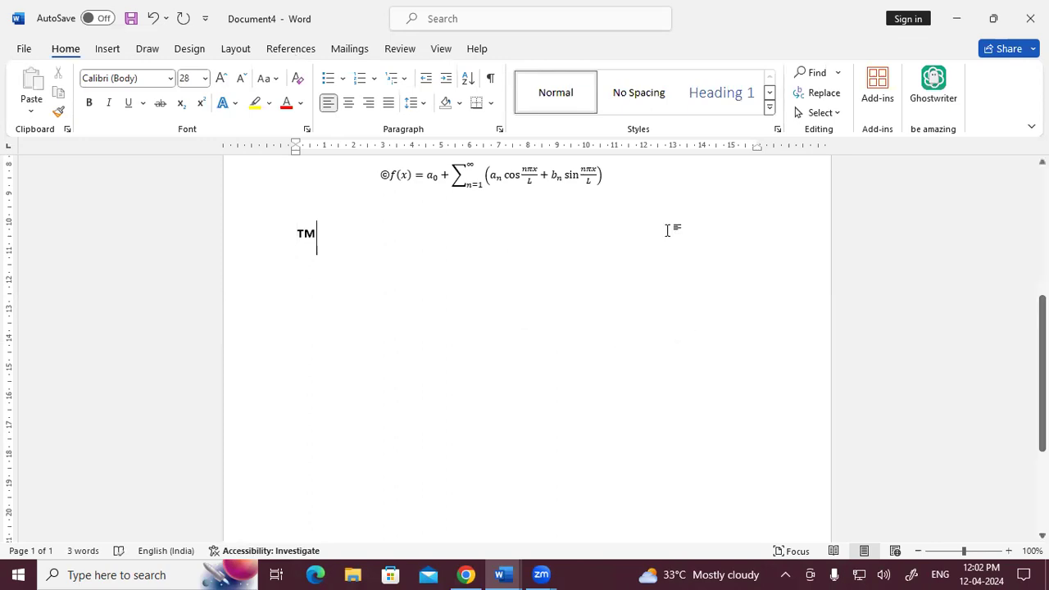
scroll(65, 71, down, 1)
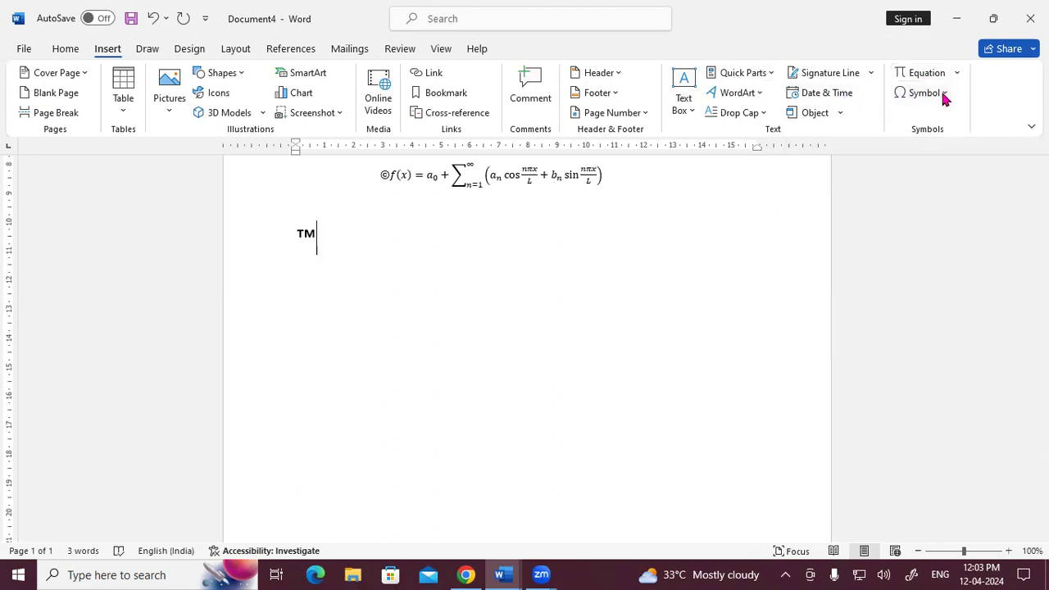
- Browse the symbol gallery and the Draw, Design, Layout and Home ribbon tabs, then return to Insert
click(943, 95)
click(944, 95)
click(154, 51)
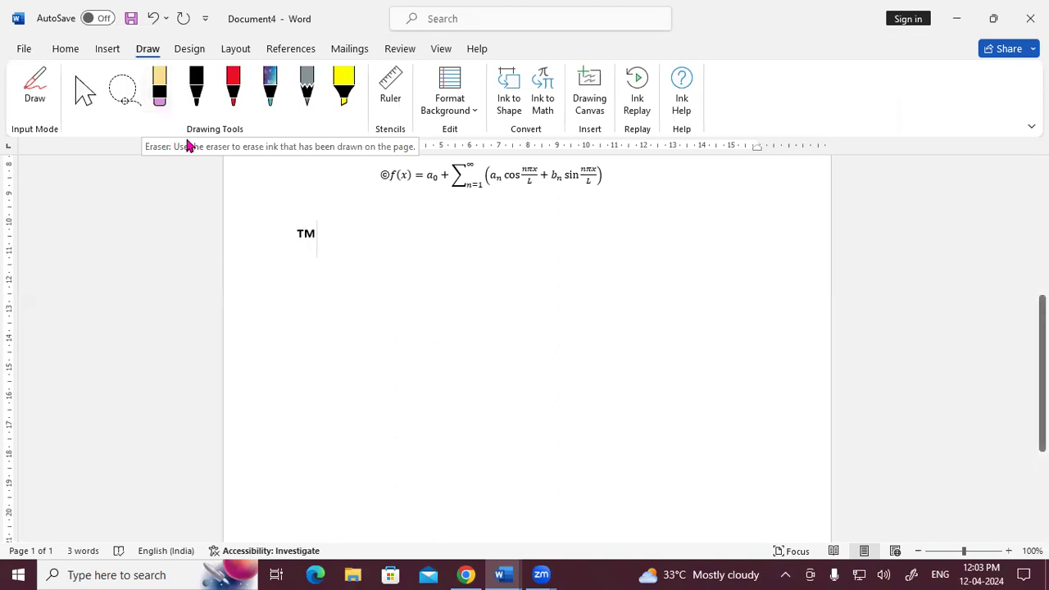
click(113, 51)
click(148, 50)
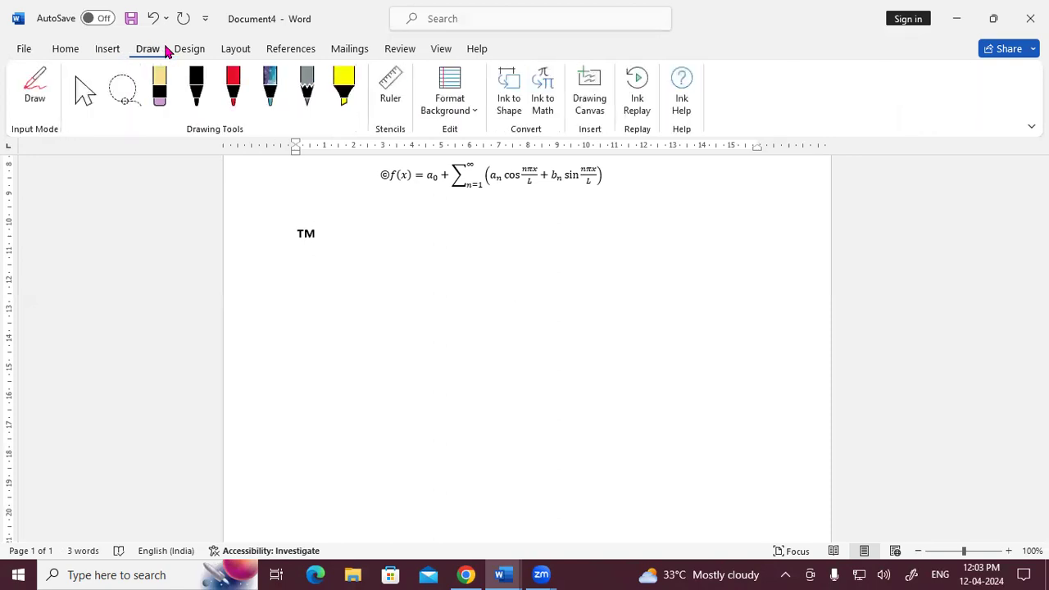
click(185, 50)
click(231, 50)
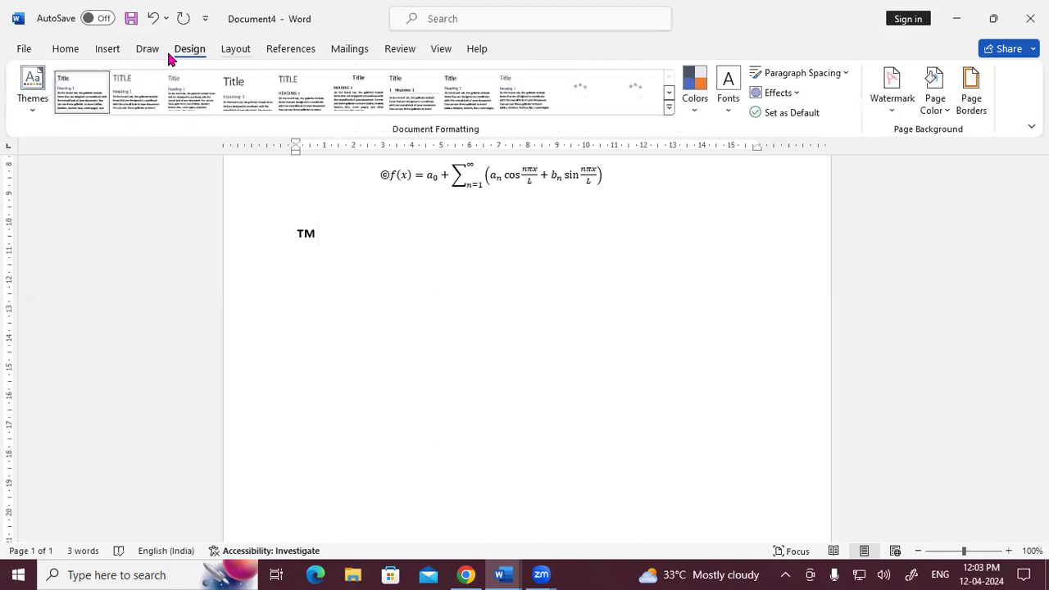
click(70, 52)
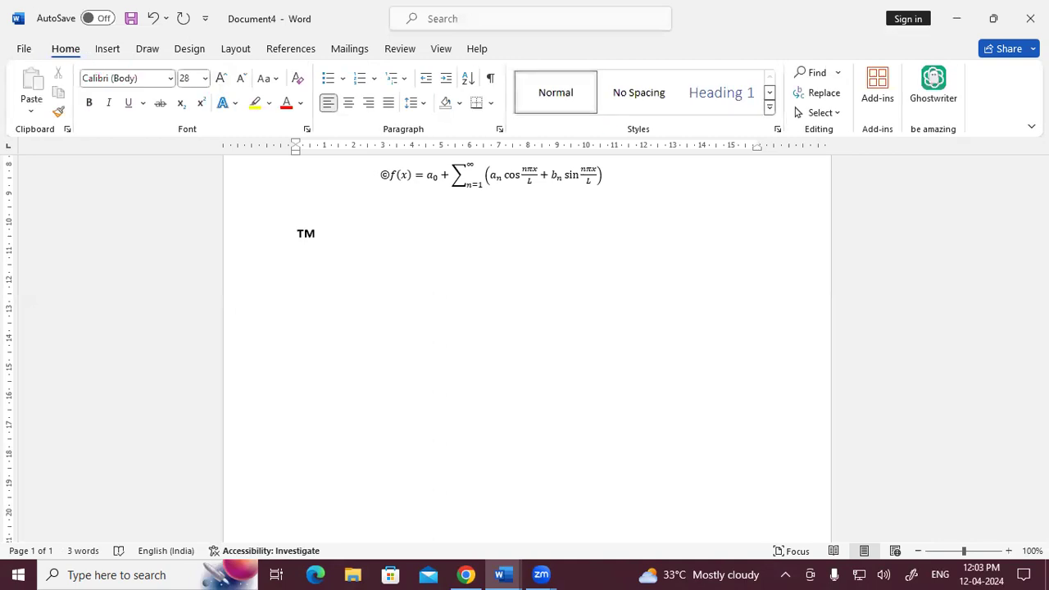
click(107, 48)
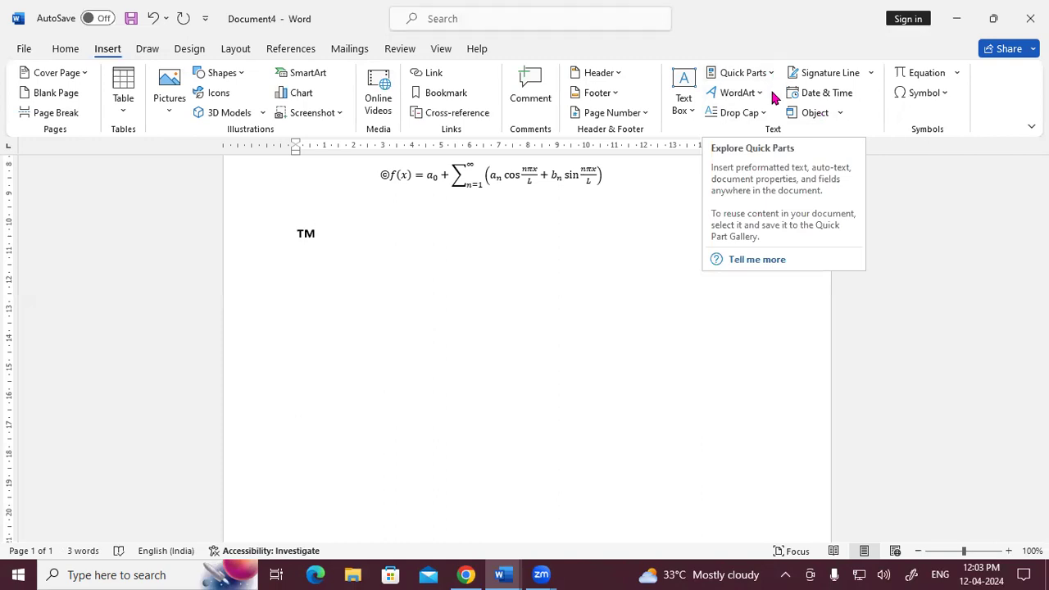
- Look through the WordArt, Drop Cap and Object choices, then insert an empty equation after the TM
click(754, 99)
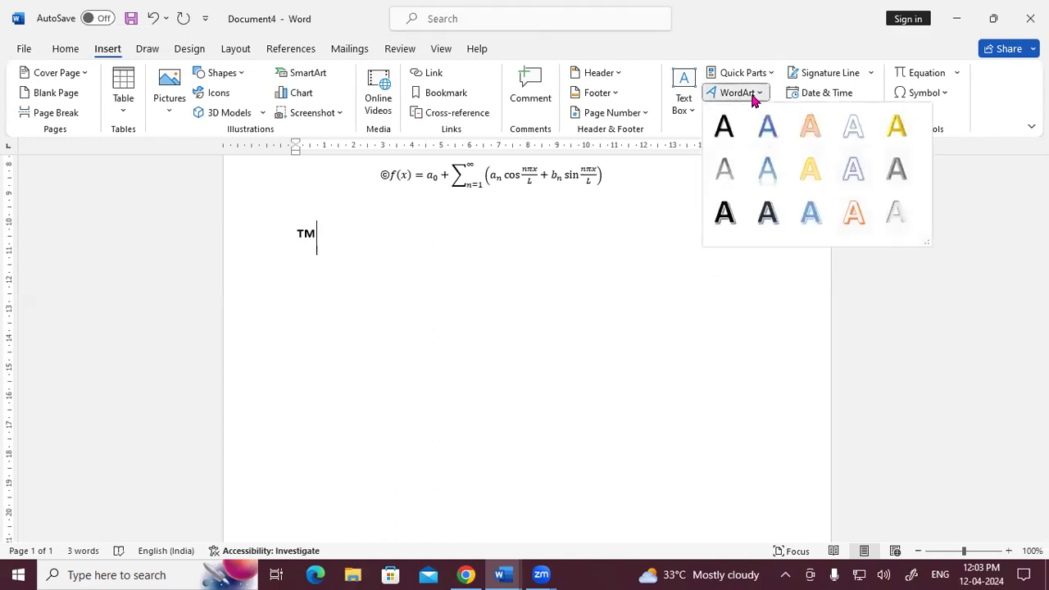
click(664, 215)
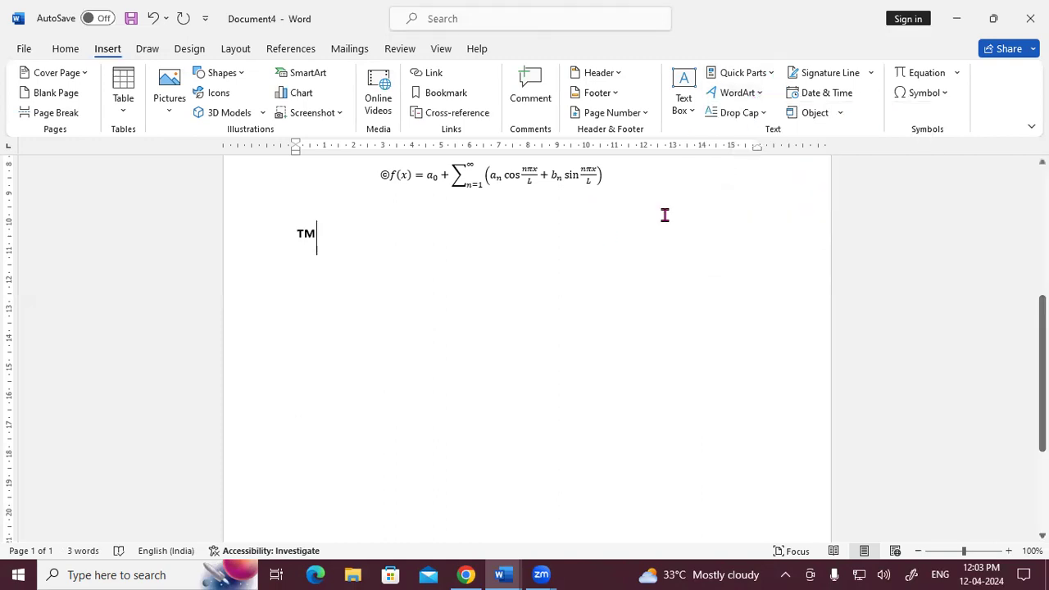
click(764, 114)
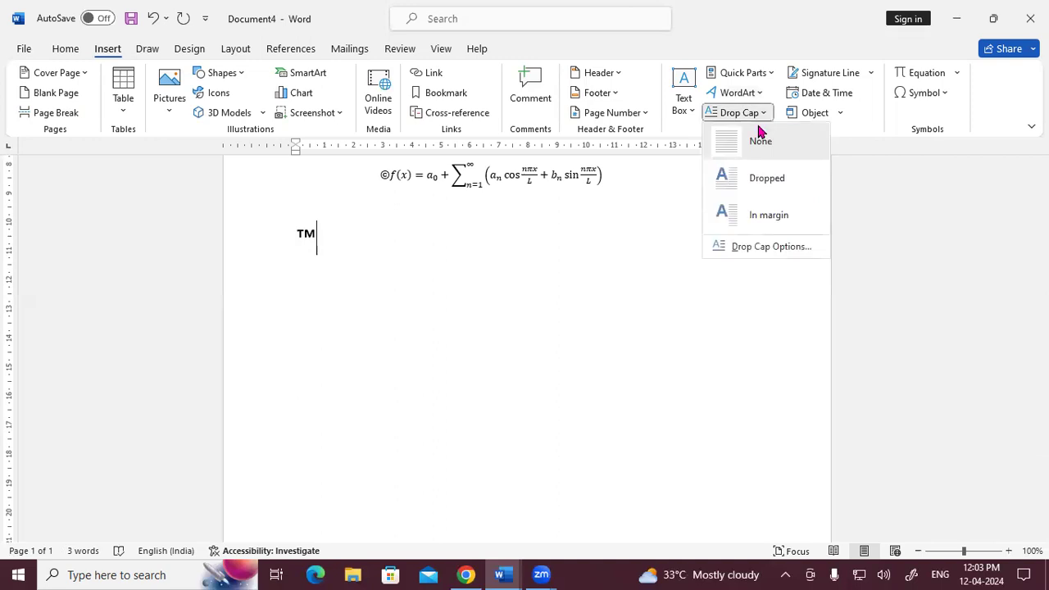
click(597, 307)
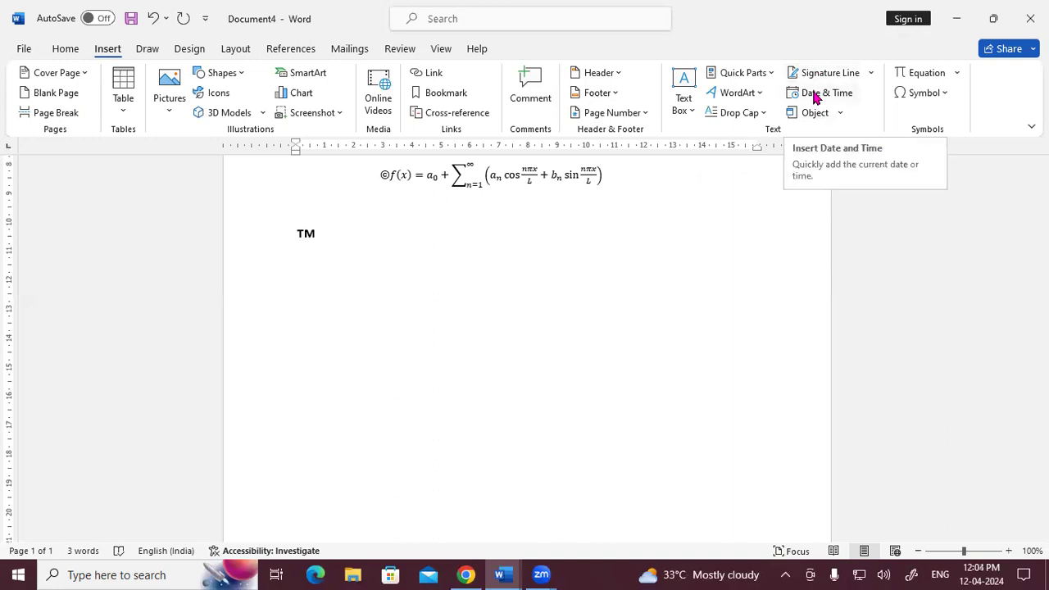
click(841, 115)
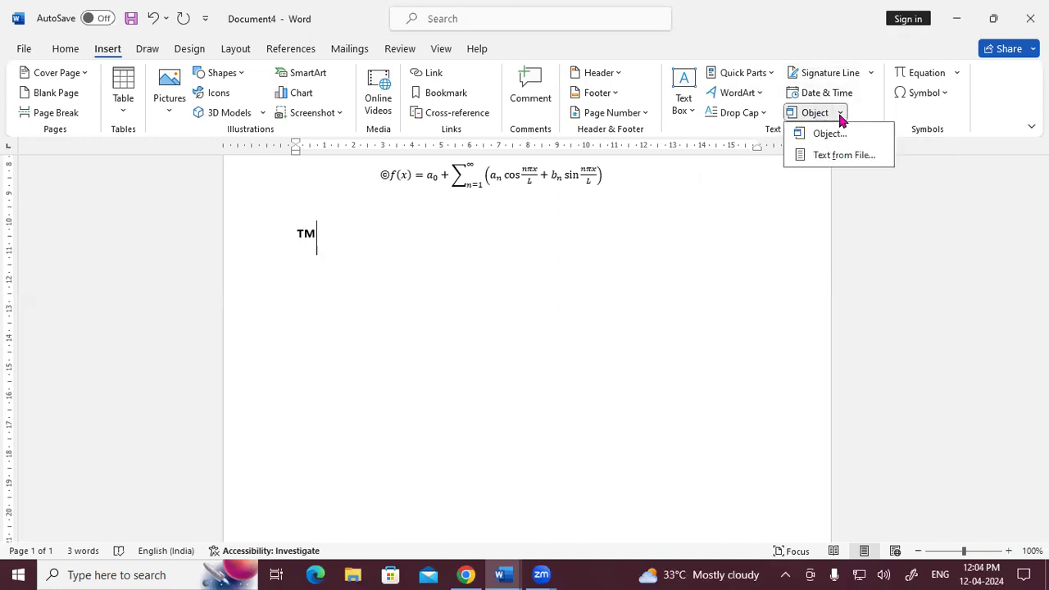
click(913, 74)
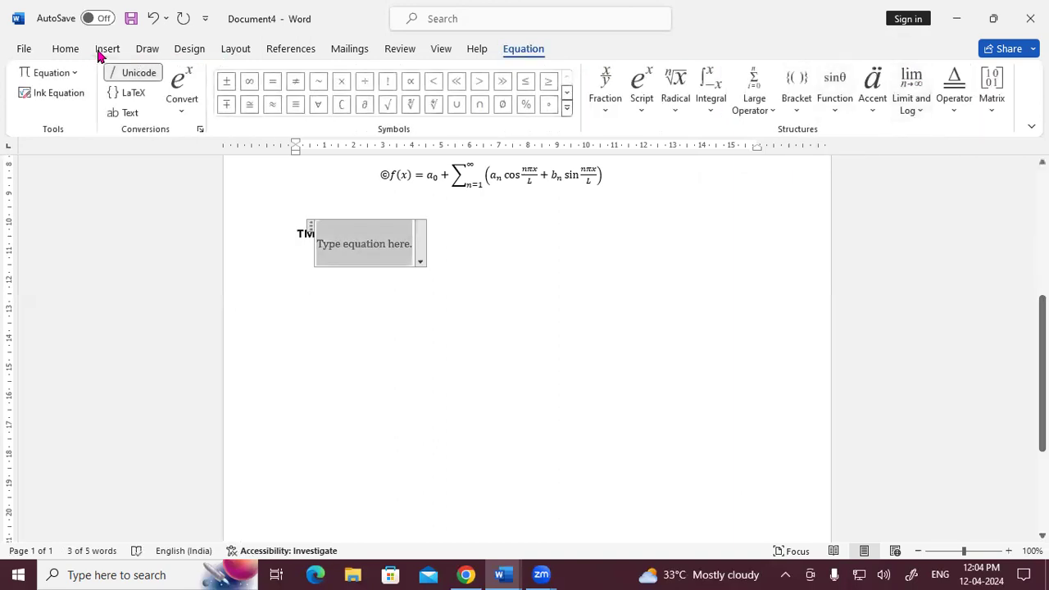
- Close Document4 and choose Don't Save, returning to Document2 and its course fee table
click(66, 49)
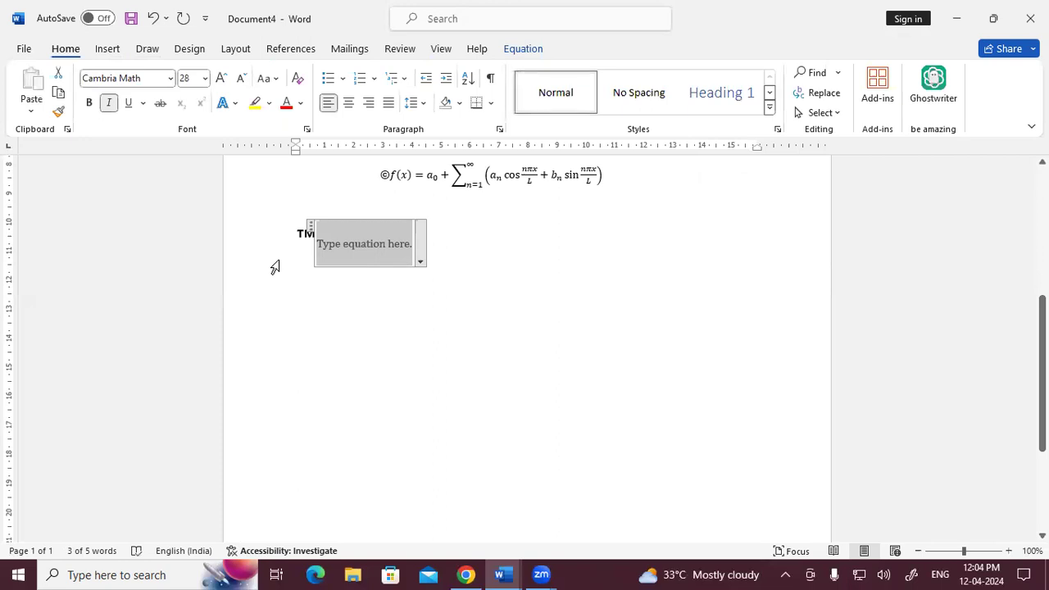
click(145, 51)
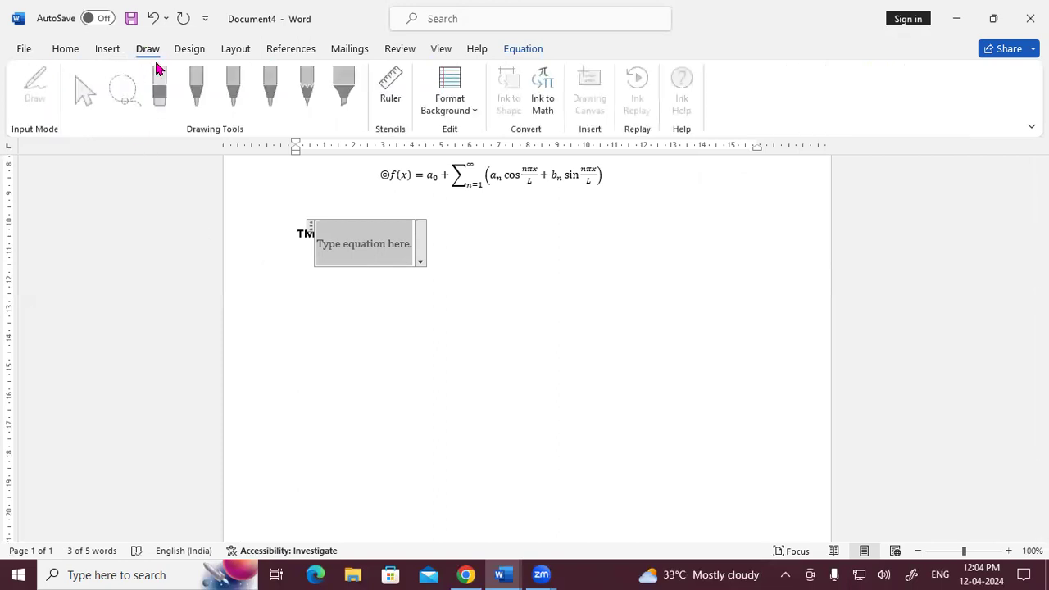
click(187, 51)
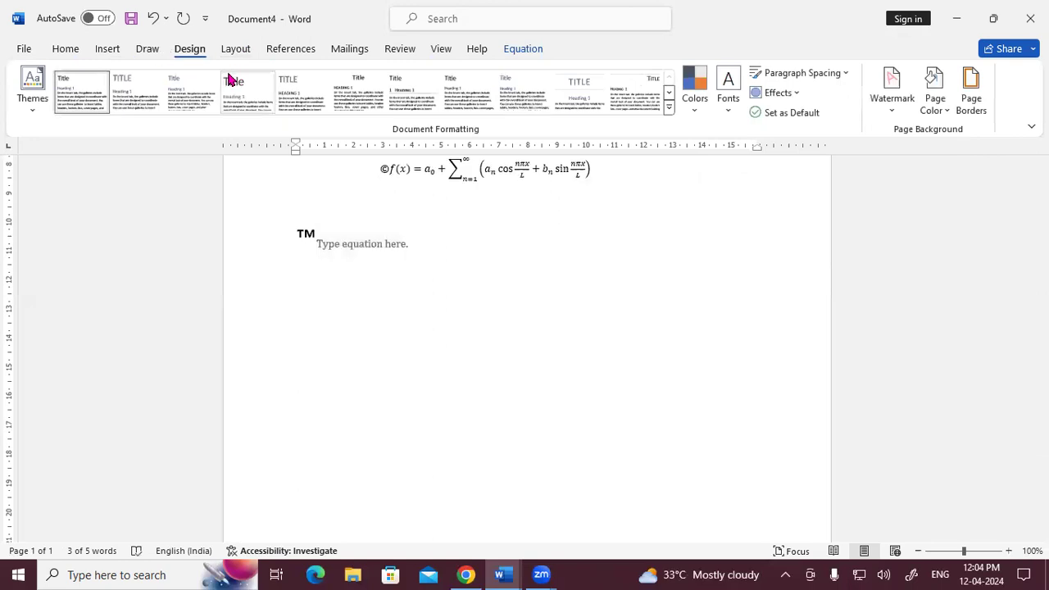
click(1031, 18)
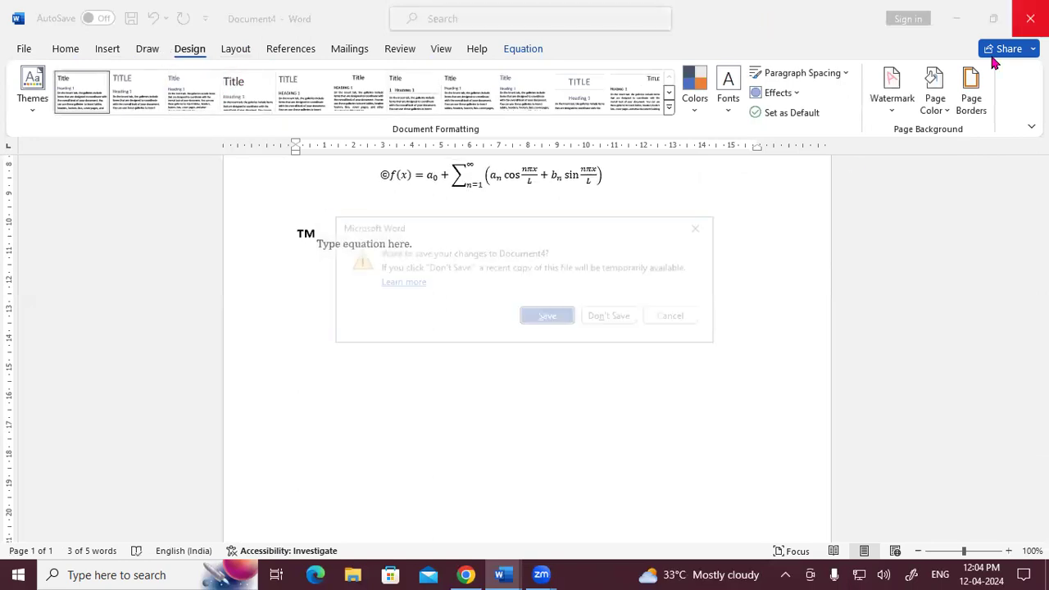
click(623, 319)
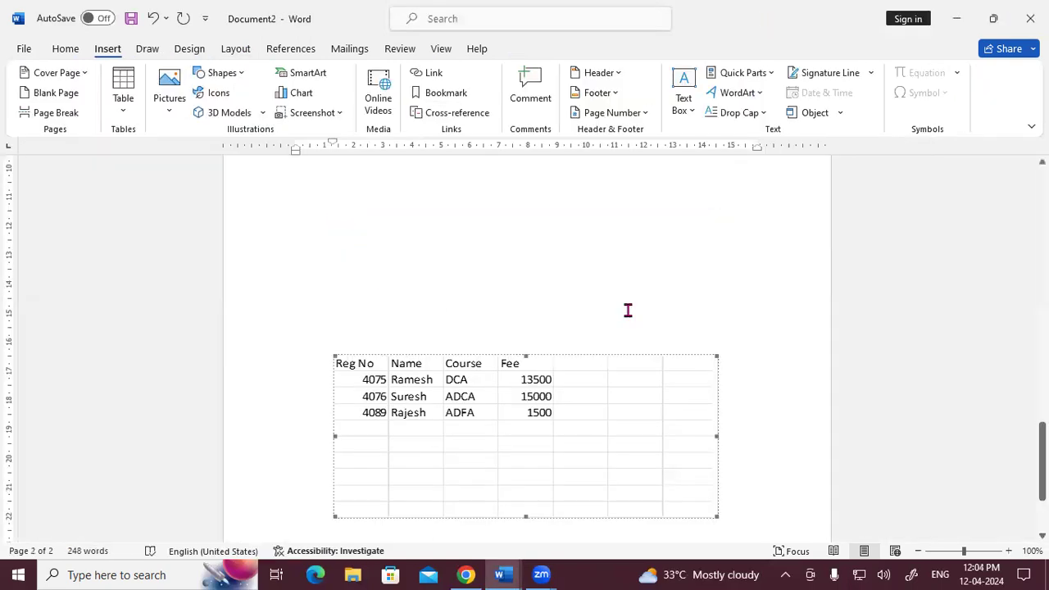